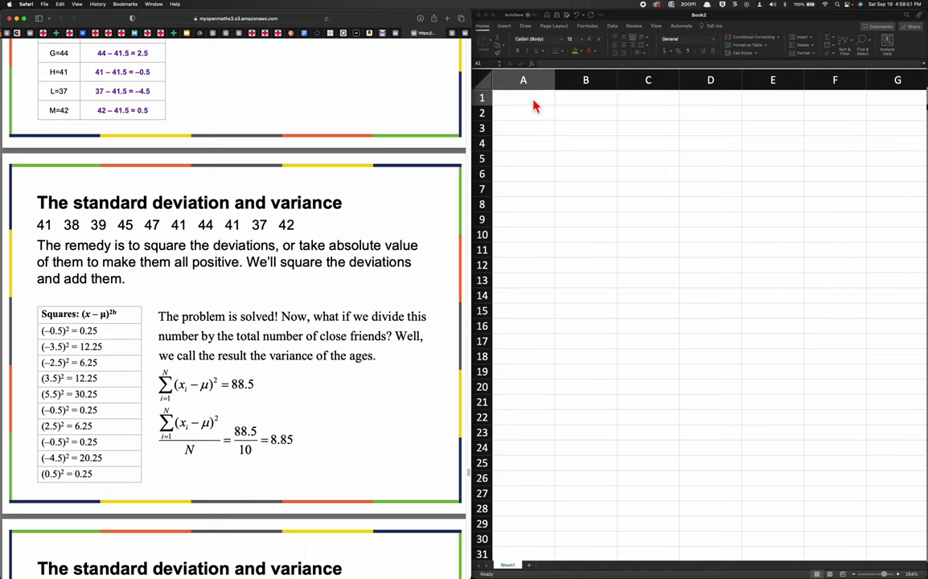
Step: Rename the worksheet Sheet1 as "Standard Deviation"
click(533, 103)
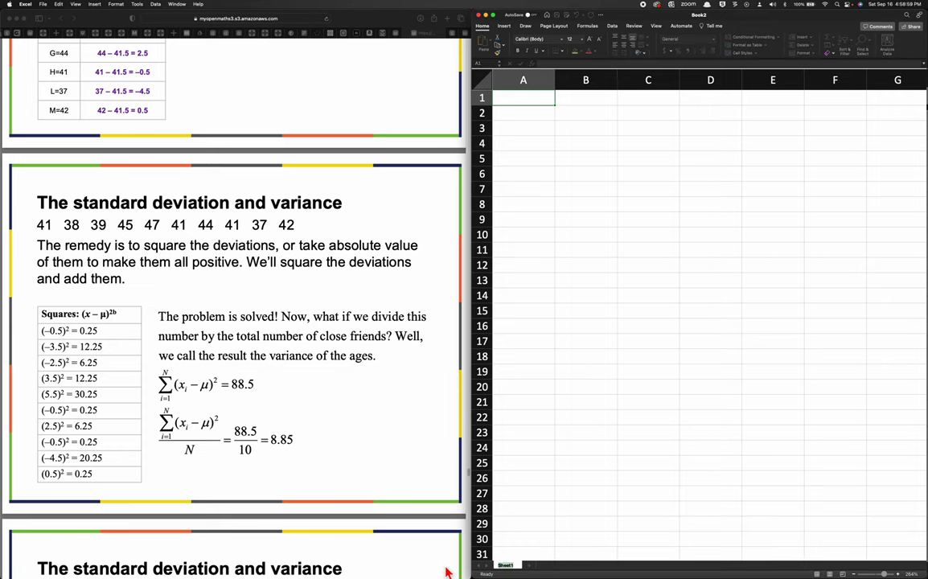
text(Standard Deviation)
key(Return)
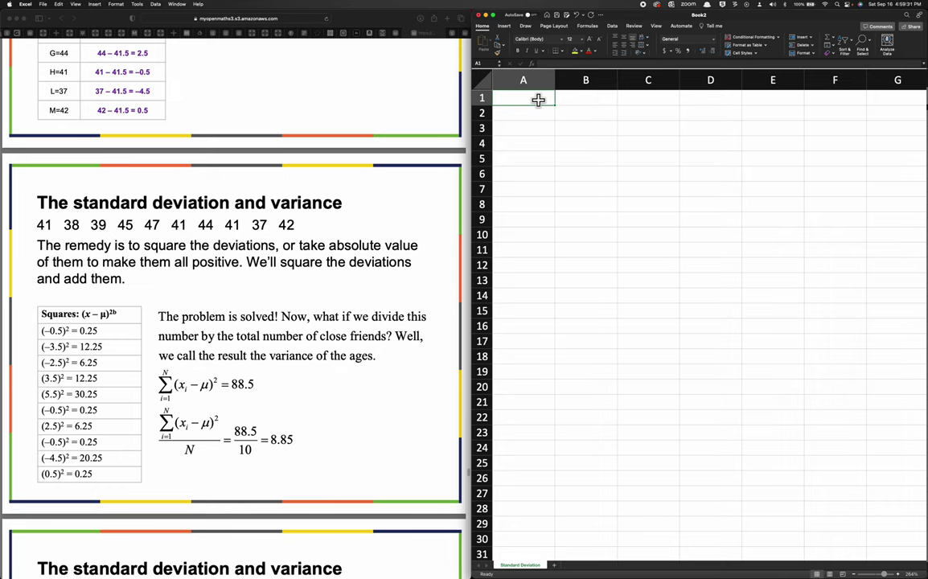
Step: Enter the column header "x_i" in cell A1
text(x_)
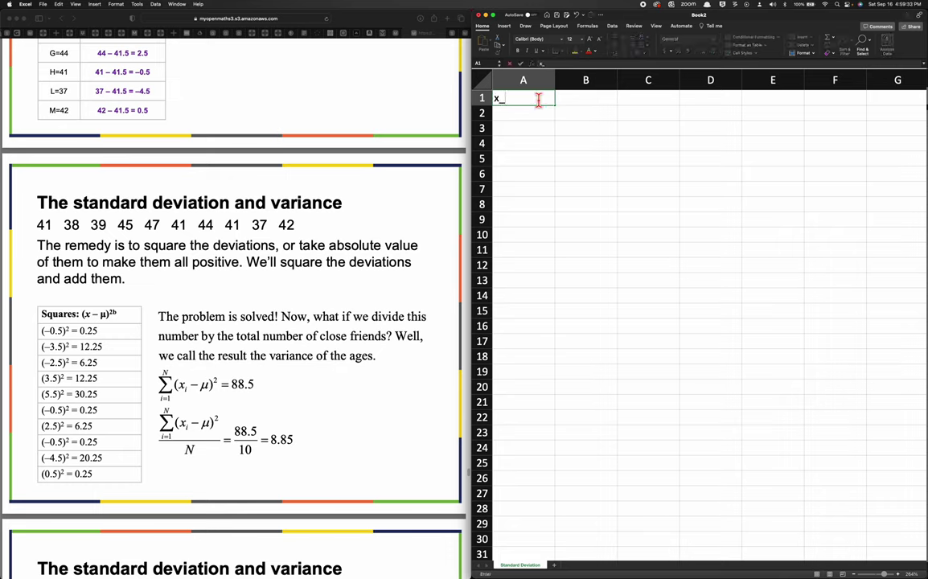
text(i)
key(Return)
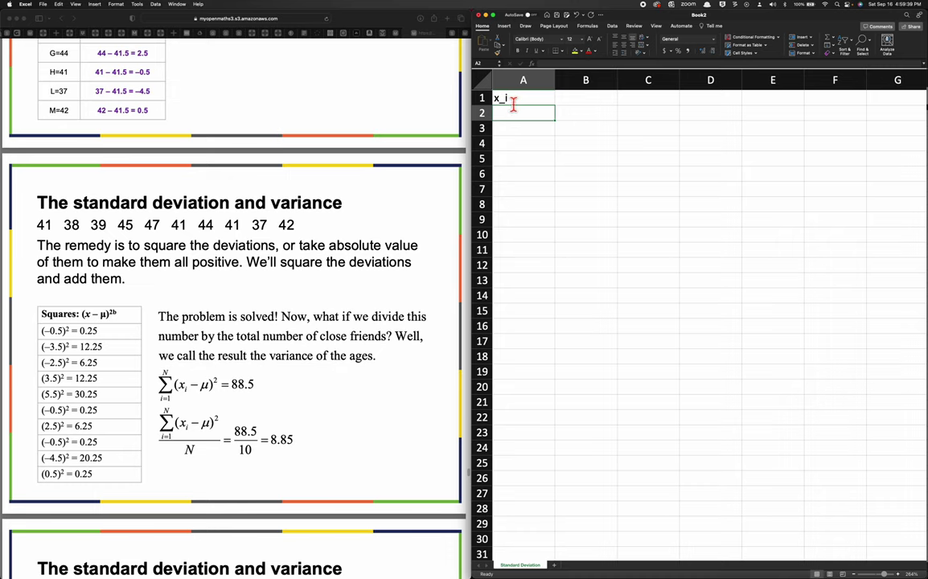
click(512, 99)
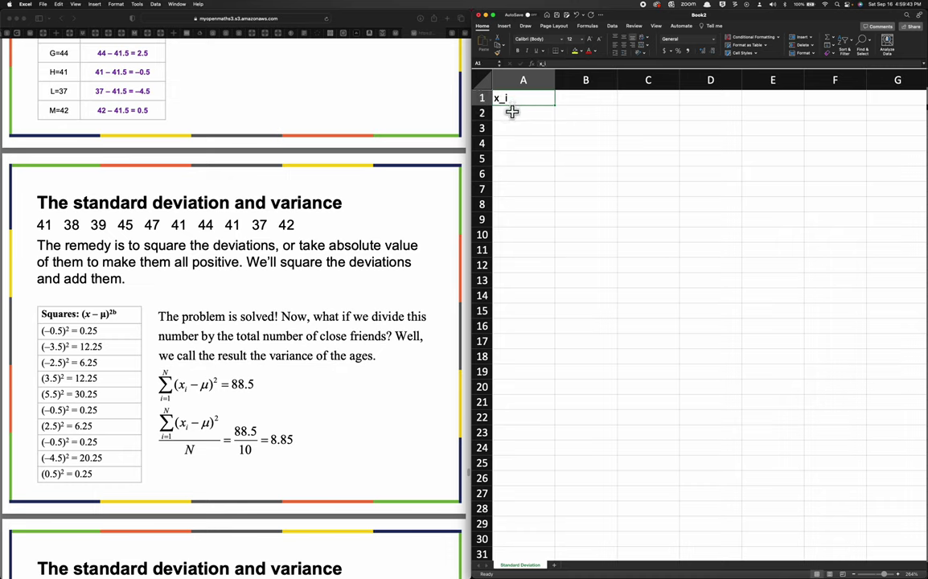
click(512, 112)
text(x_1)
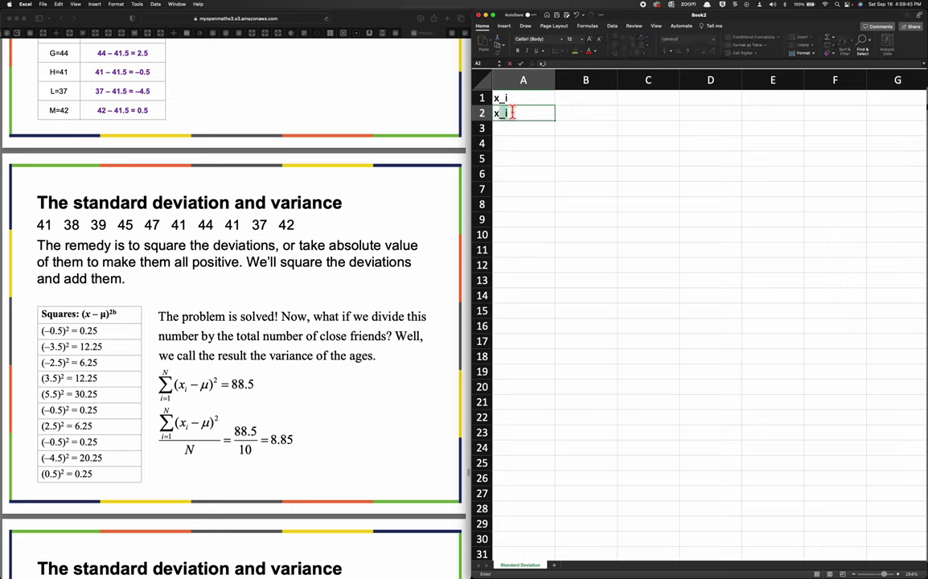
key(Return)
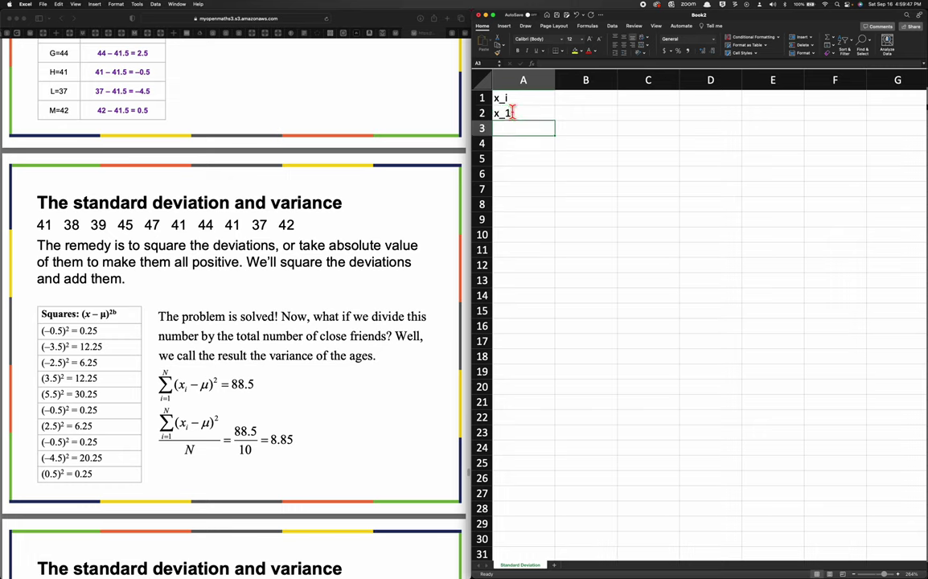
drag(512, 113, 507, 127)
click(509, 126)
click(507, 142)
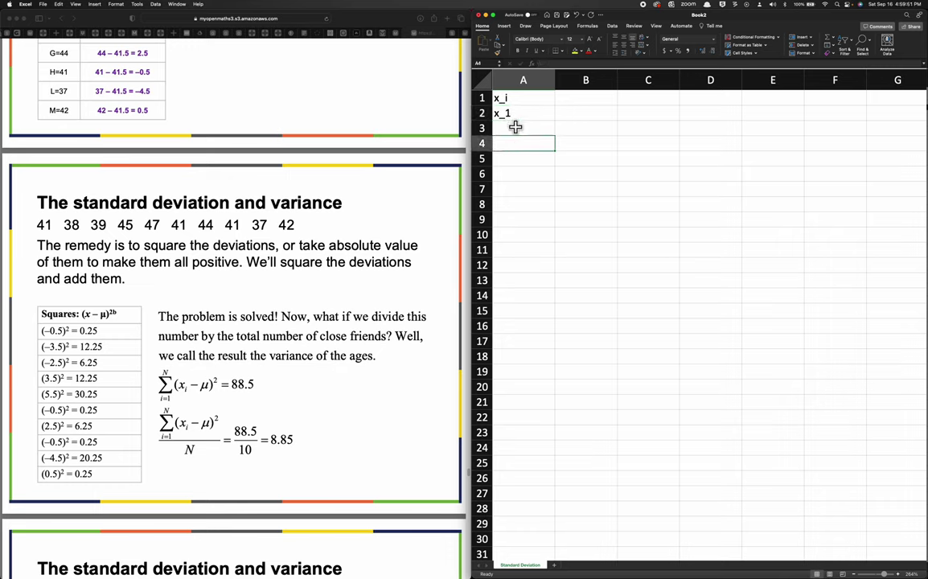
click(516, 116)
key(Delete)
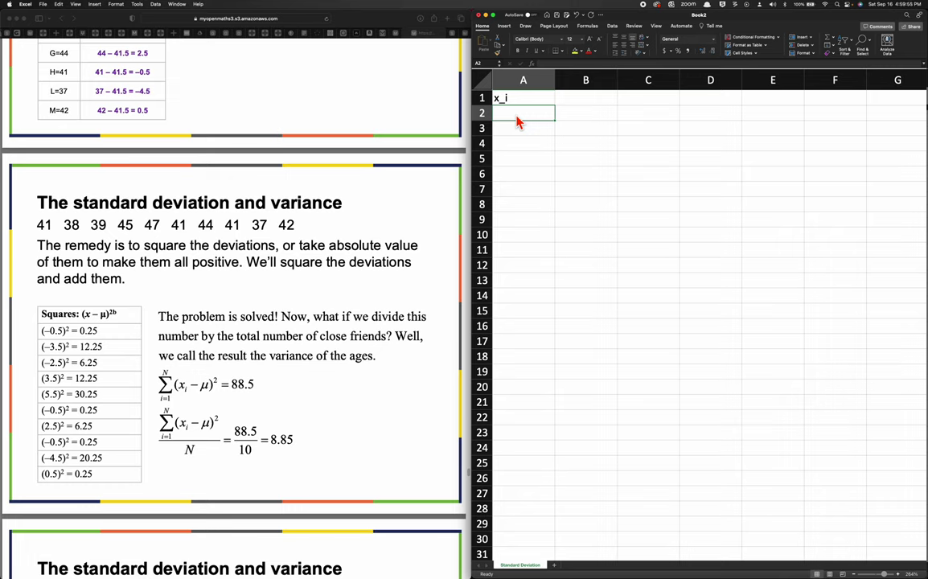
Step: Enter the data values 6, 2, 3 and 5 down column A in cells A2 to A5
text(6)
key(Return)
text(2)
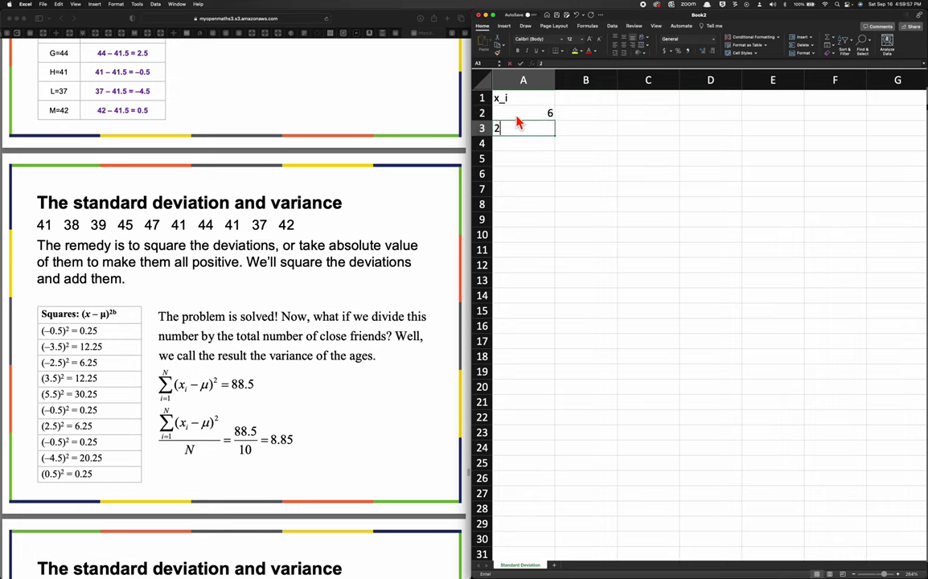
key(Return)
text(3)
key(Return)
text(5)
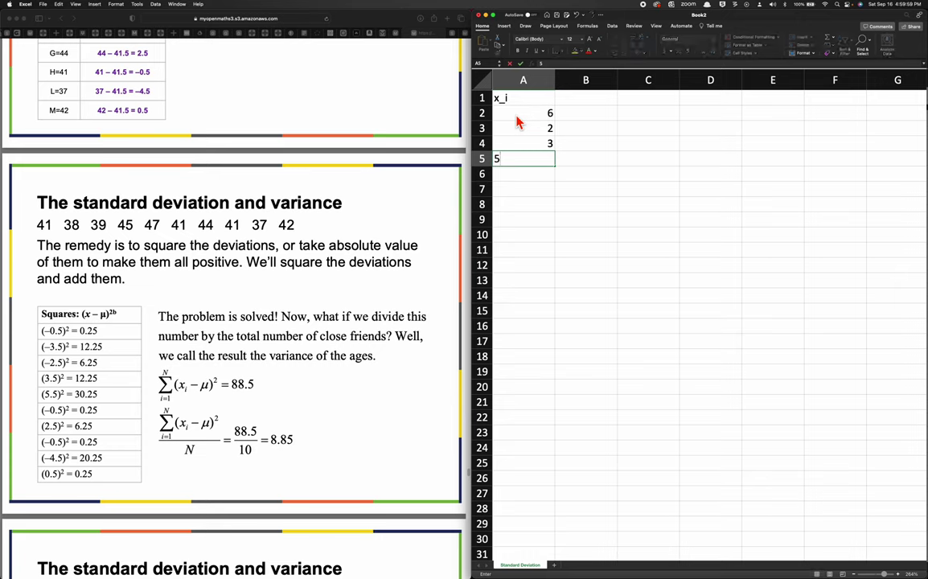
key(Return)
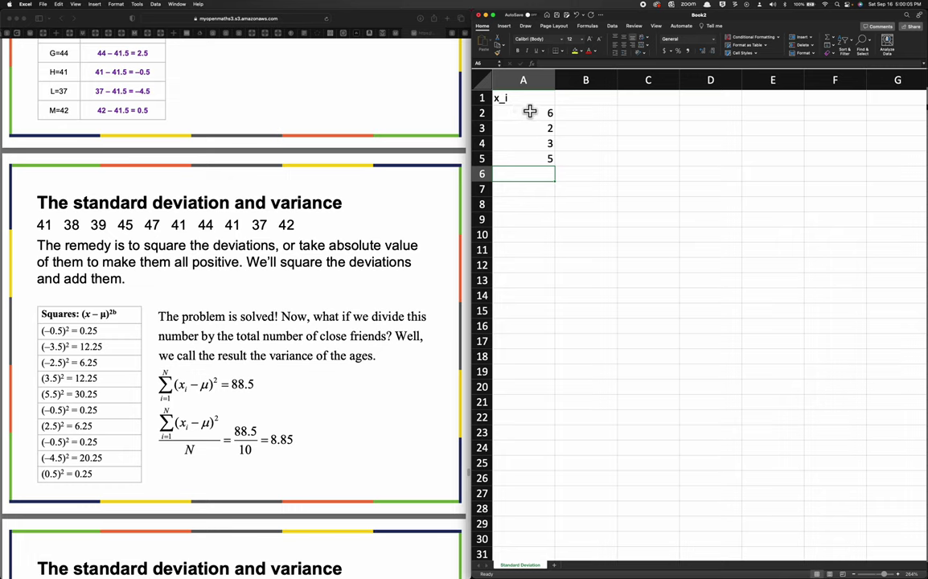
Step: Center the contents of row 1 and add the header "x - x_bar" in cell B1
drag(524, 97, 623, 68)
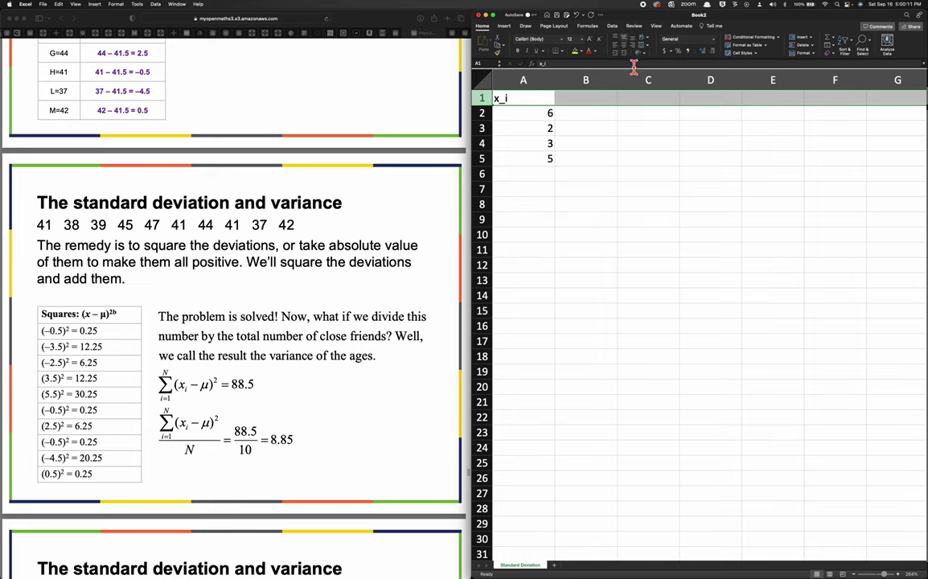
click(627, 50)
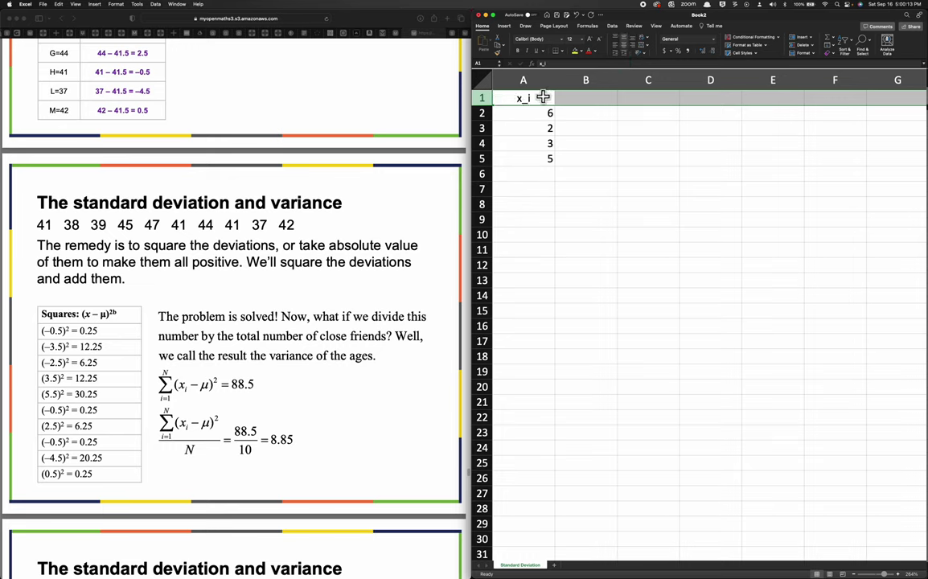
click(595, 100)
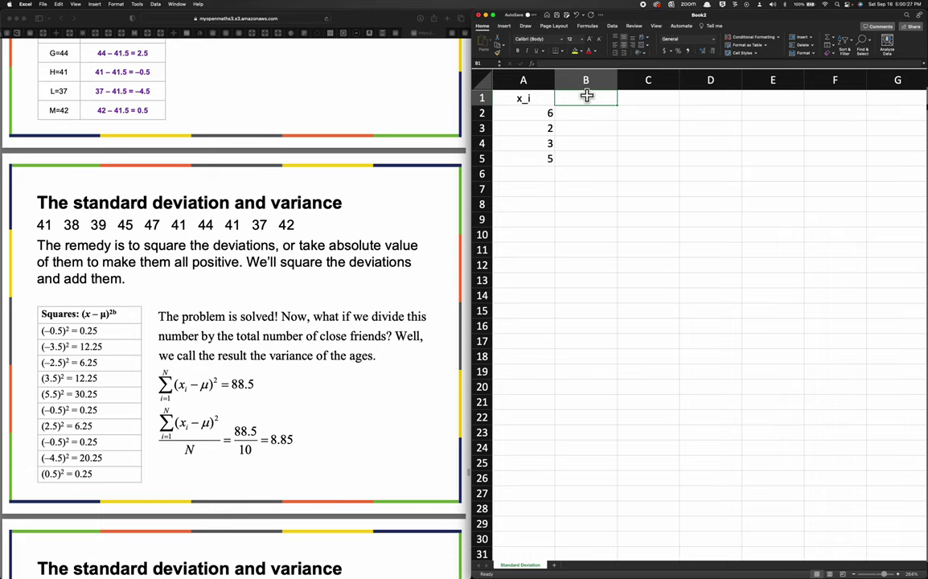
click(545, 113)
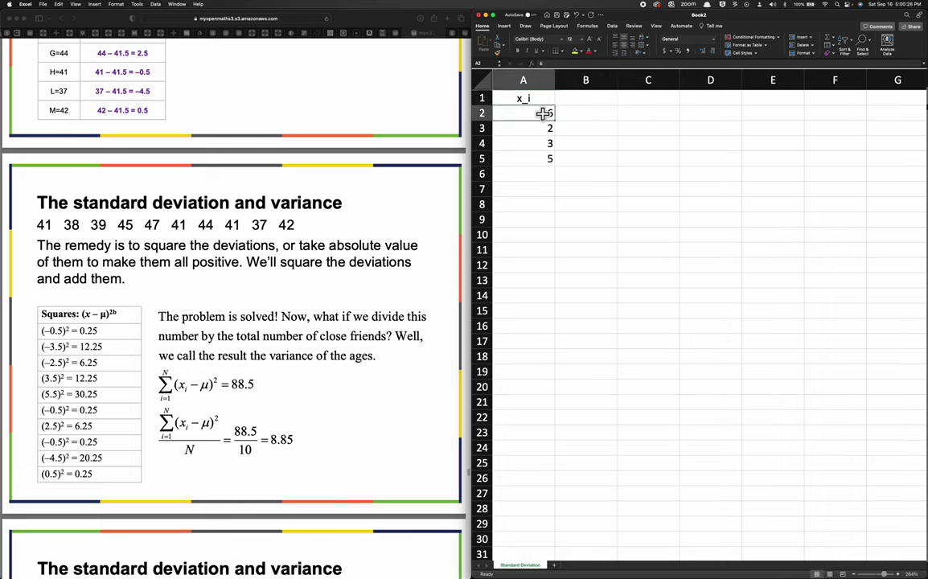
click(585, 113)
click(586, 96)
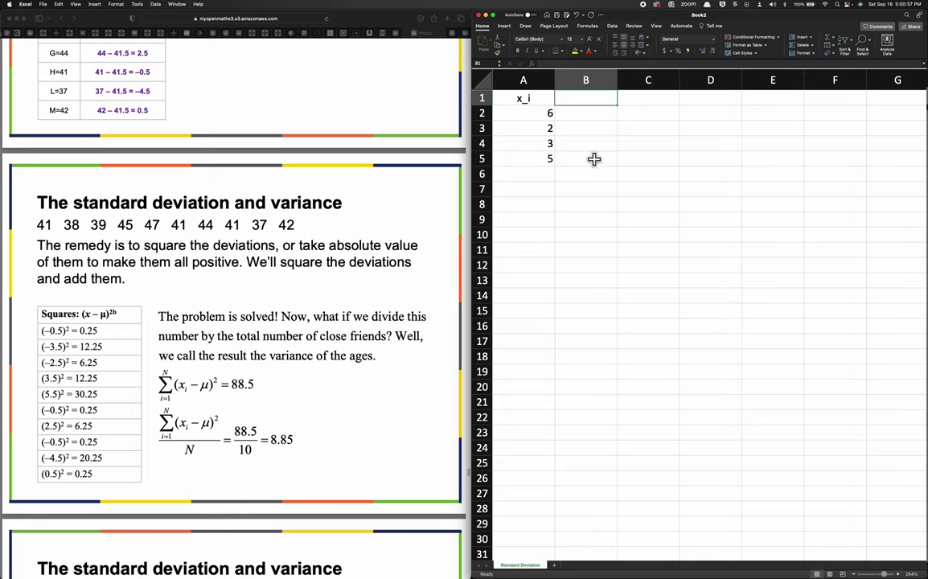
text(x - x_)
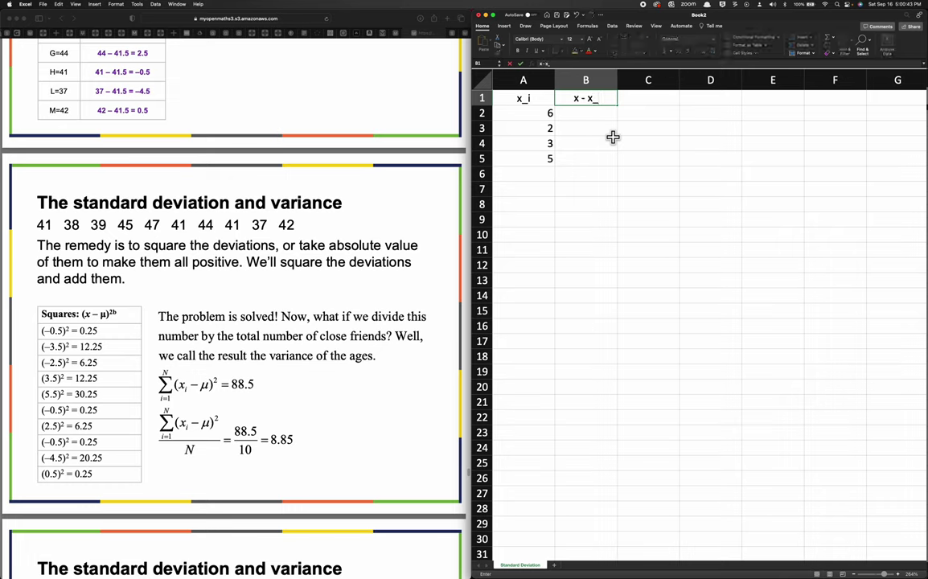
text(bar)
click(593, 117)
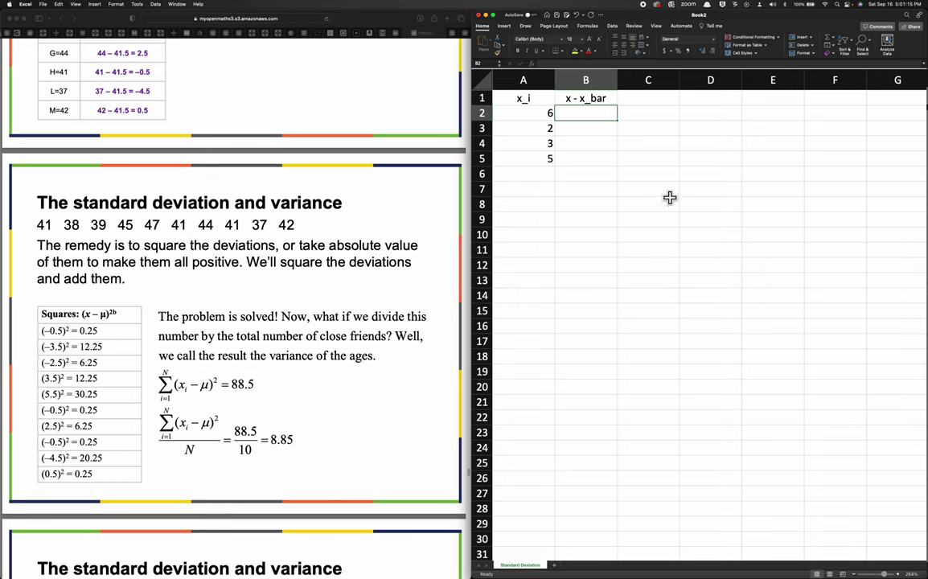
Step: Enter the header "x_bar" in cell F1 for the mean
click(826, 101)
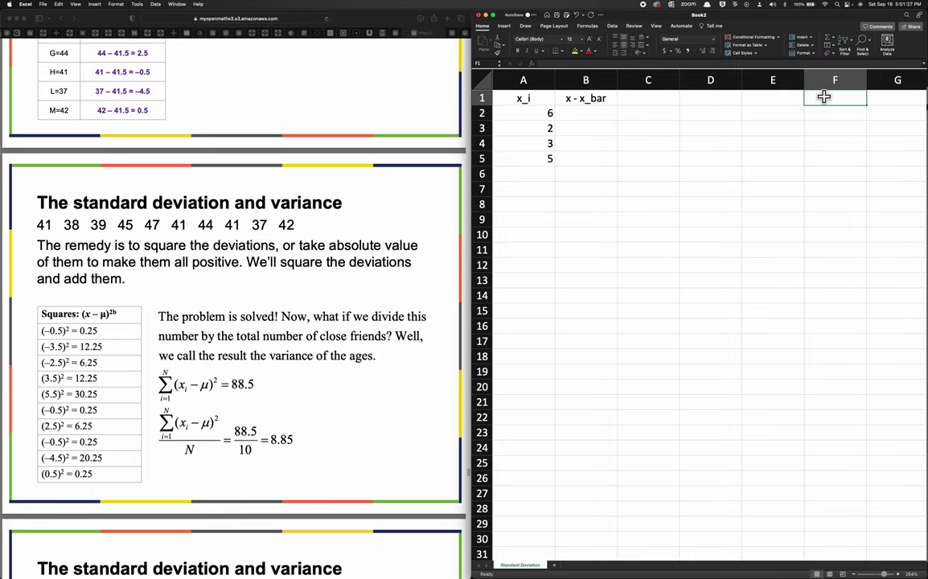
text(mea)
key(BackSpace)
key(BackSpace)
key(BackSpace)
text(x)
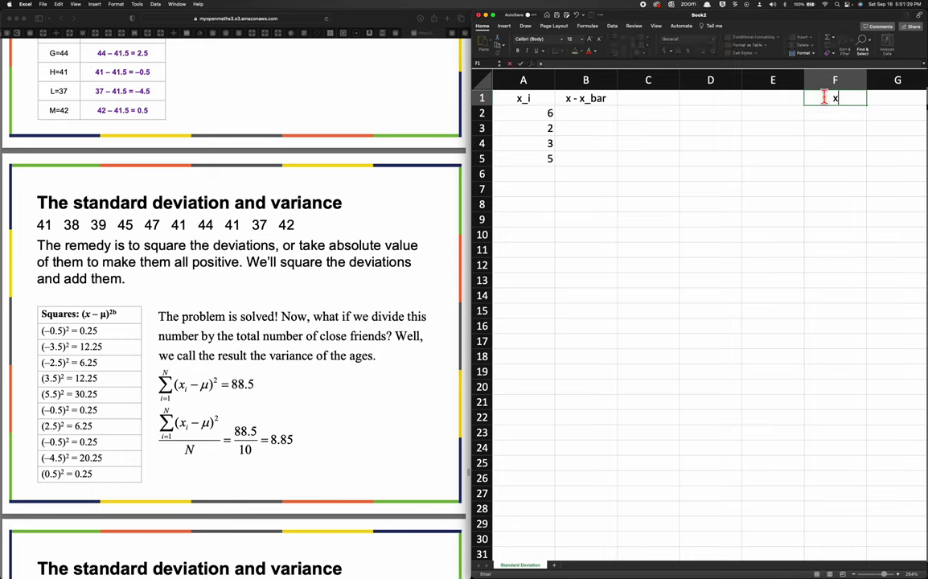
text(_bar)
key(Return)
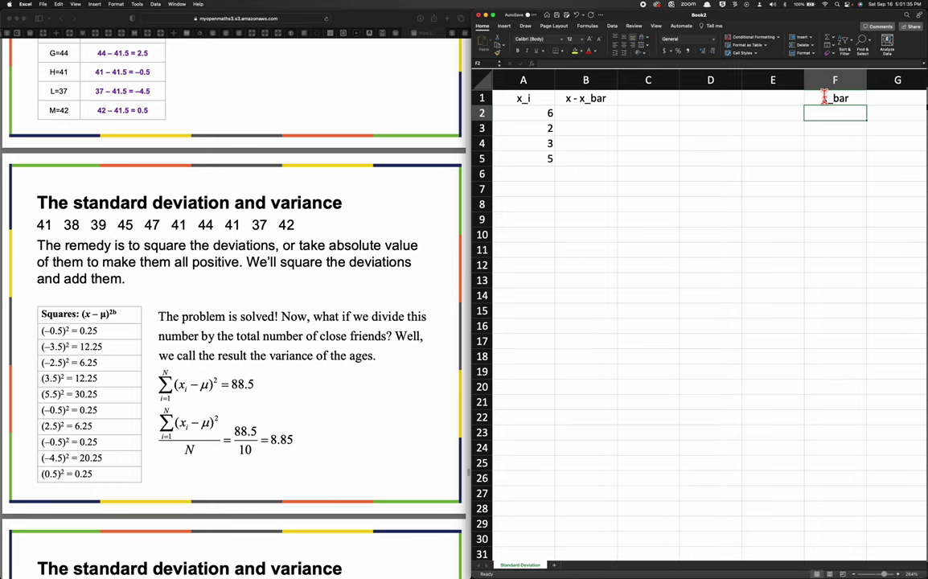
Step: Enter the formula =sum(A2:A5) in cell F2 to total the data values
text(=sum)
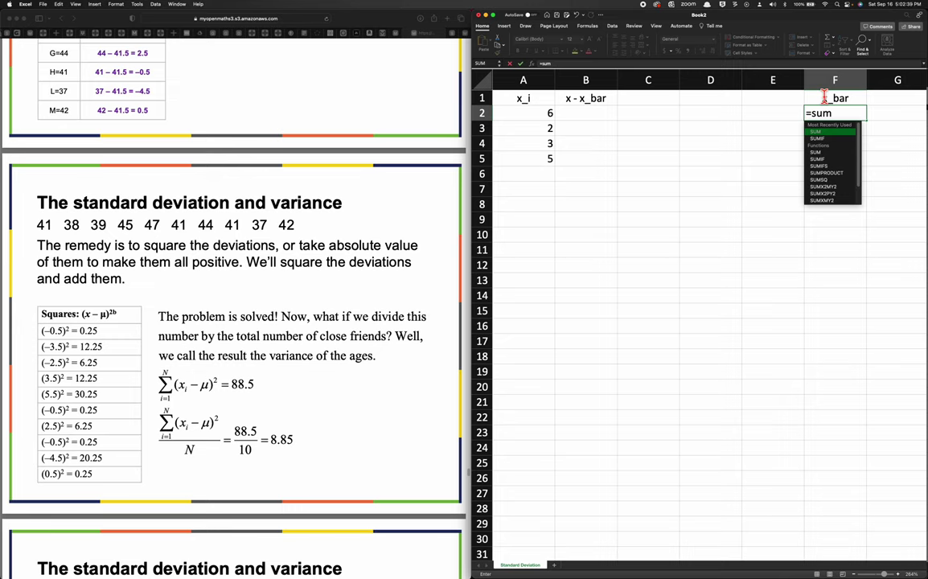
text(()
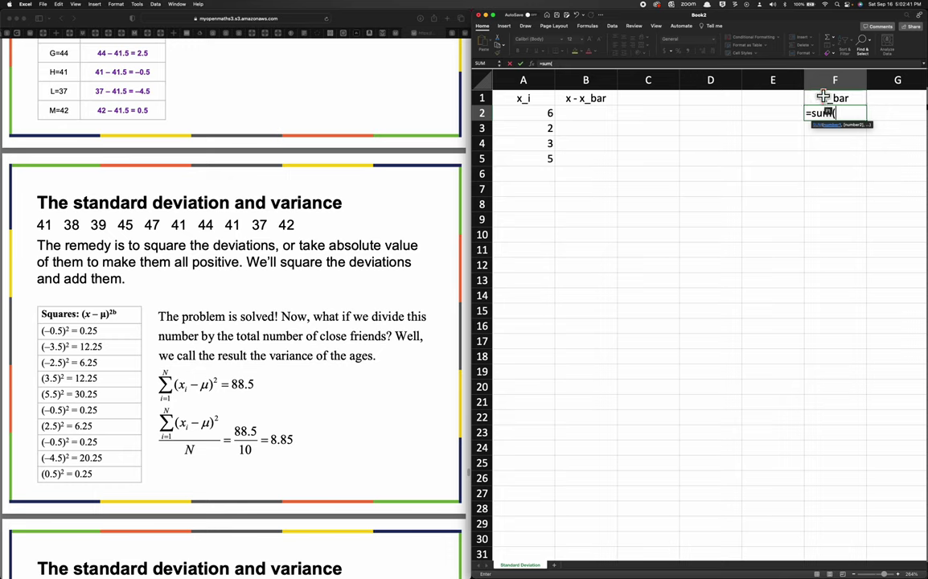
drag(543, 113, 542, 156)
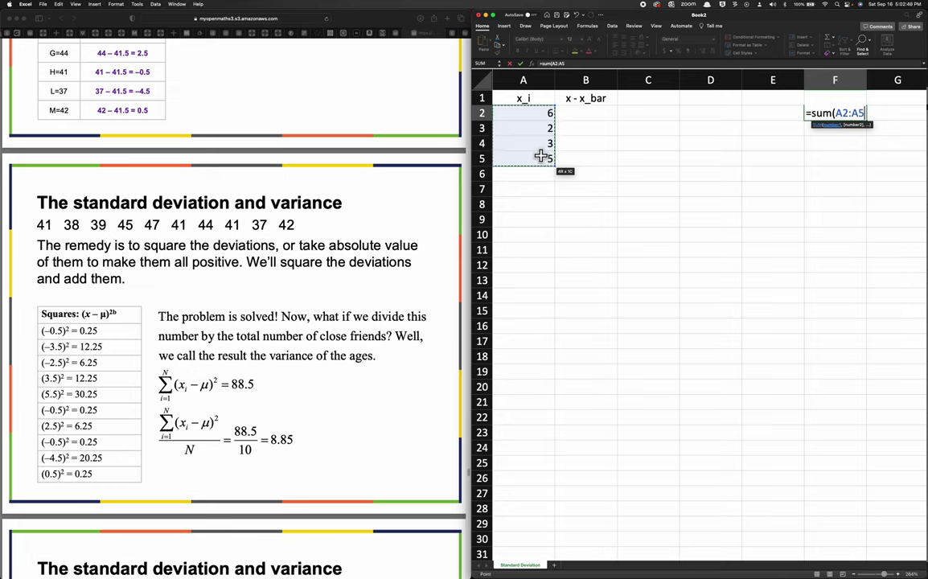
text())
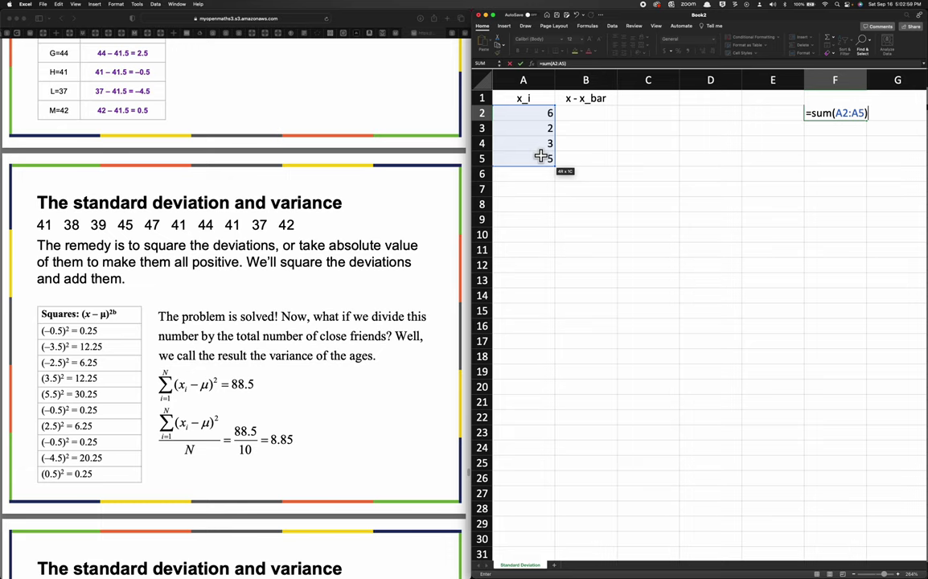
drag(541, 157, 543, 155)
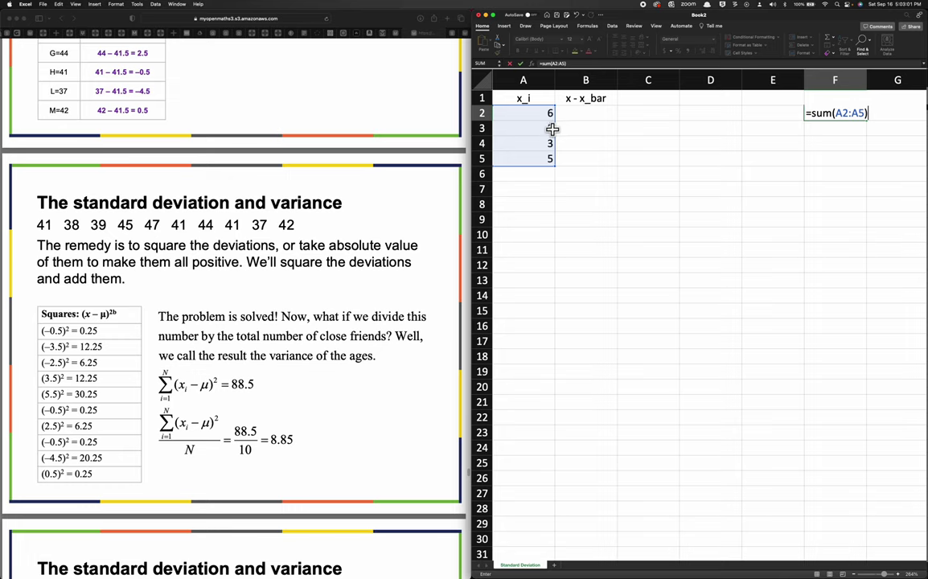
key(Return)
Step: Add the value 4 in cell A6 and update the F2 sum formula to include the adjacent cell
click(544, 174)
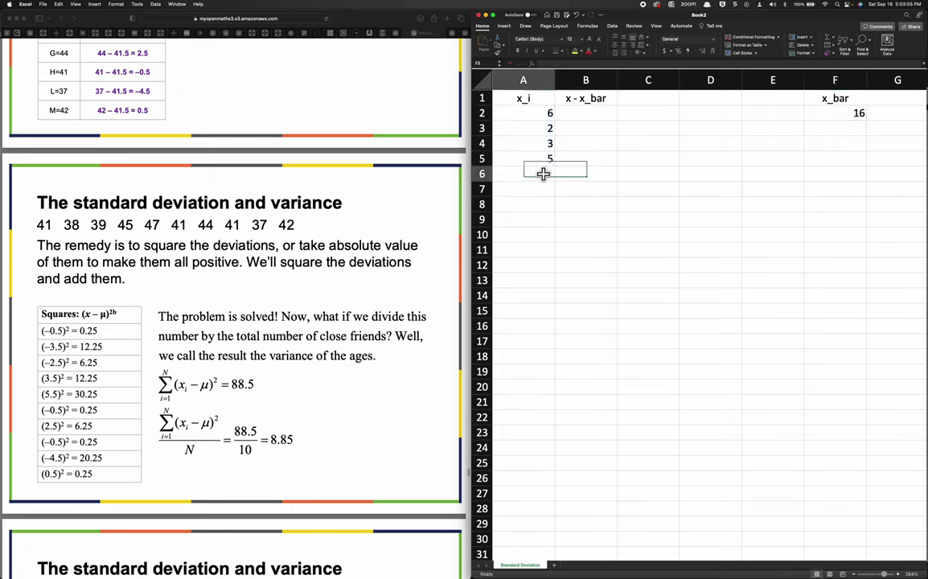
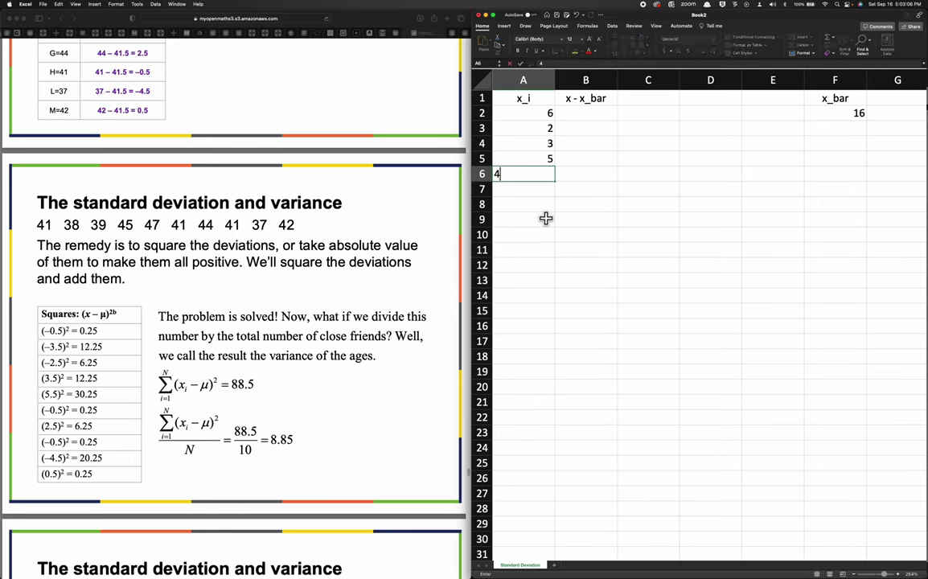
key(Return)
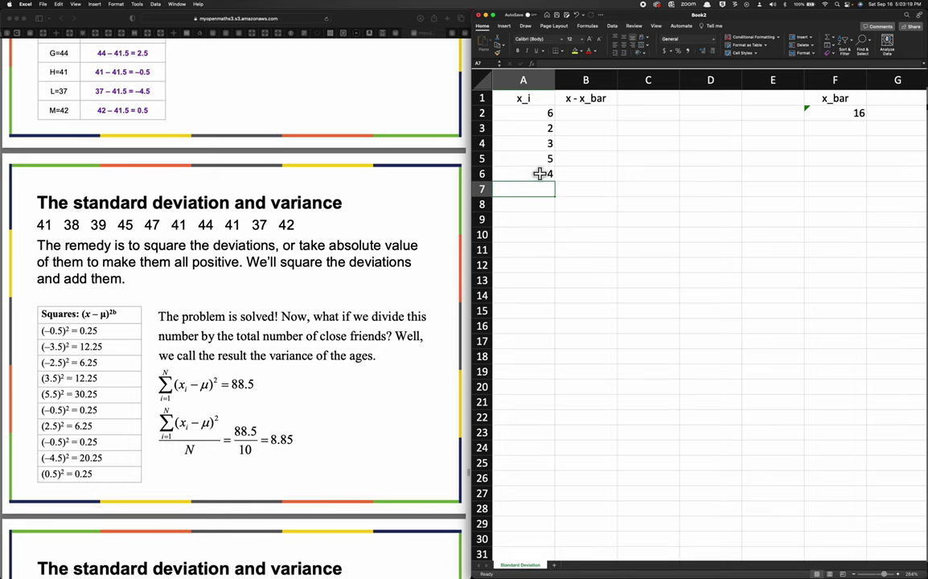
click(806, 108)
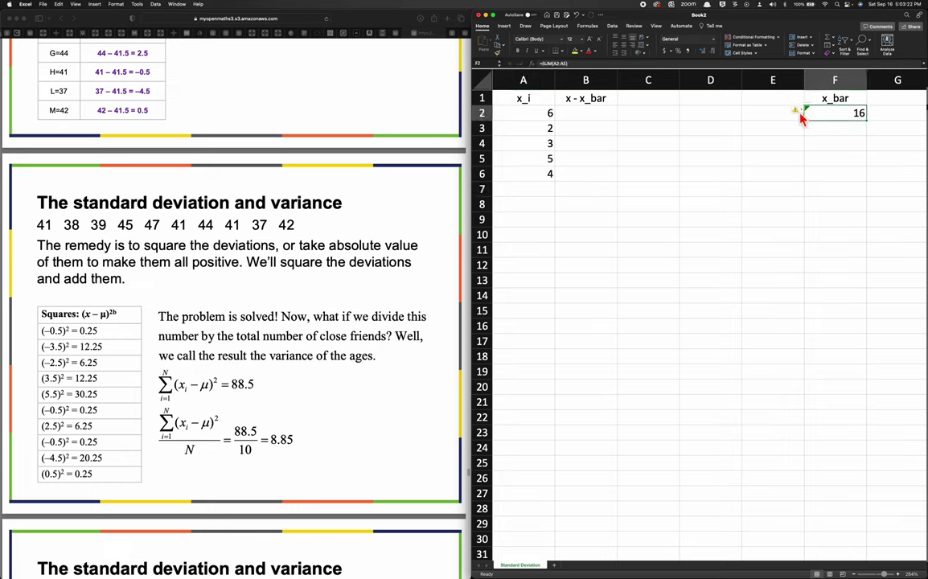
click(796, 110)
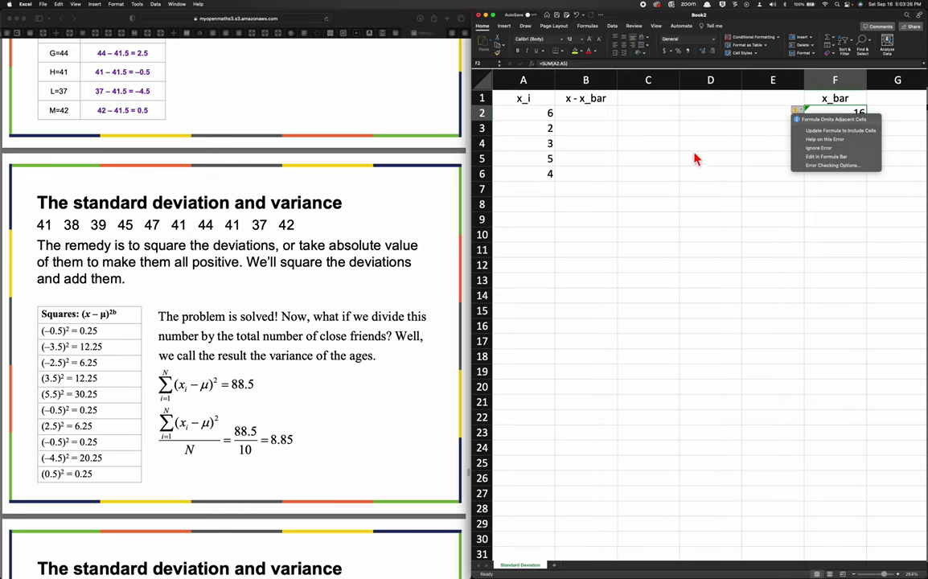
click(842, 132)
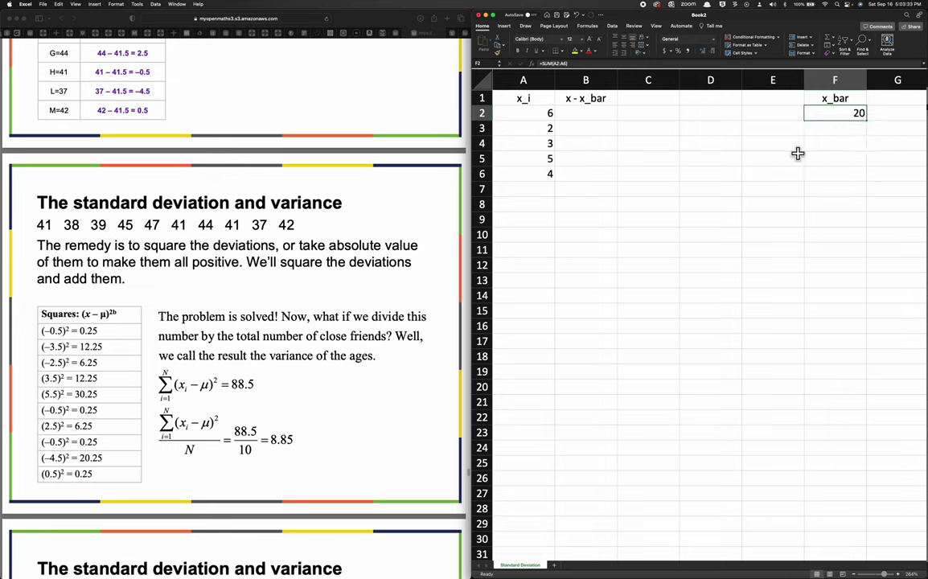
Step: Divide the sum formula in cell F2 by 5 so it reads =SUM(A2:A6)/5
double_click(837, 116)
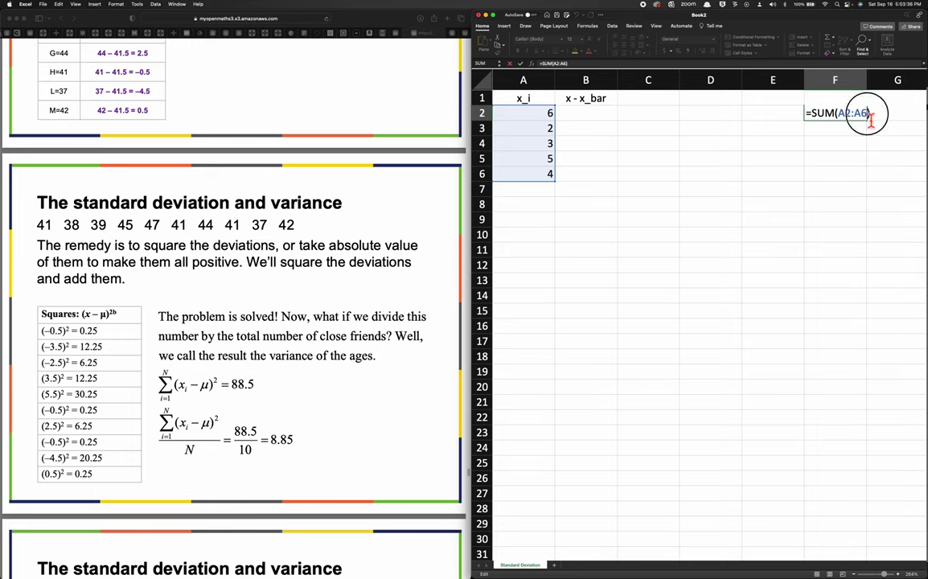
drag(870, 119, 839, 114)
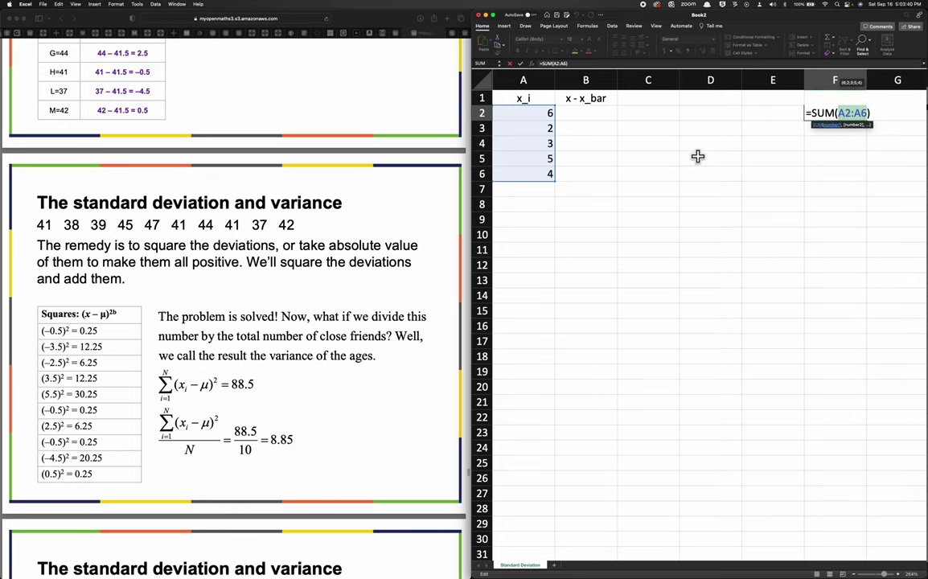
key(Return)
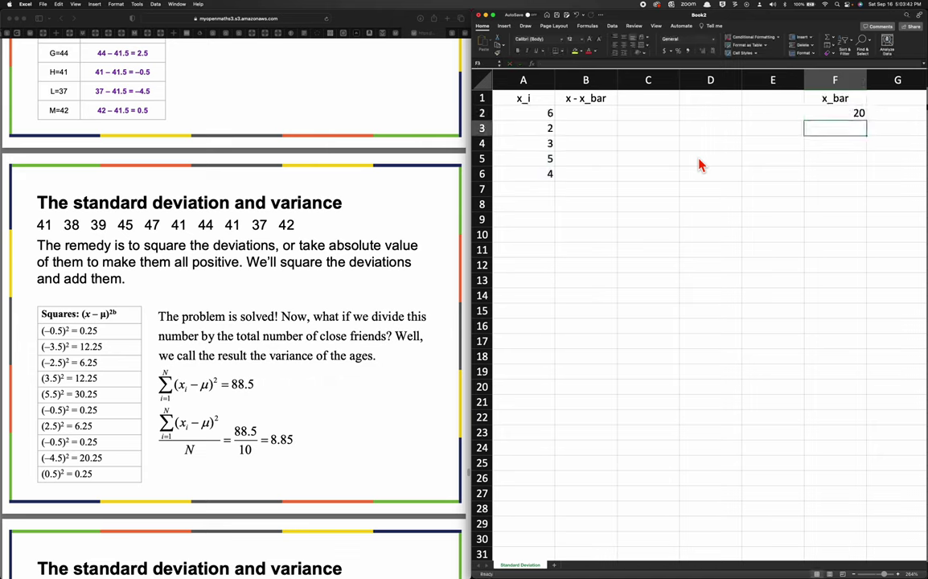
click(830, 113)
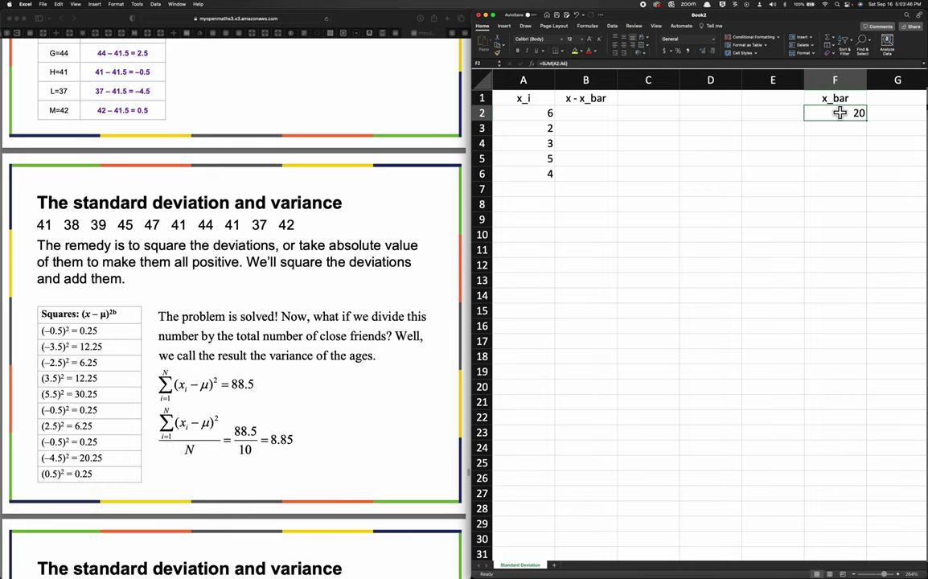
double_click(839, 112)
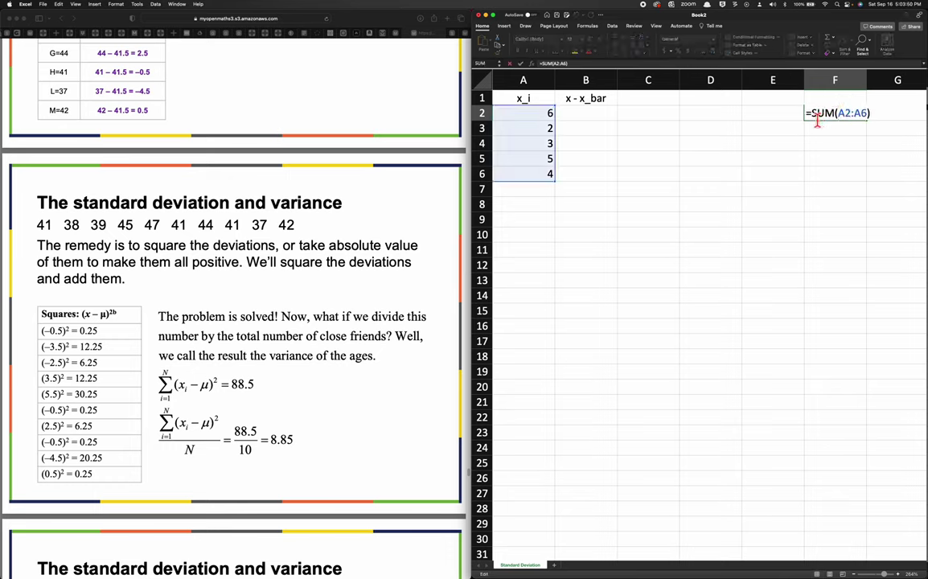
click(814, 115)
drag(816, 117, 876, 117)
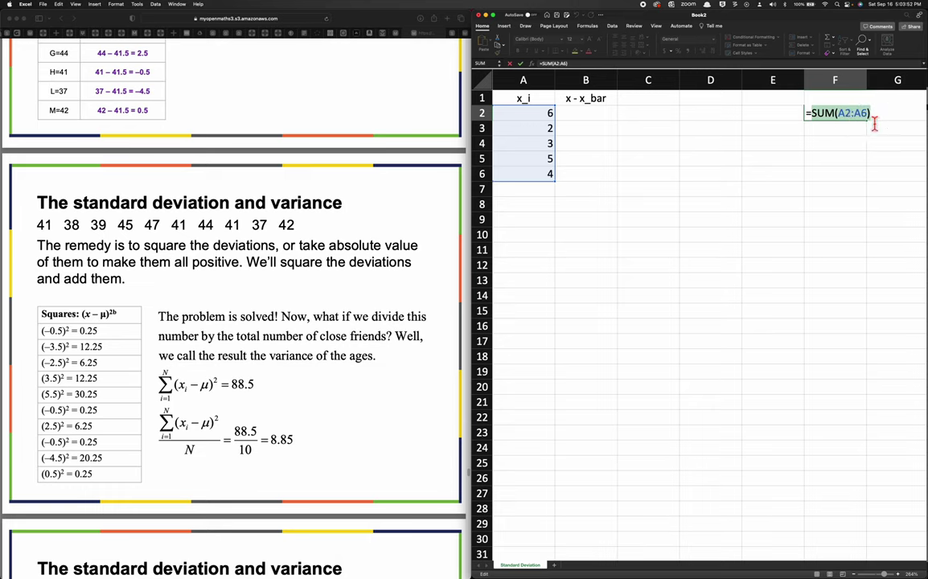
key(Right)
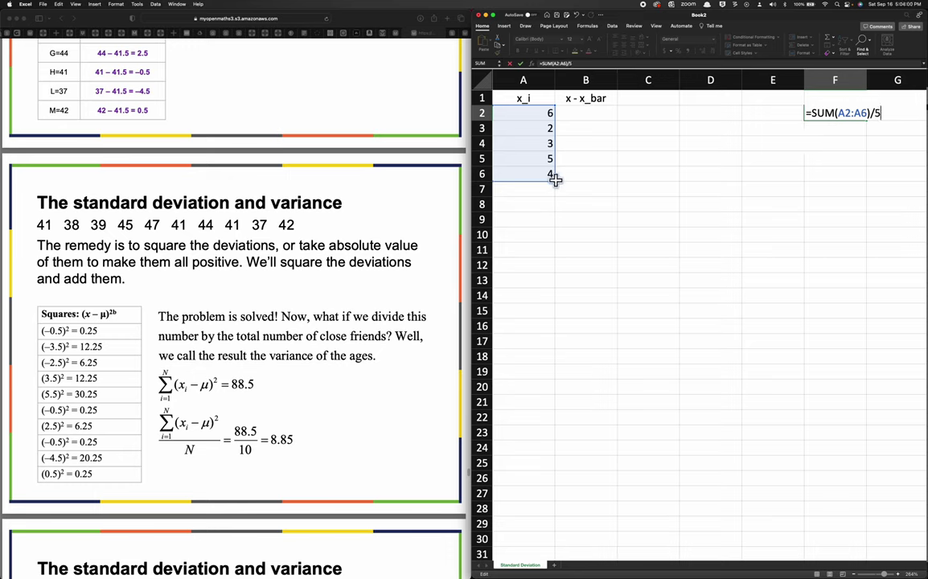
key(Return)
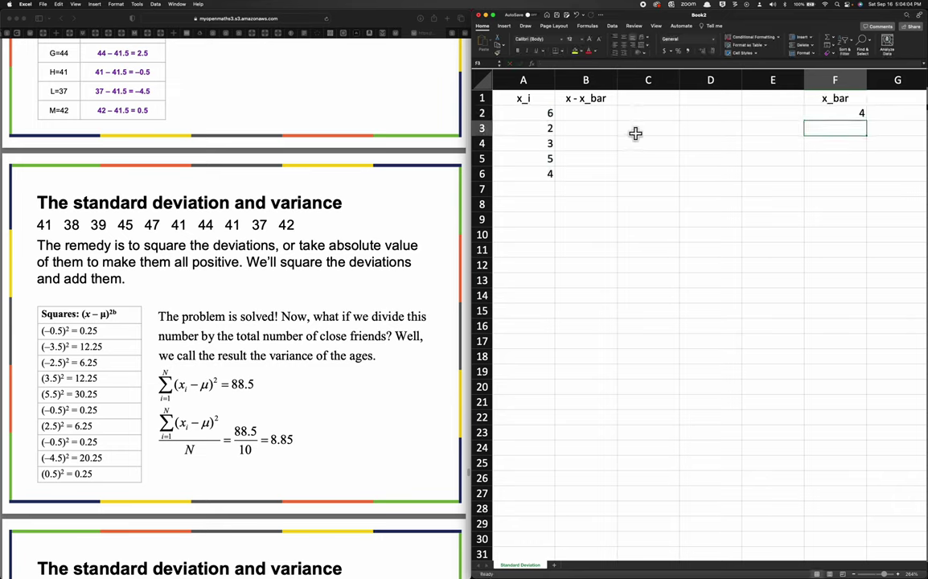
Step: Add the value 9 in cell A7 and update the F2 formula to include the adjacent cell
click(532, 187)
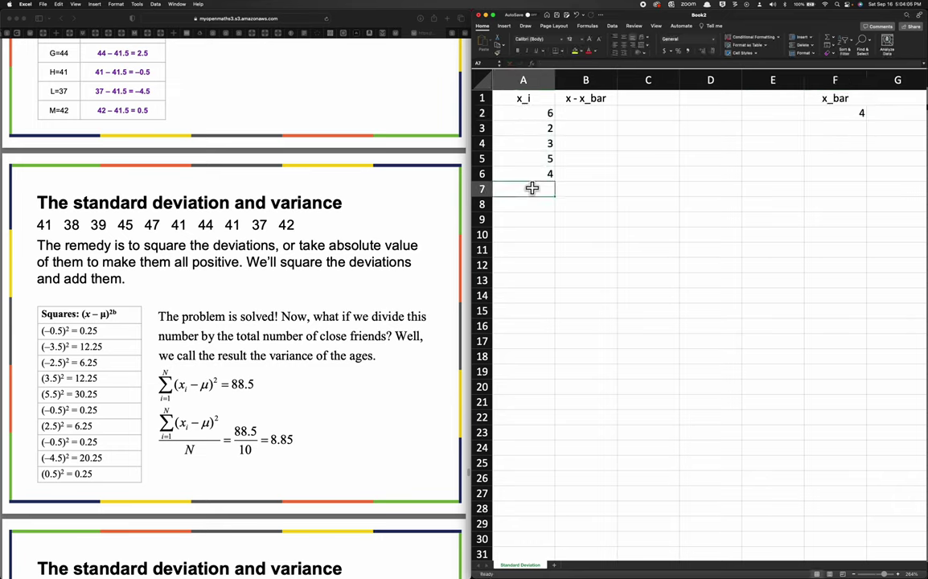
text(9)
key(Return)
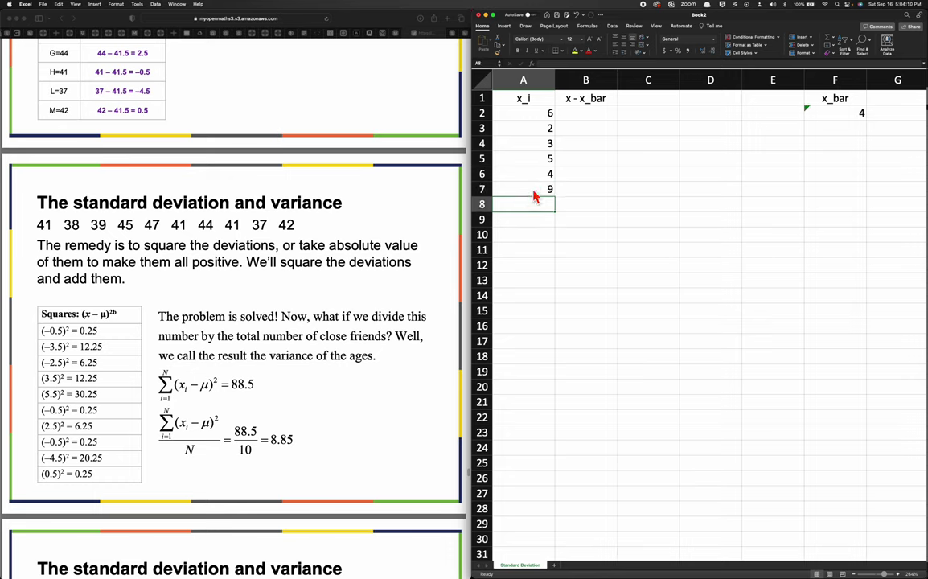
click(807, 108)
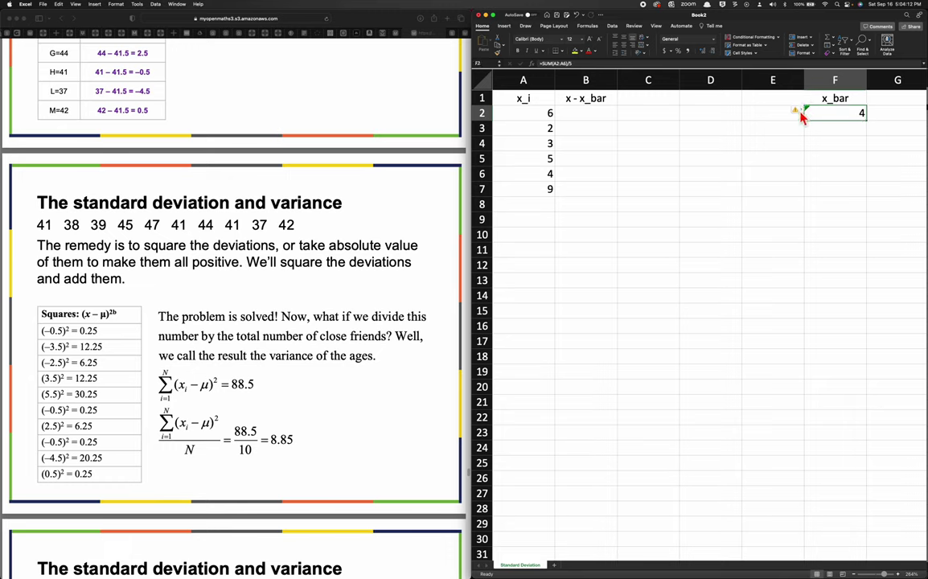
click(802, 112)
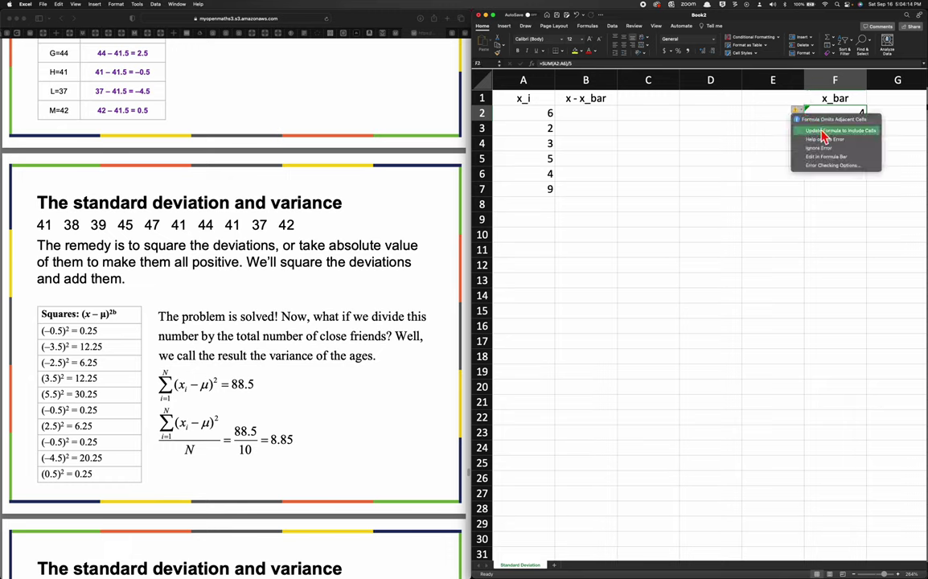
click(822, 132)
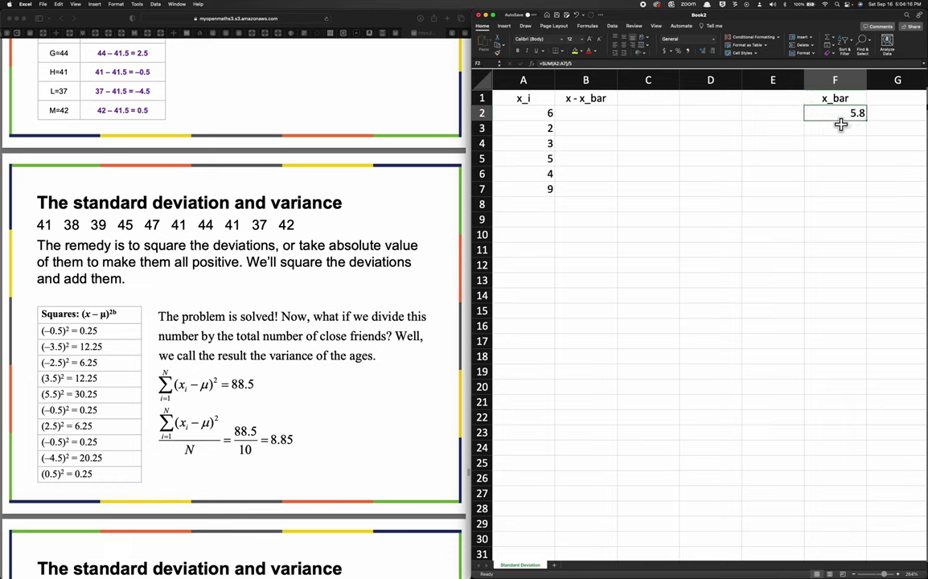
Step: Change the divisor of the mean formula in cell F2 to 6
double_click(842, 115)
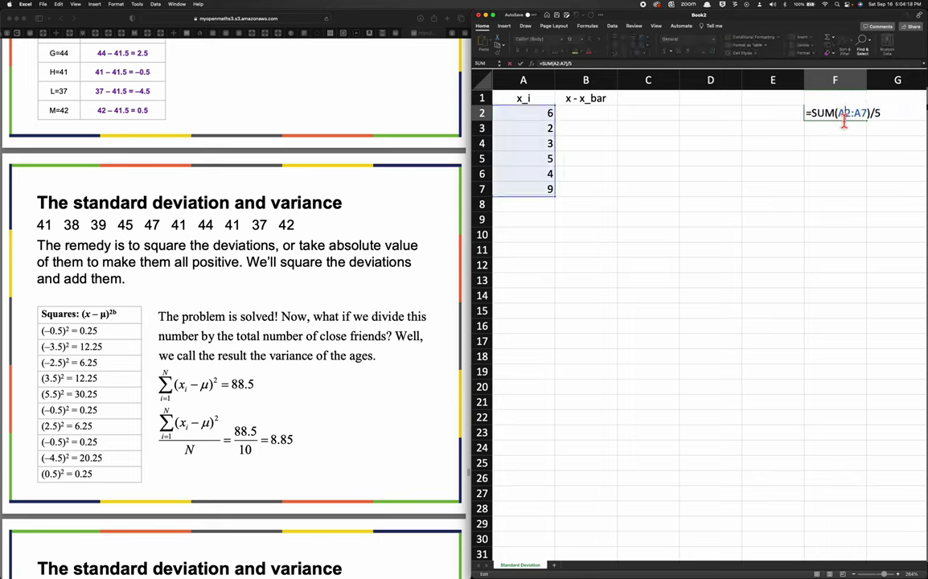
double_click(845, 116)
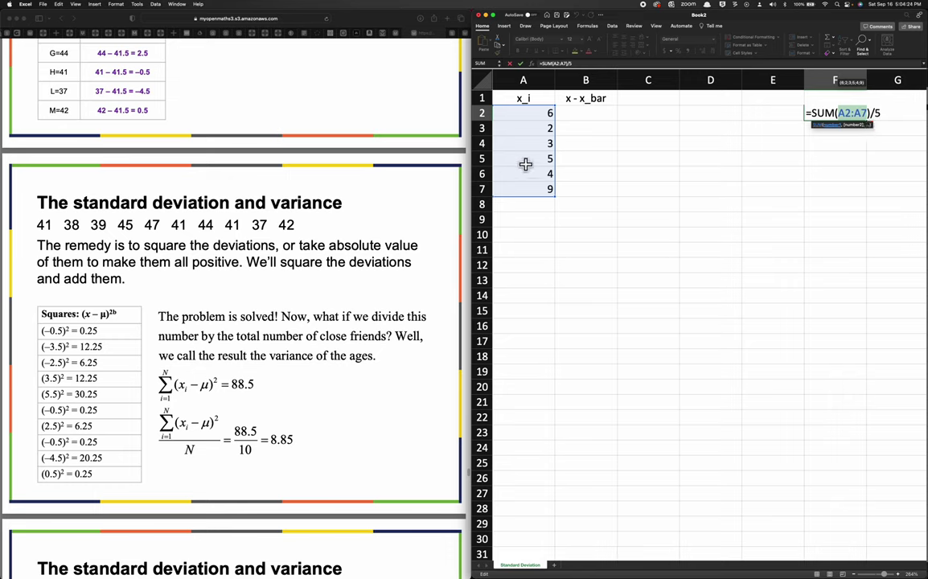
click(879, 124)
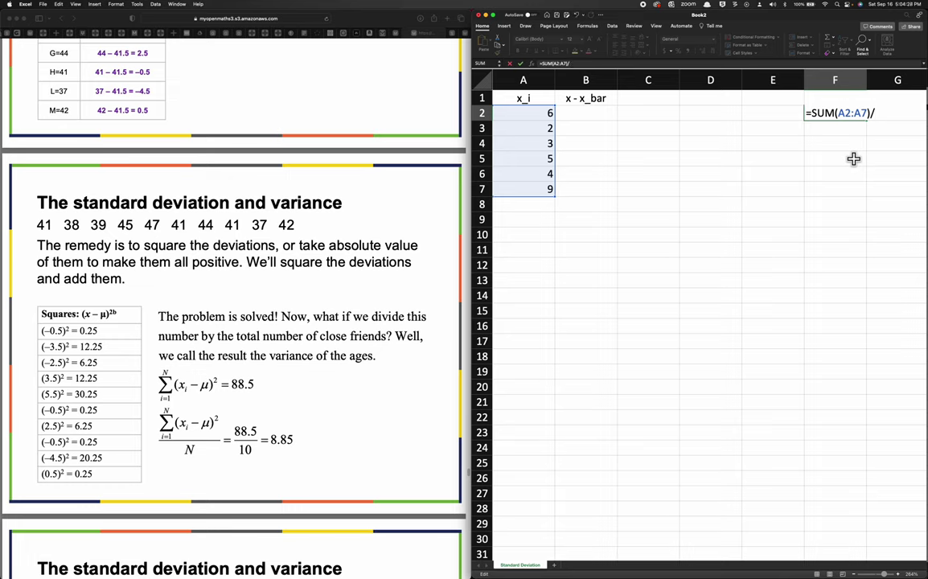
key(Return)
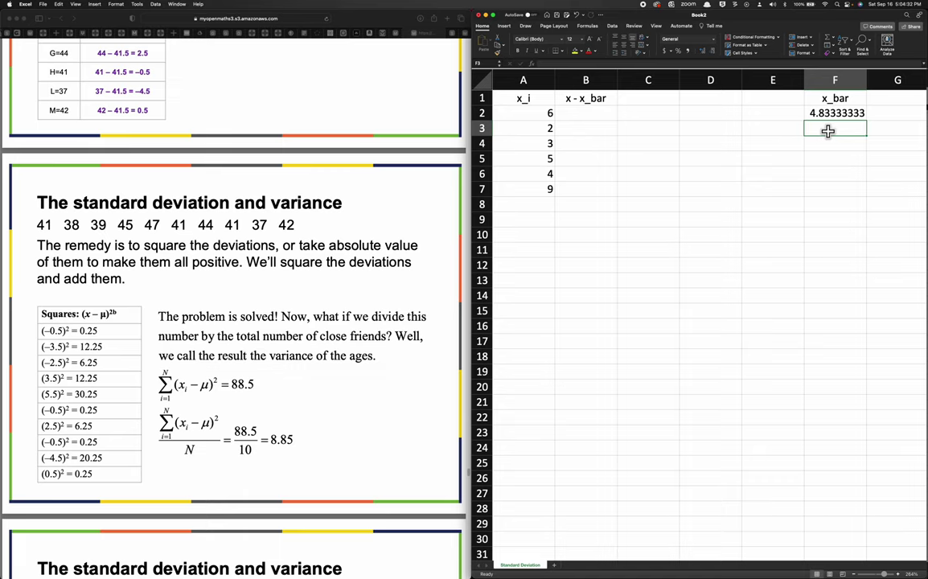
Step: Enter the header "n" in cell G1 for the number of data values
click(882, 101)
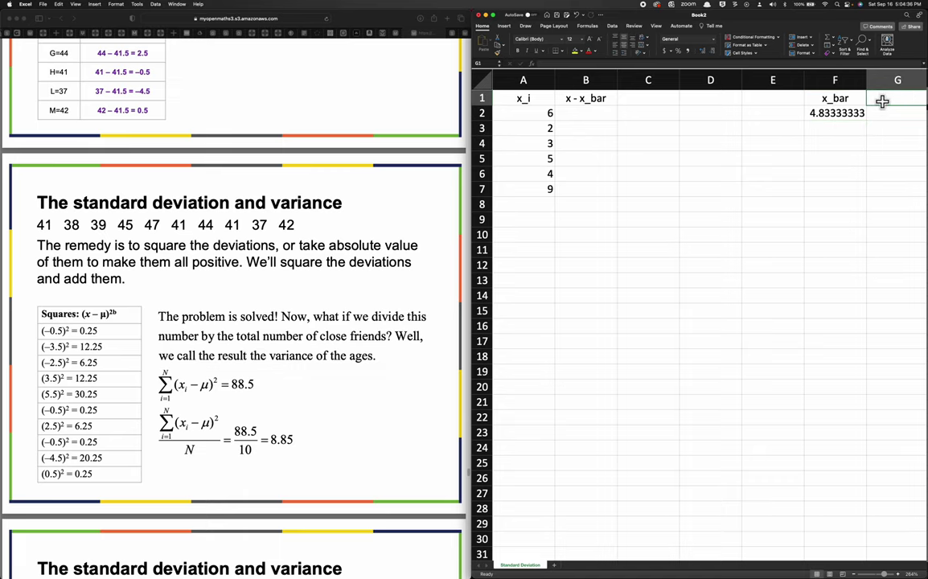
text(n)
key(Return)
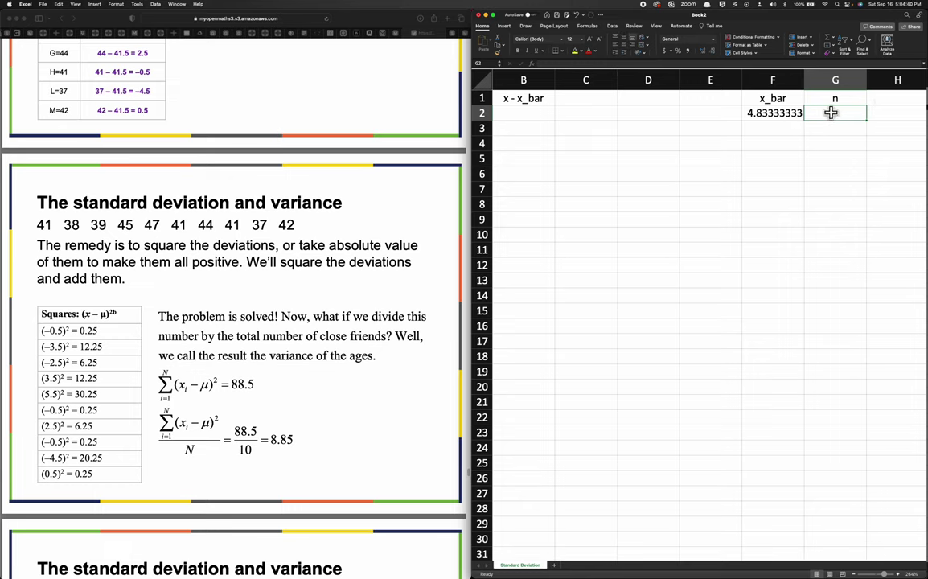
Step: Enter the formula =count(A2:A7) in cell G2 to count the data values
text(=count)
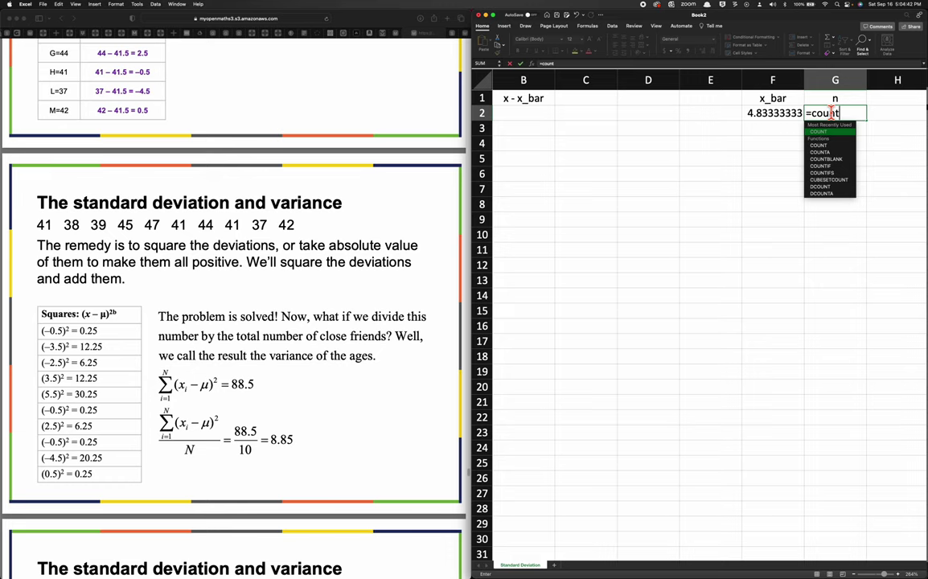
text(()
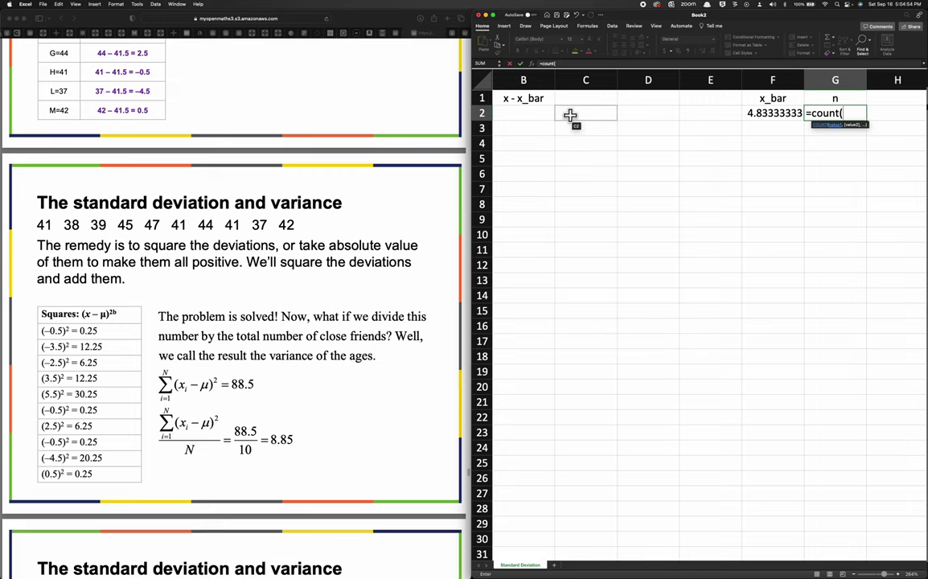
click(511, 117)
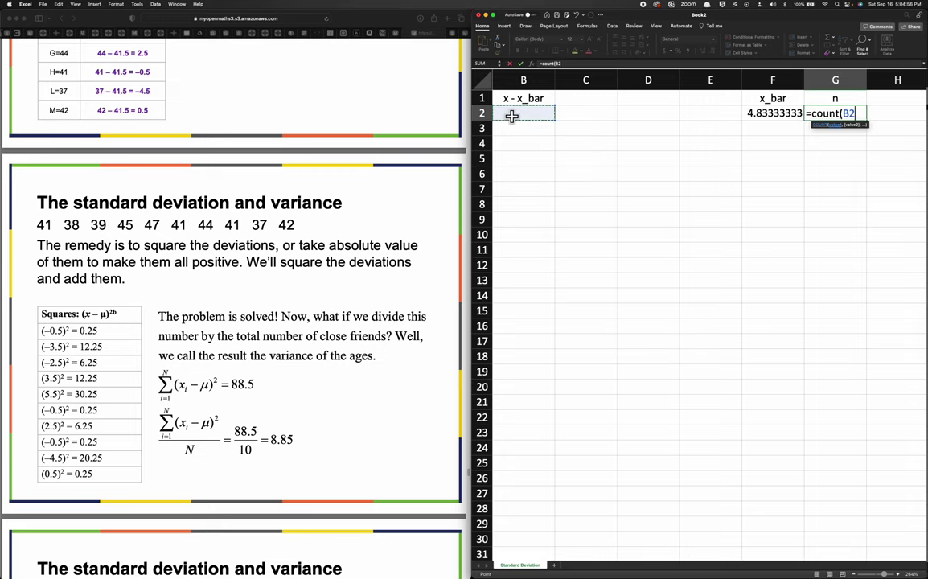
key(Left)
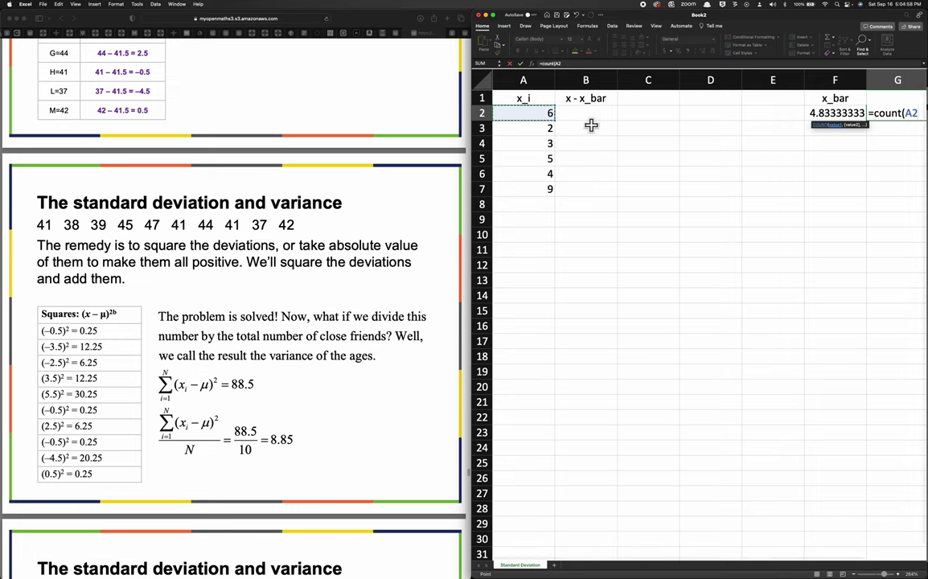
drag(529, 119, 520, 191)
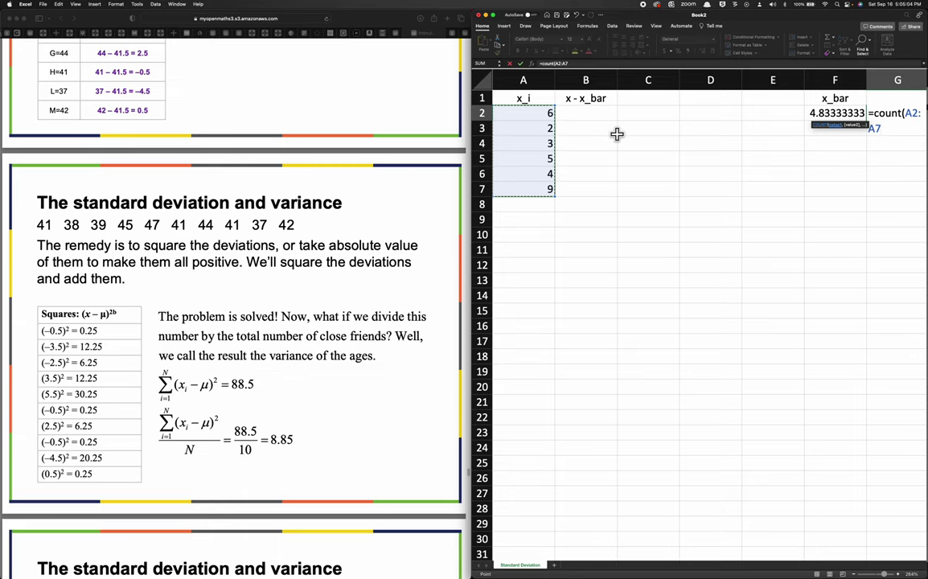
text())
key(Return)
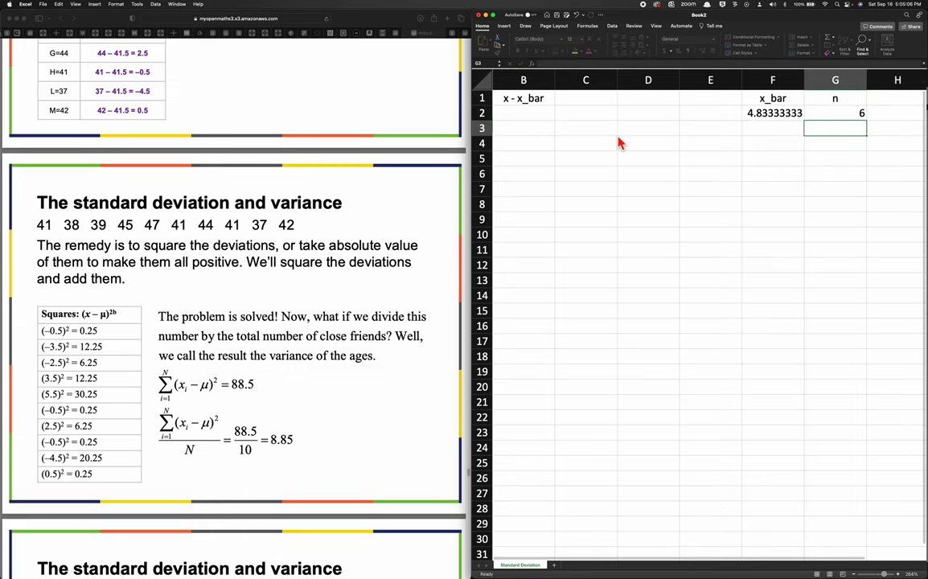
Step: Replace the fixed divisor in the F2 mean formula with a reference to cell G2, giving =SUM(A2:A7)/G2
click(774, 117)
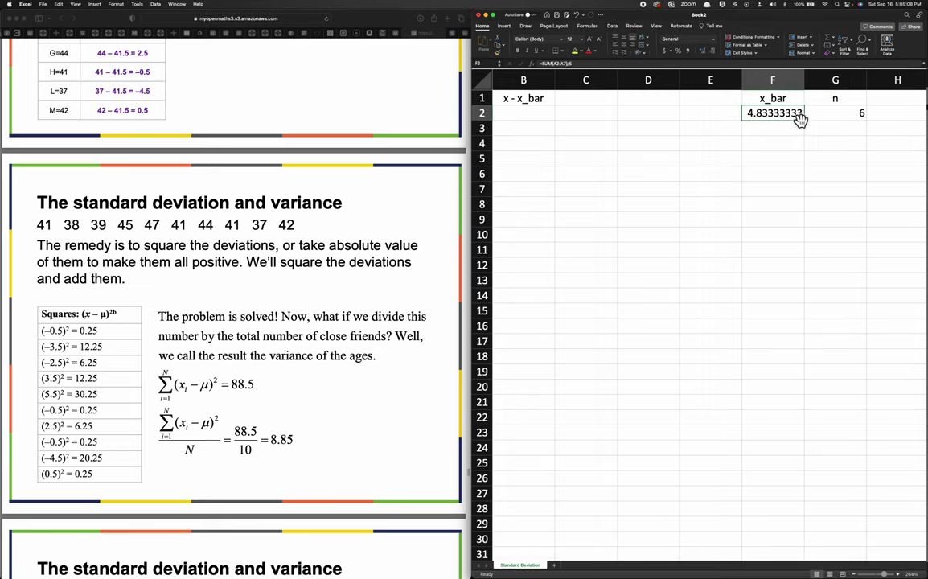
double_click(788, 119)
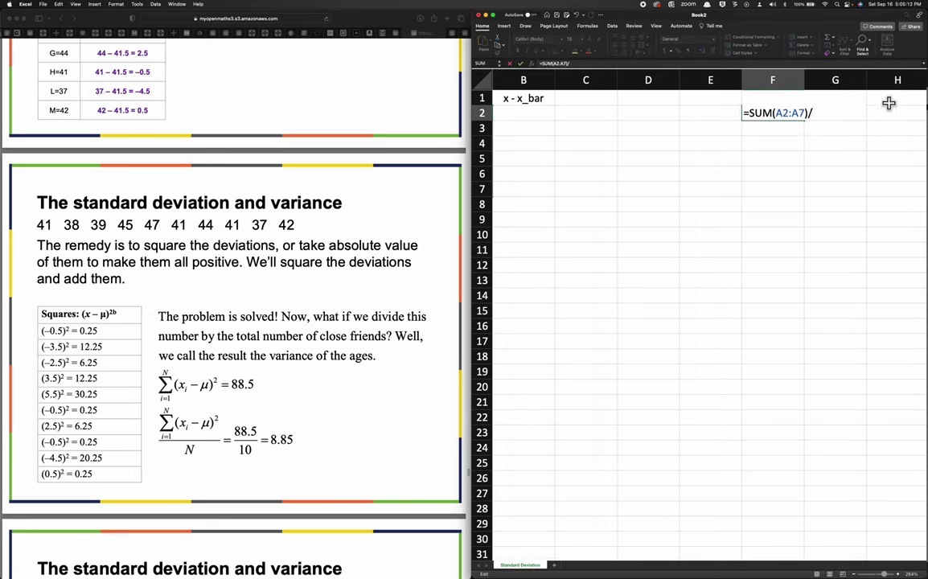
click(846, 129)
key(Up)
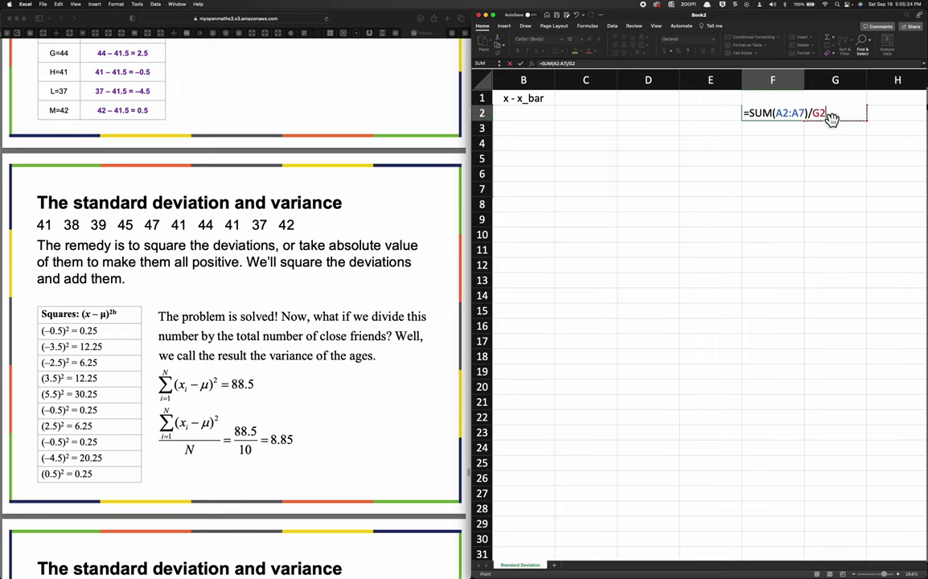
key(Return)
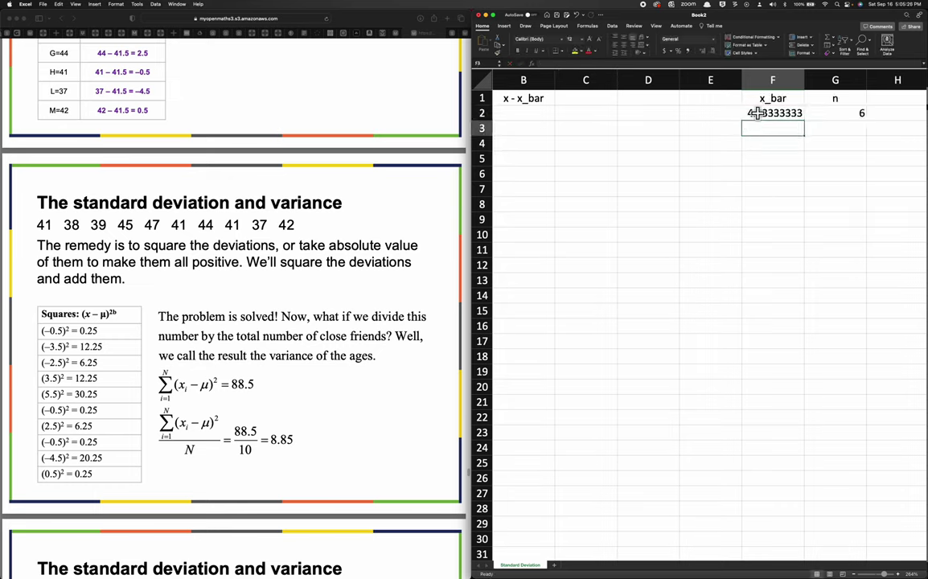
Step: Enter 9 in cell A7 and add the value 6 in cell A8
click(549, 184)
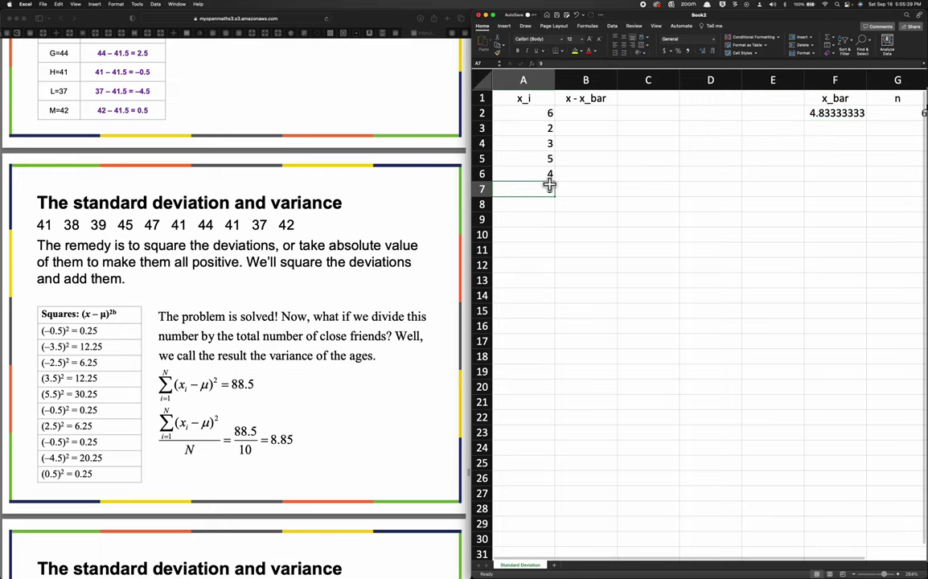
text(9)
key(Return)
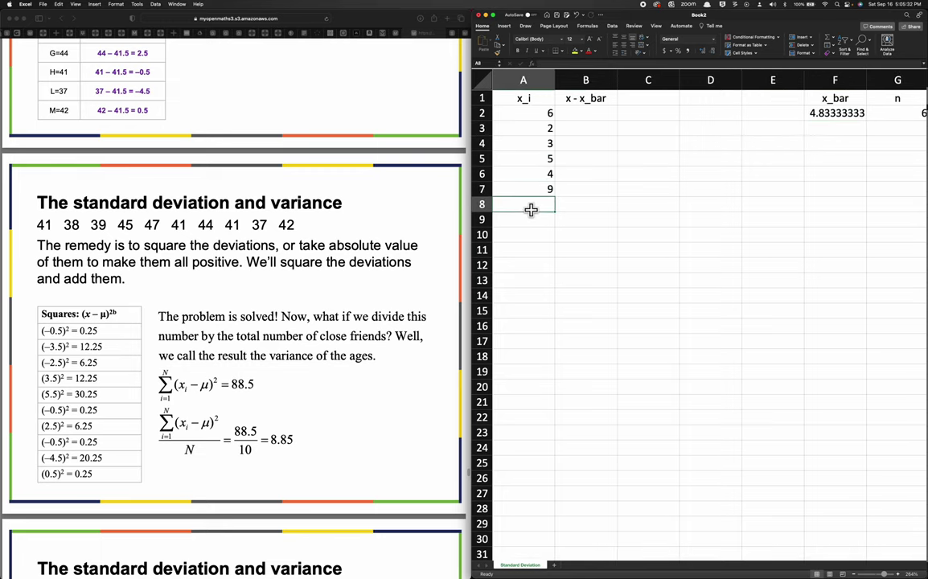
text(6)
key(Return)
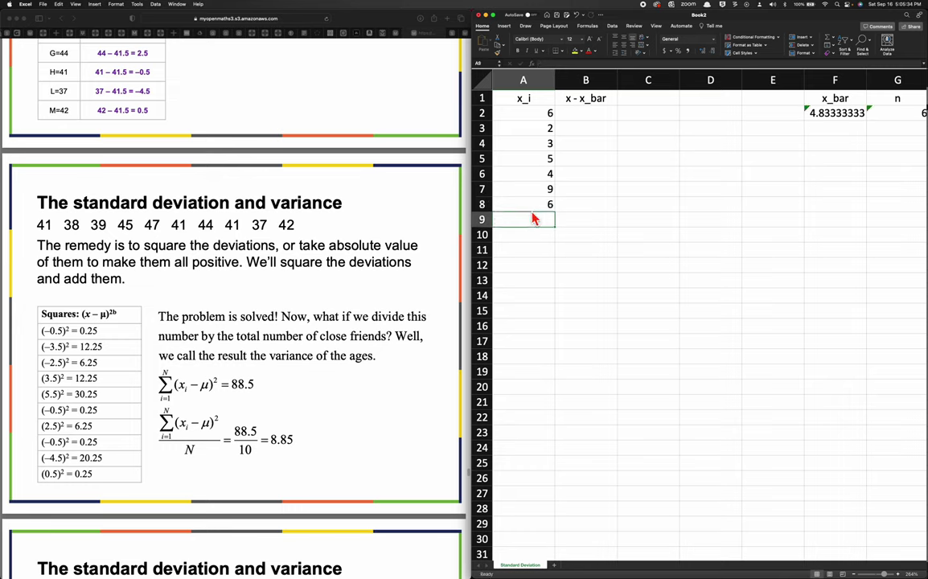
Step: Update the count formula in cell G2 to include the adjacent cell A8
click(871, 112)
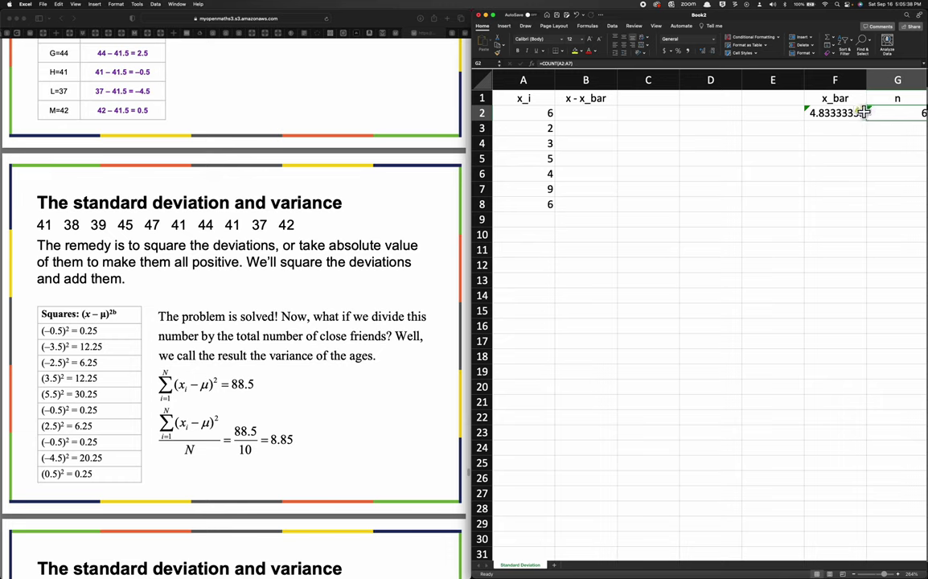
click(865, 112)
click(866, 109)
click(863, 109)
click(865, 110)
click(865, 117)
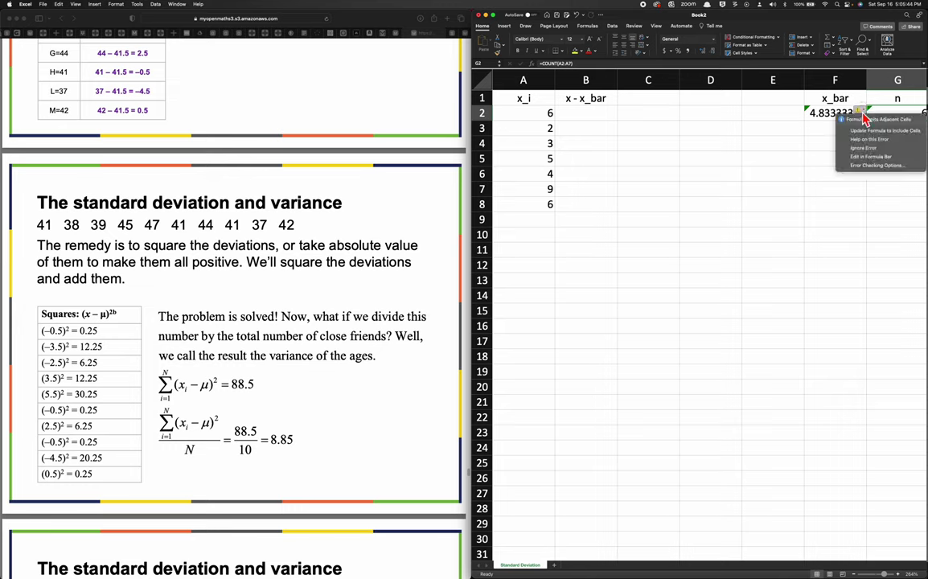
click(866, 175)
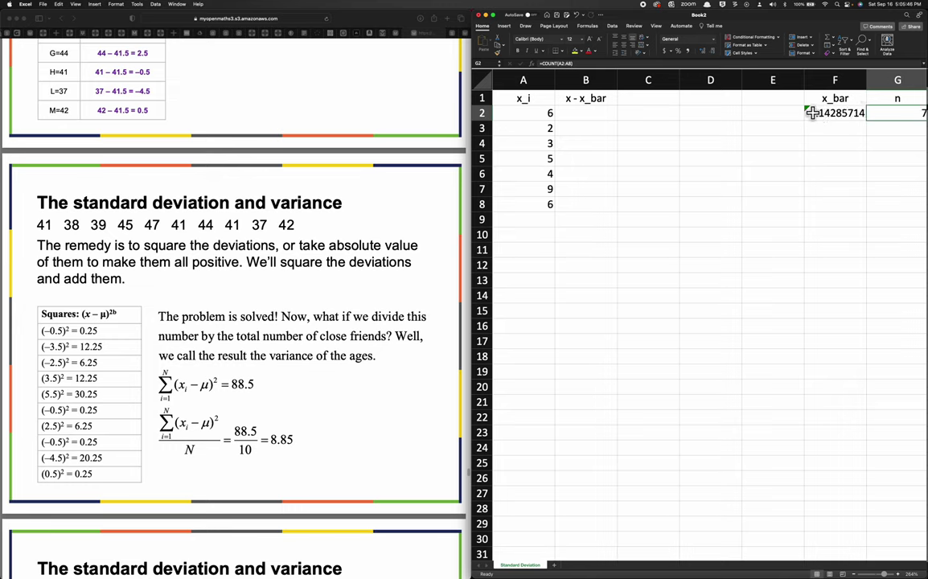
Step: Update the mean formula in cell F2 to include the adjacent cell A8
click(809, 110)
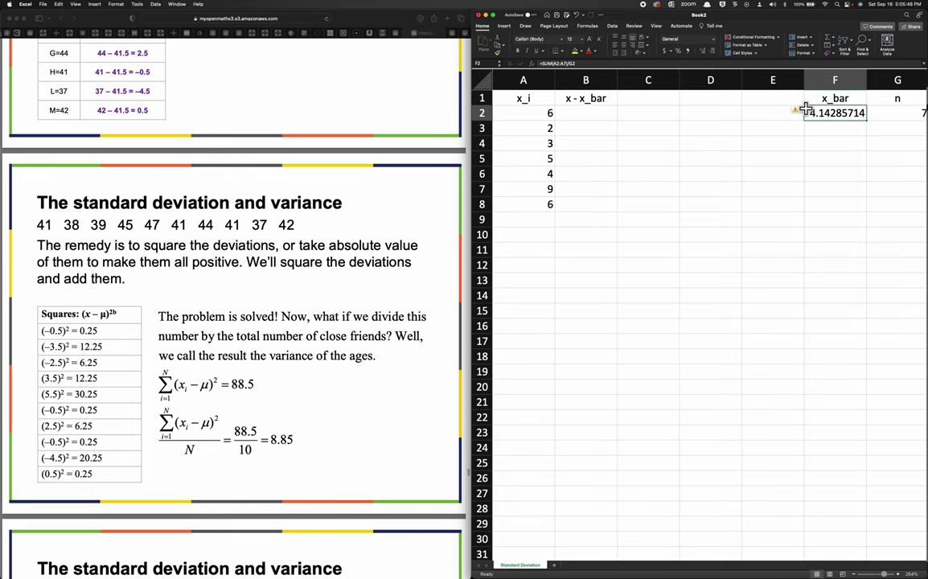
click(802, 114)
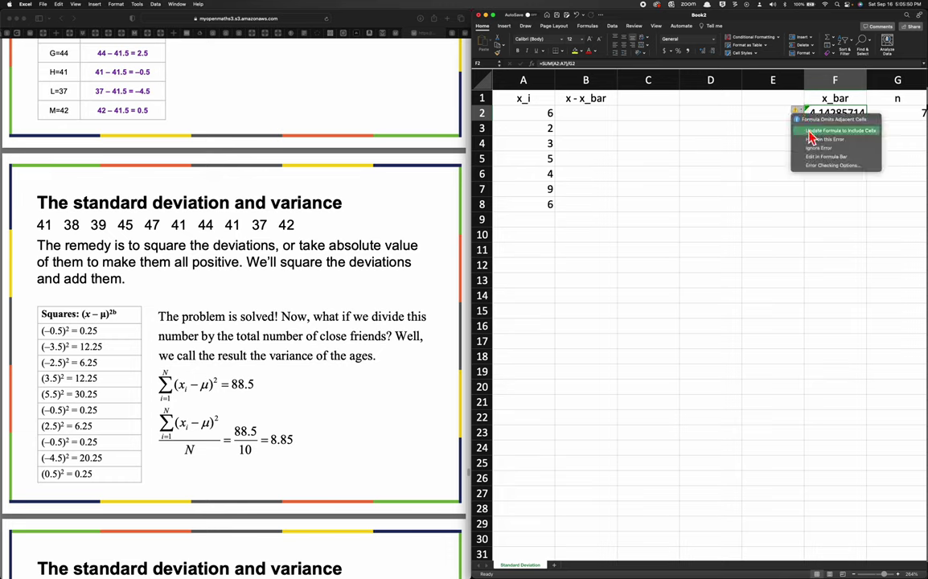
click(800, 131)
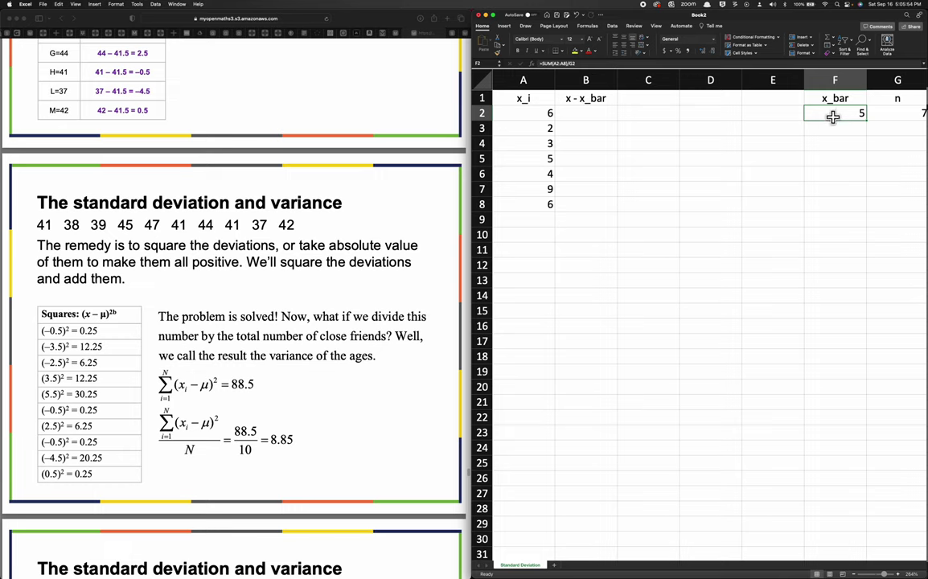
Step: Enter the deviation formula =A2-F2 in cell B2, using cell references instead of fixed numbers
click(600, 117)
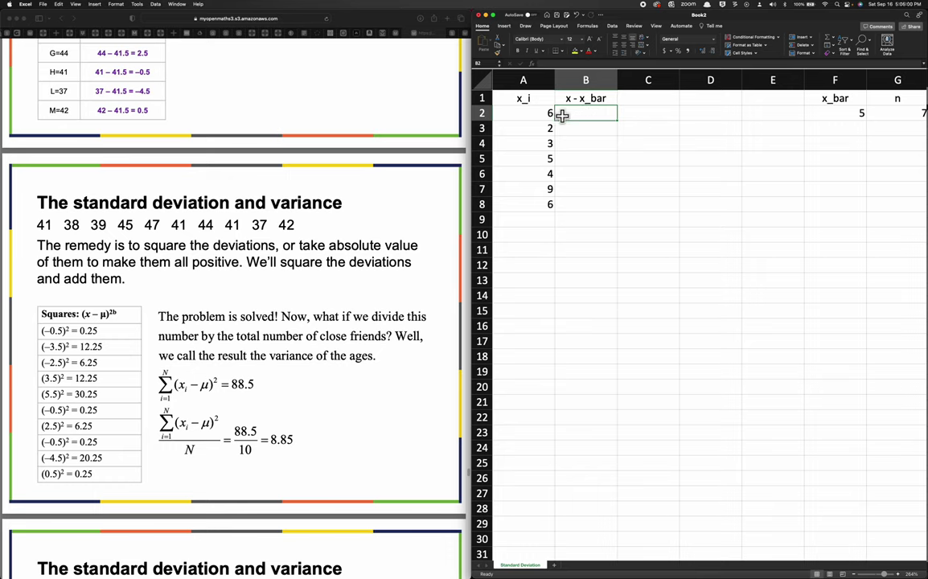
text(=6-5)
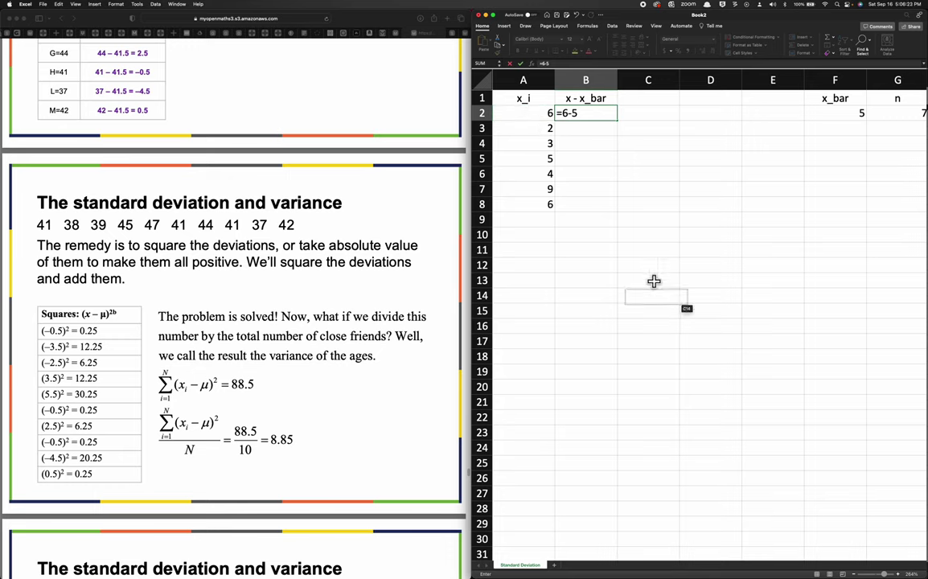
click(599, 118)
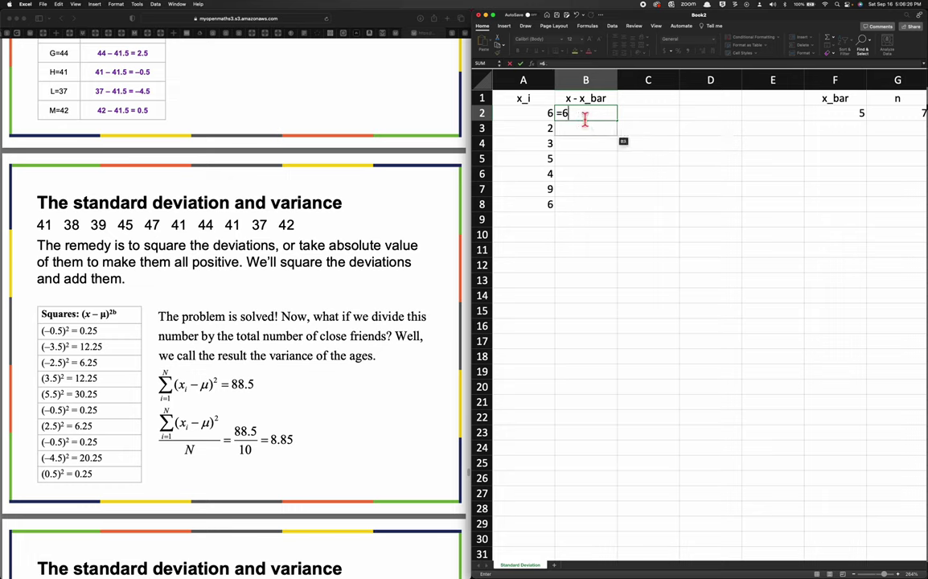
click(538, 113)
text(-)
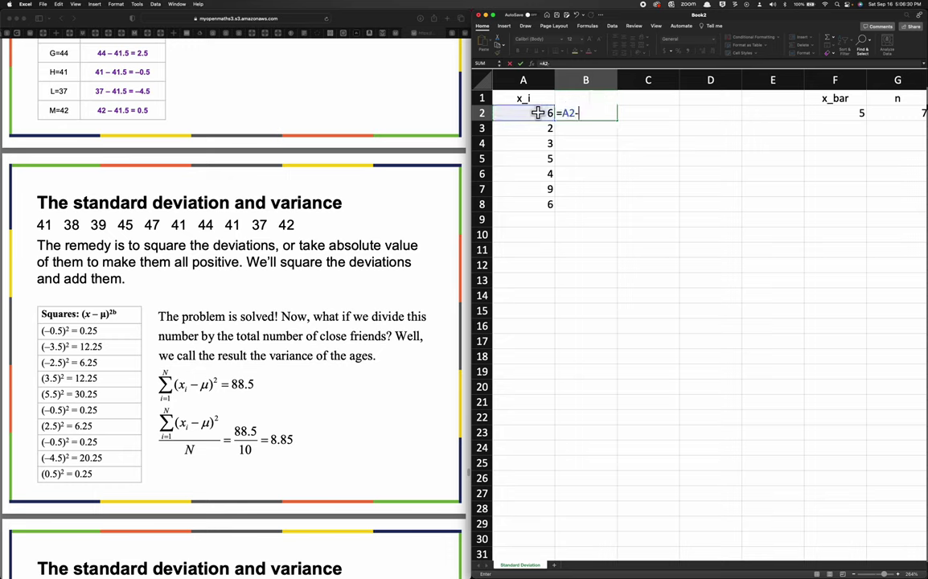
click(845, 114)
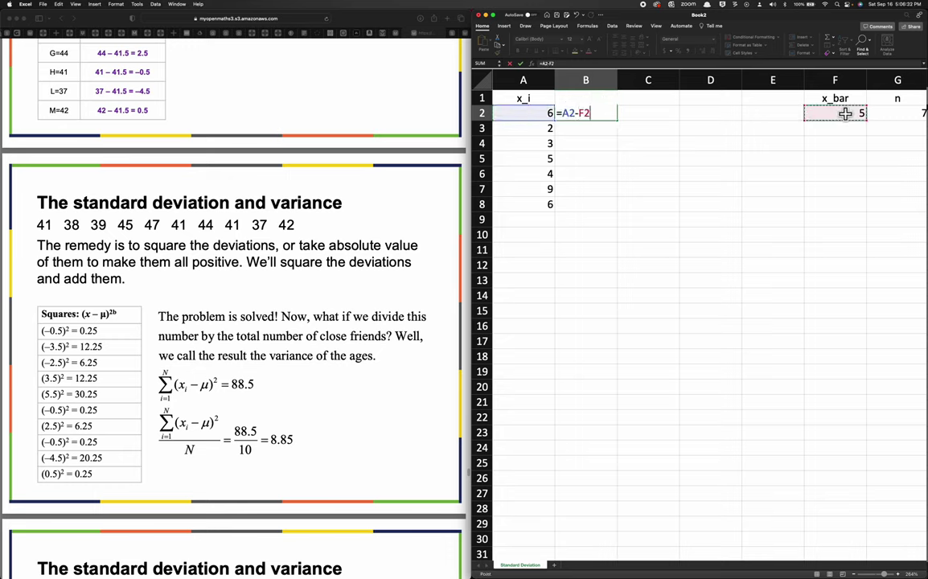
key(Return)
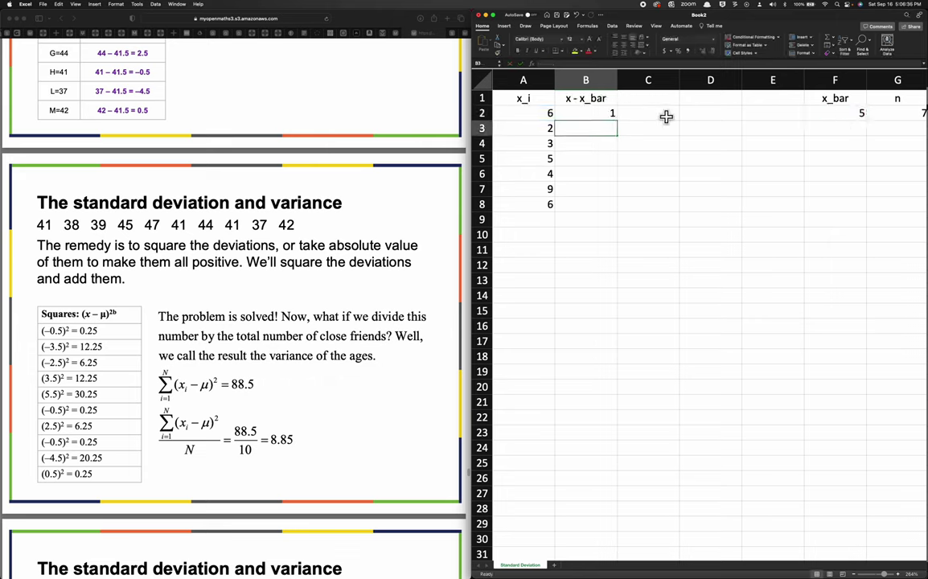
Step: Fill the B2 deviation formula down the x - x_bar column through cell B8
click(596, 114)
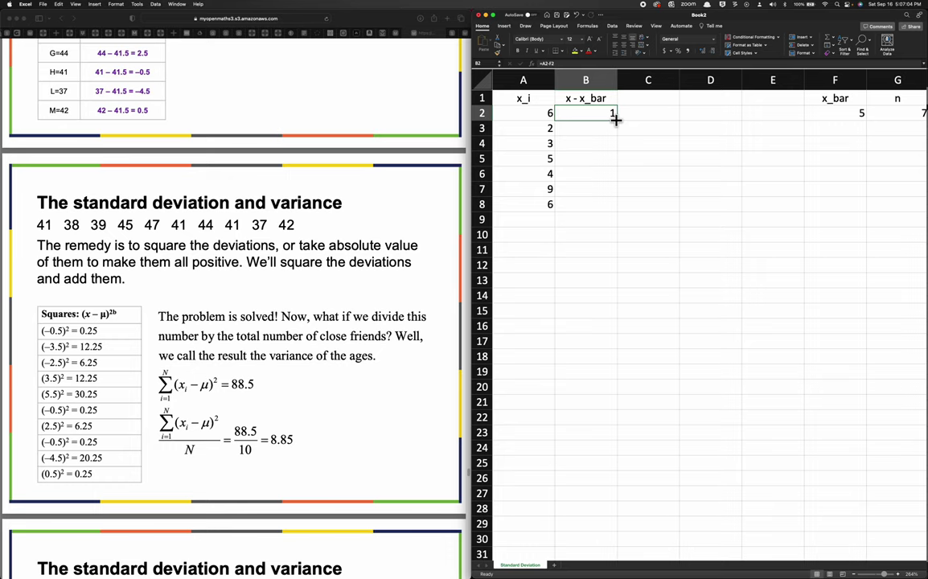
drag(615, 118, 609, 204)
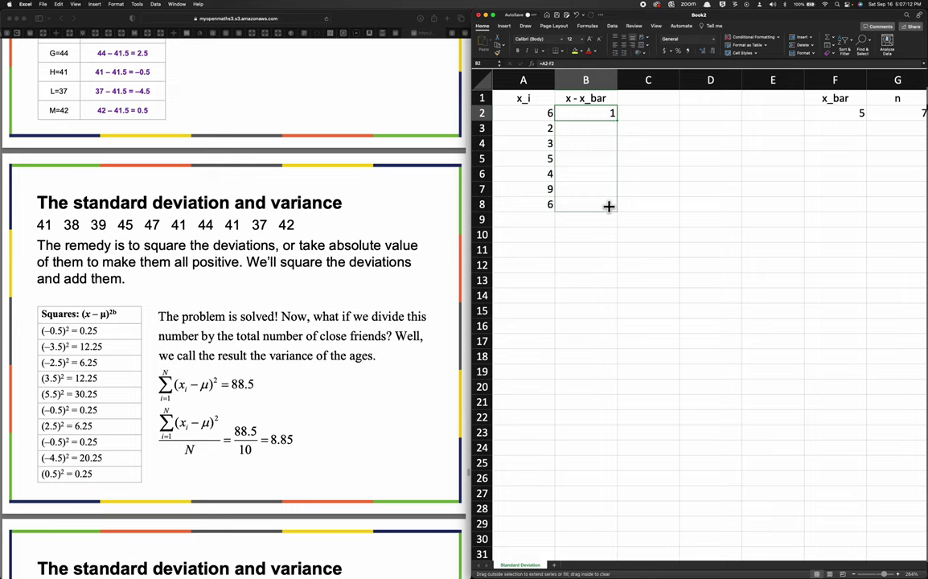
mouse_move(609, 206)
mouse_down()
mouse_move(597, 174)
mouse_move(595, 215)
mouse_up()
drag(596, 209, 595, 209)
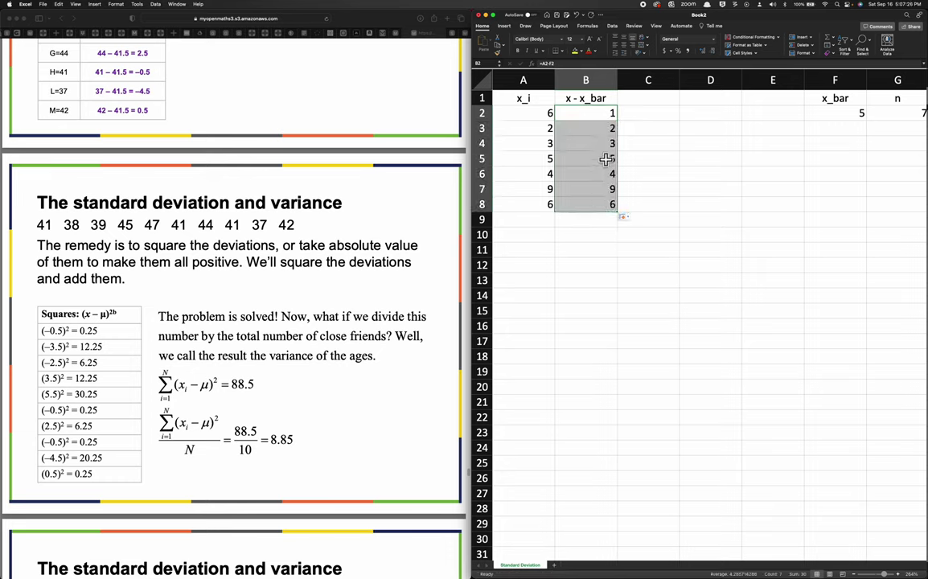
Step: Compare the cell references used by the deviation formulas in cells B2 and B3
click(592, 128)
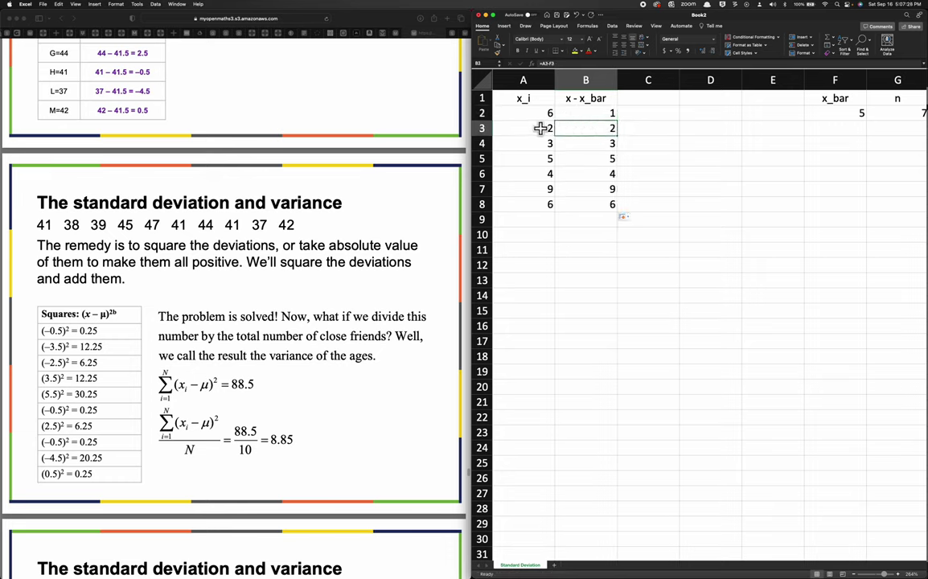
double_click(595, 127)
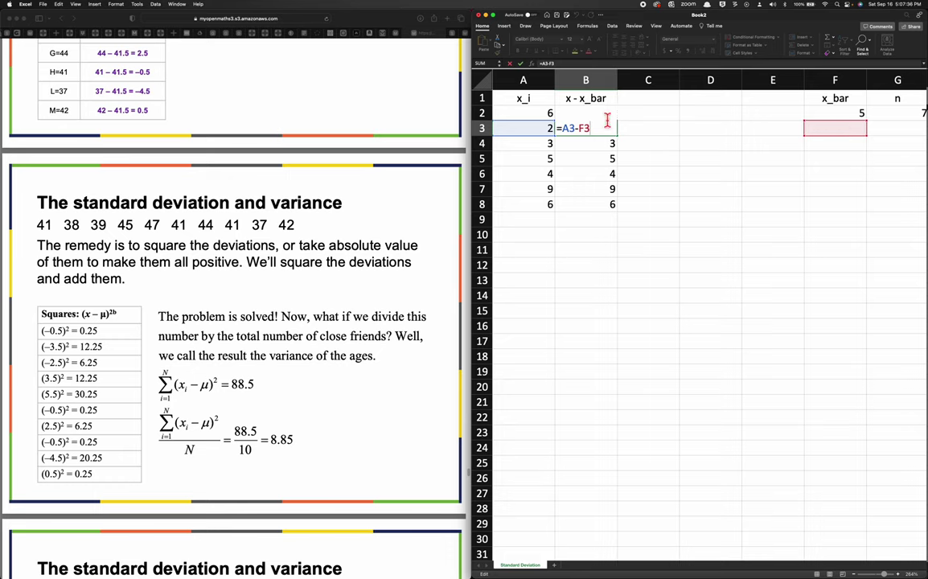
click(595, 117)
double_click(596, 118)
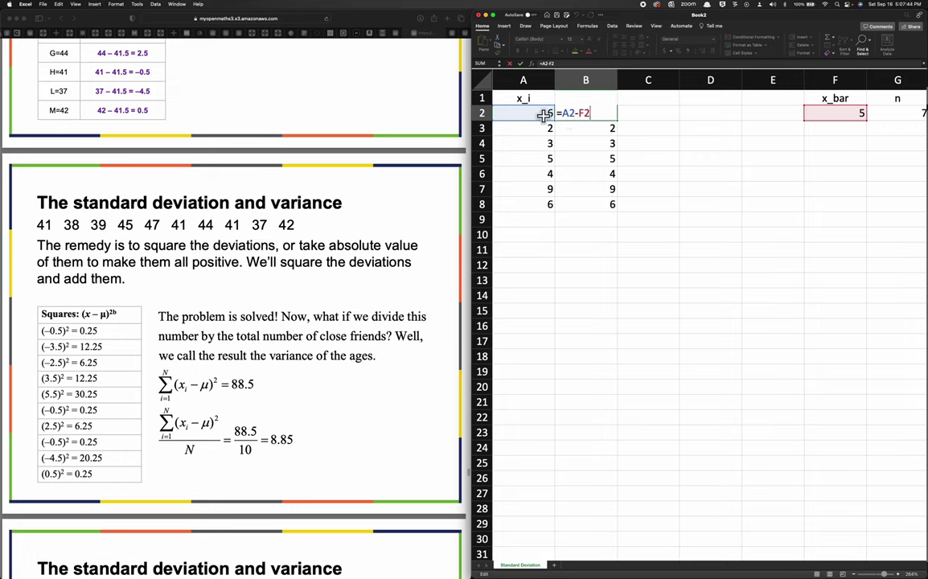
key(Return)
double_click(576, 128)
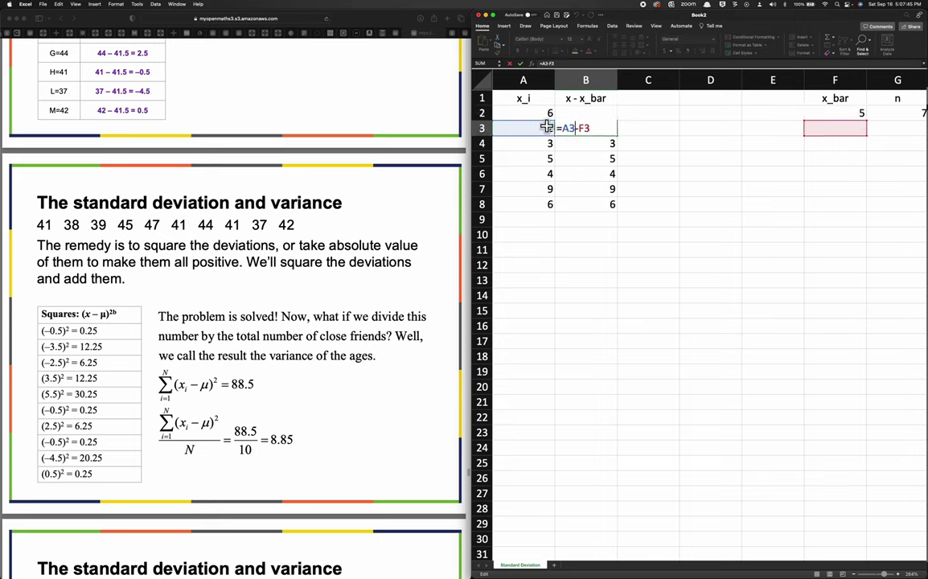
Step: Make the mean reference in B2 absolute, giving =A2-$F$2, and fill the formula down through cell B8
click(605, 118)
double_click(595, 118)
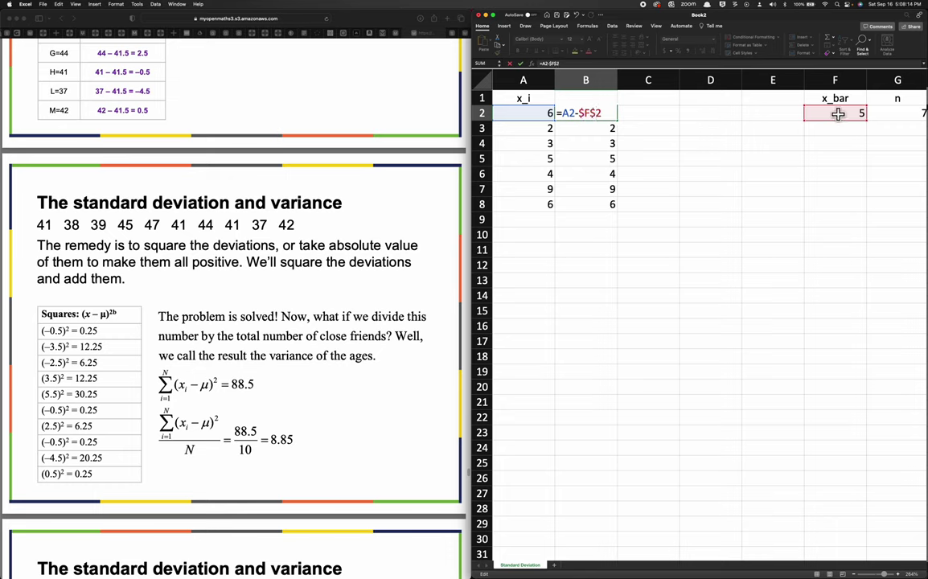
key(Return)
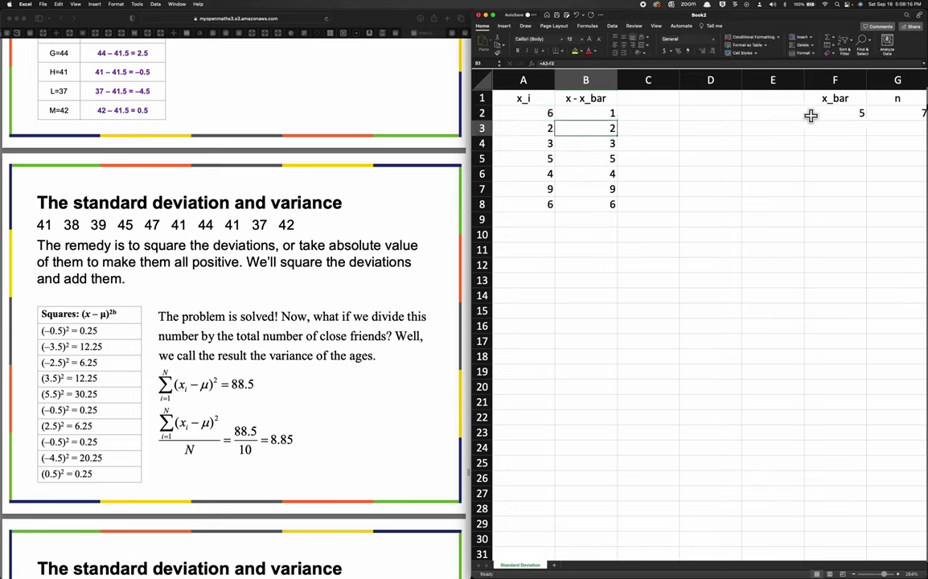
click(571, 113)
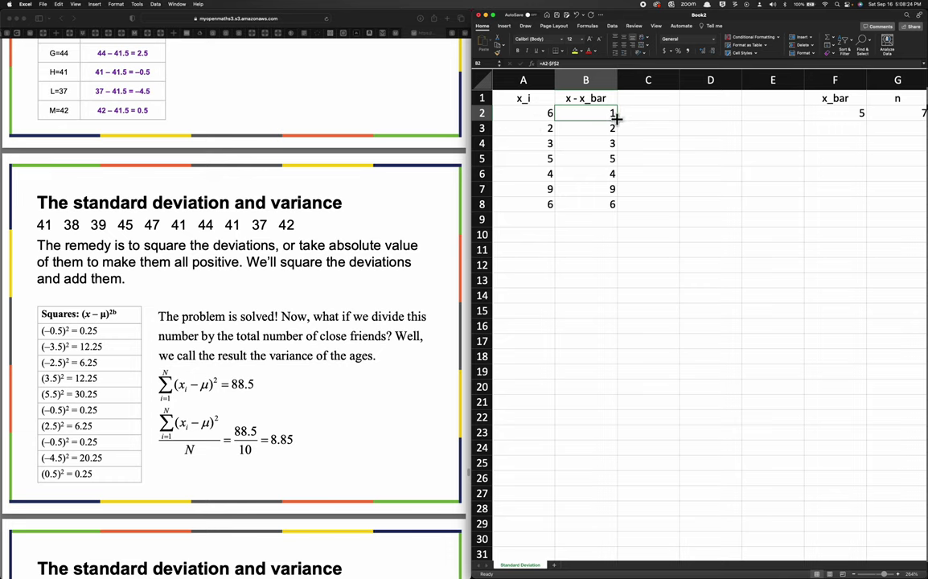
drag(617, 120, 614, 204)
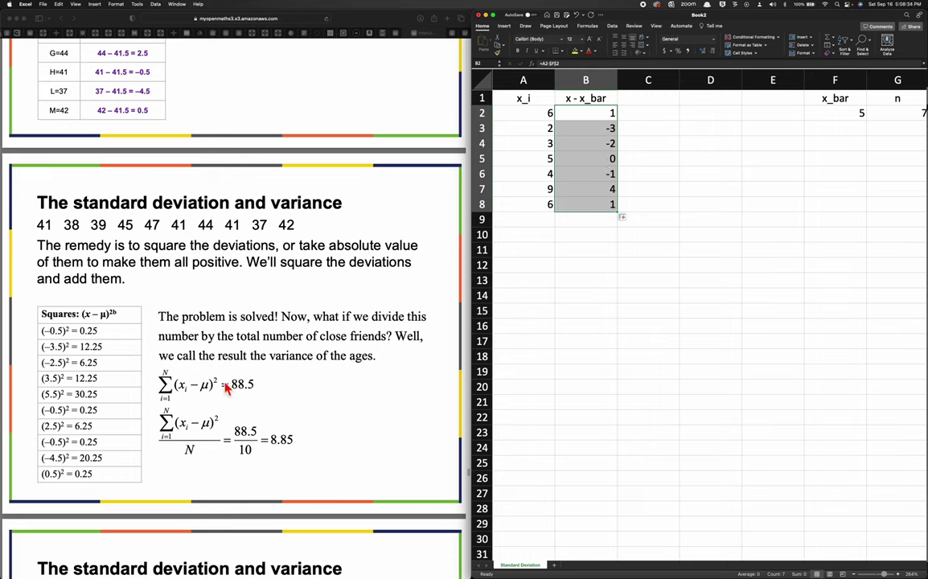
Step: Enter the column header (x - x_bar)^2 in cell C1, reusing the header text from B1
click(644, 100)
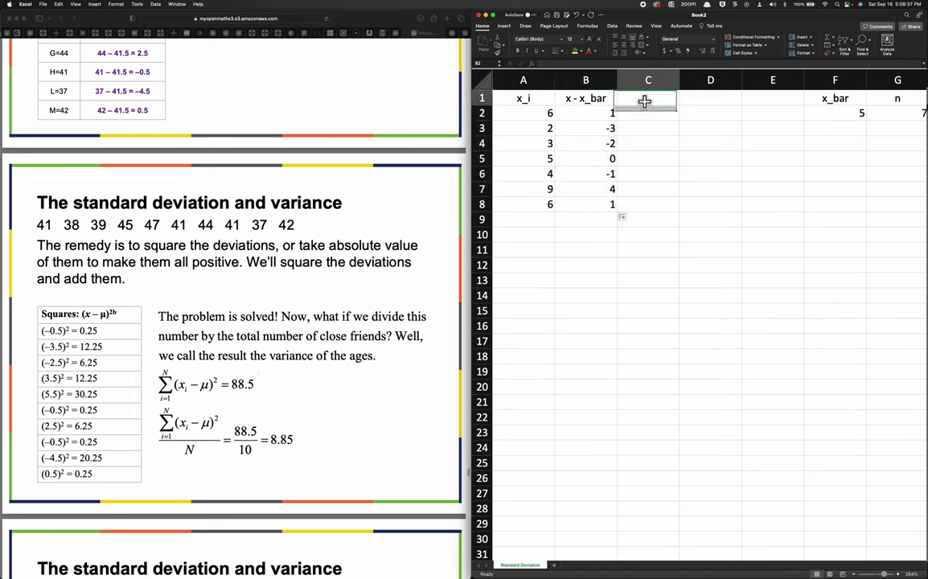
click(594, 98)
double_click(569, 101)
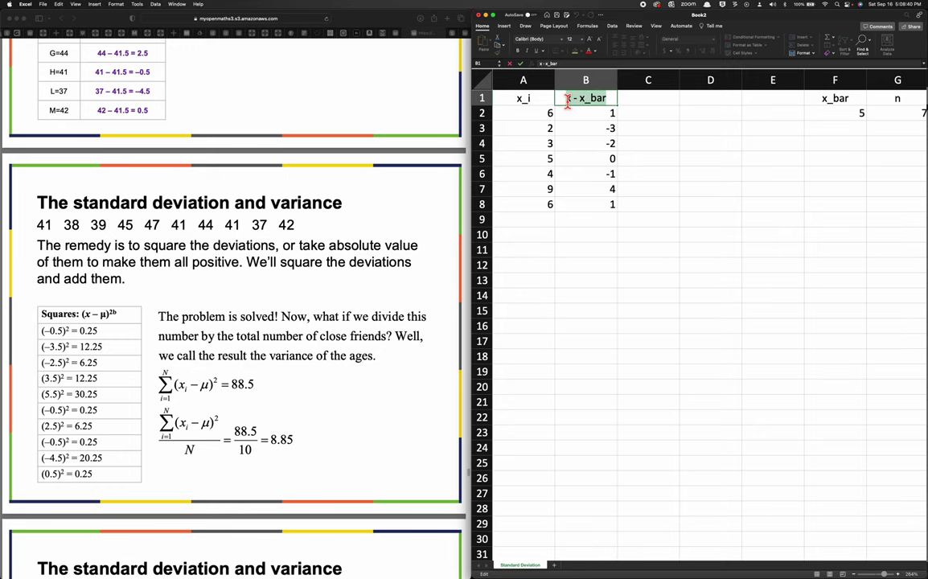
click(654, 97)
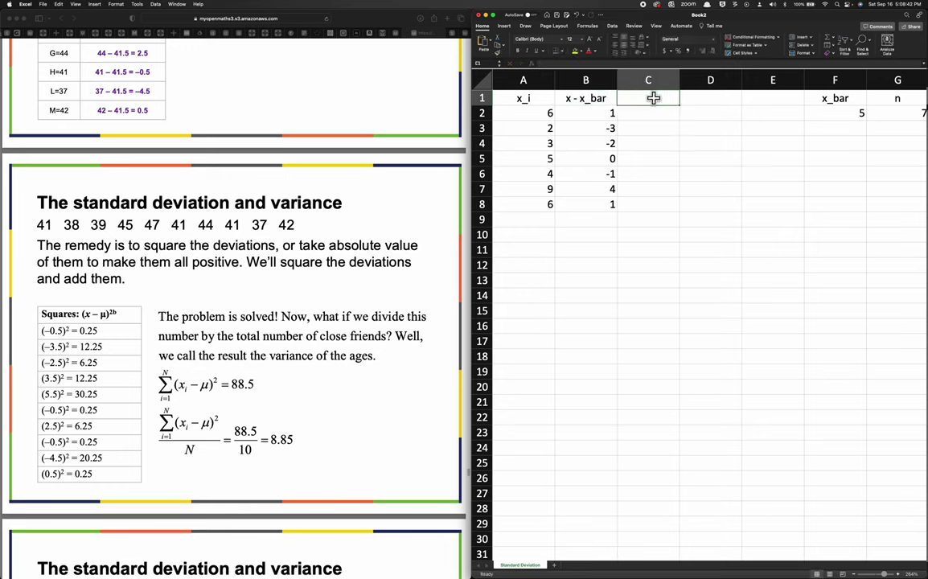
text((x - x_bar)
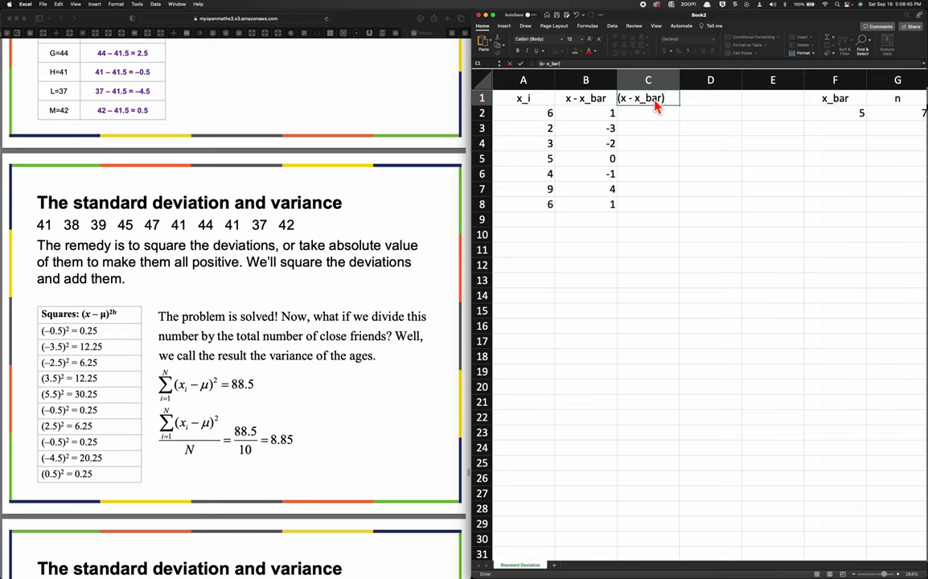
text()^2)
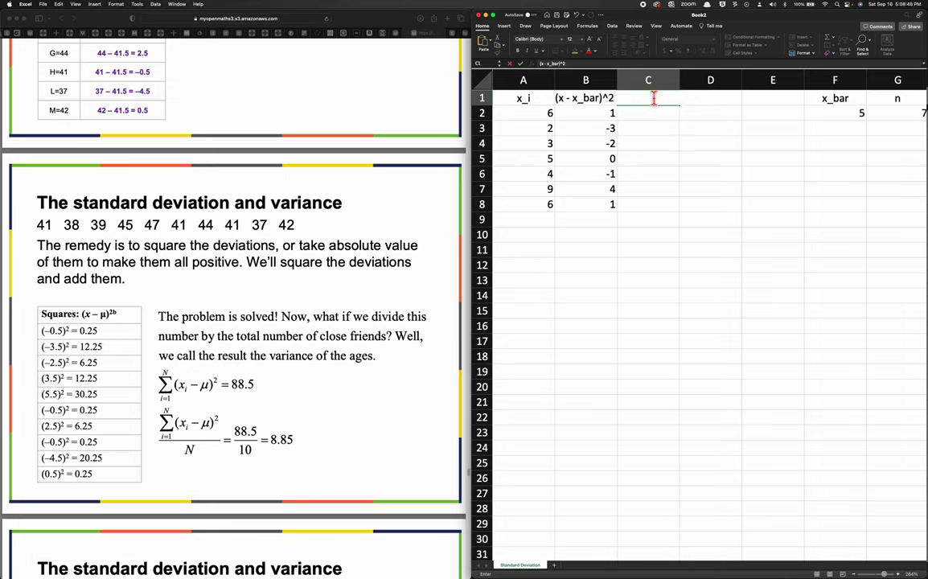
key(Return)
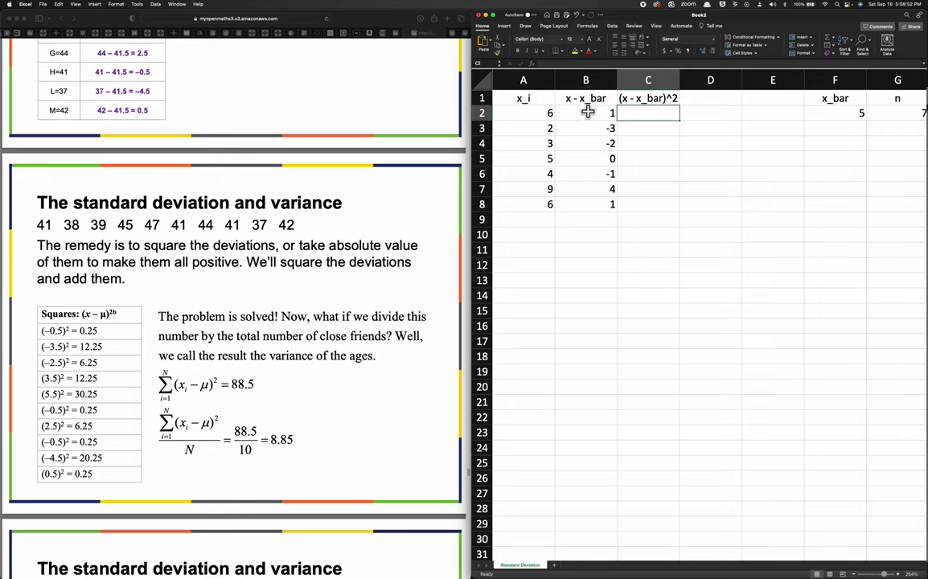
Step: Enter the formula =B2^2 in cell C2 and fill it down through cell C8
text(=)
click(568, 111)
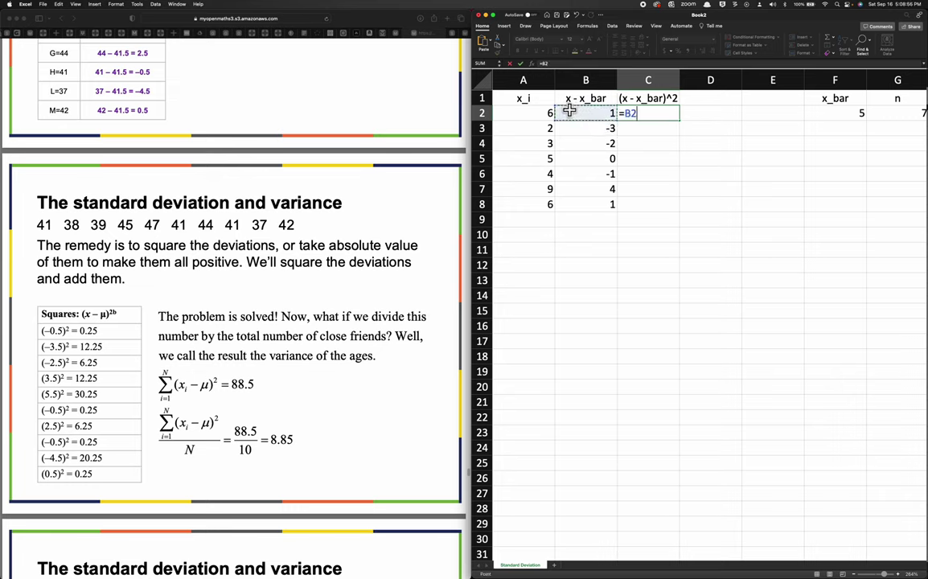
text(^)
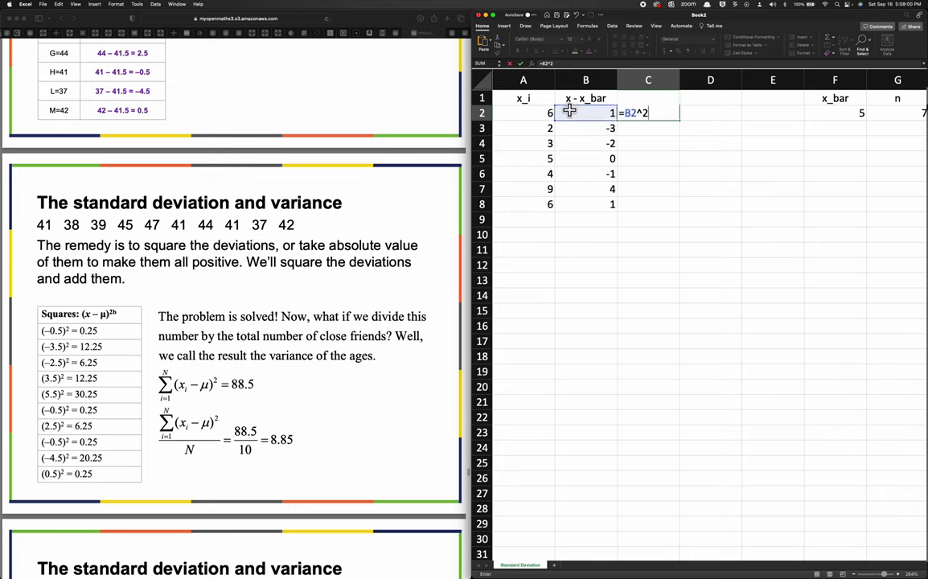
text(2)
key(Return)
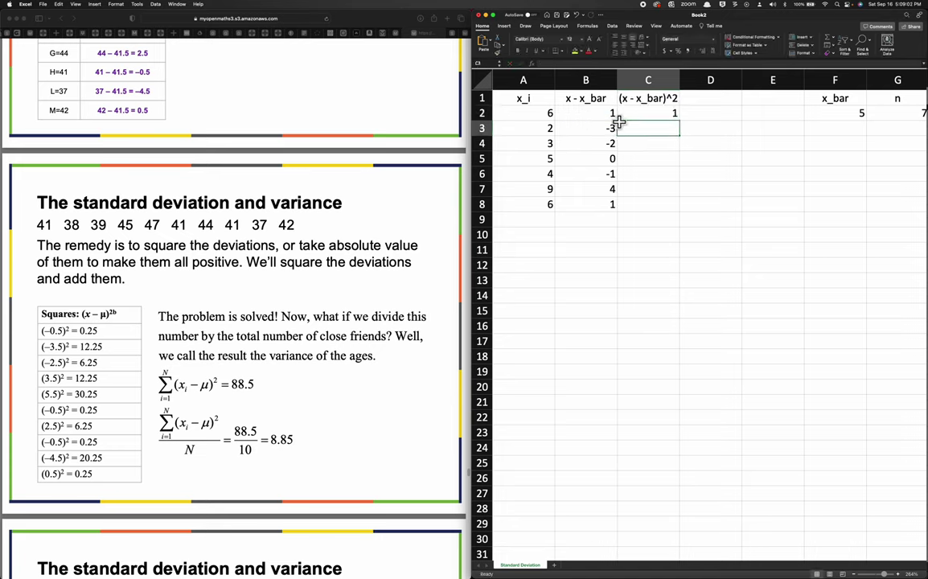
click(647, 114)
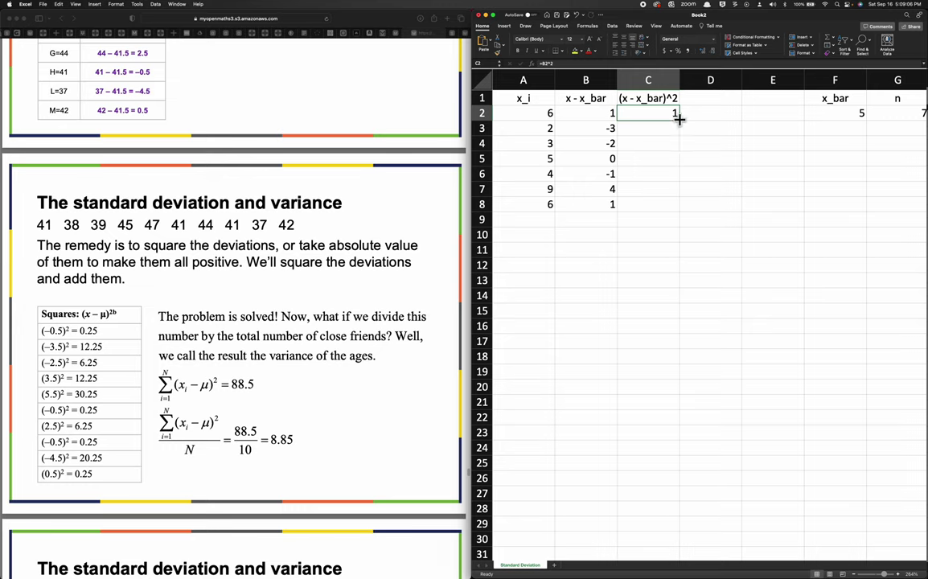
drag(679, 119, 674, 207)
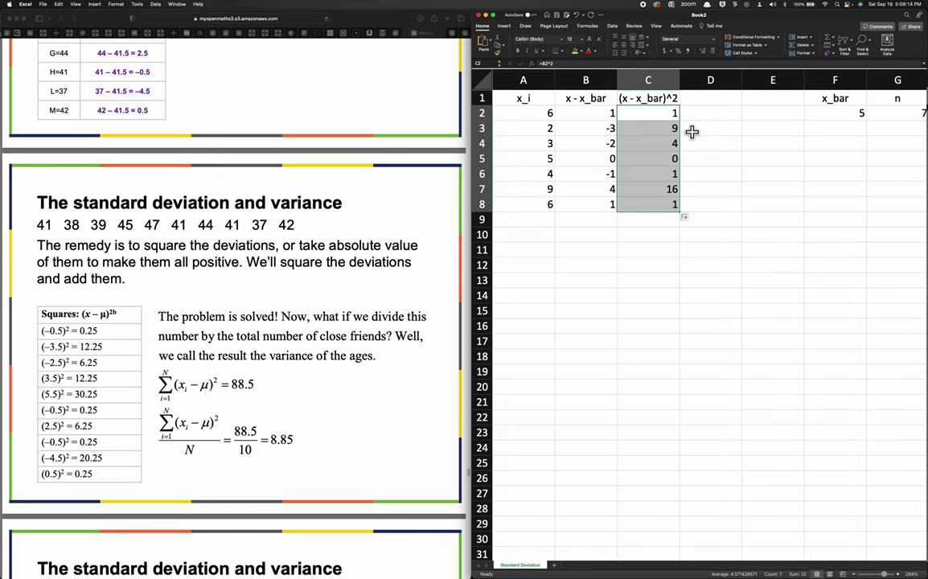
Step: Delete the two empty columns D and E so the x_bar and n columns sit beside the squared deviations
click(709, 99)
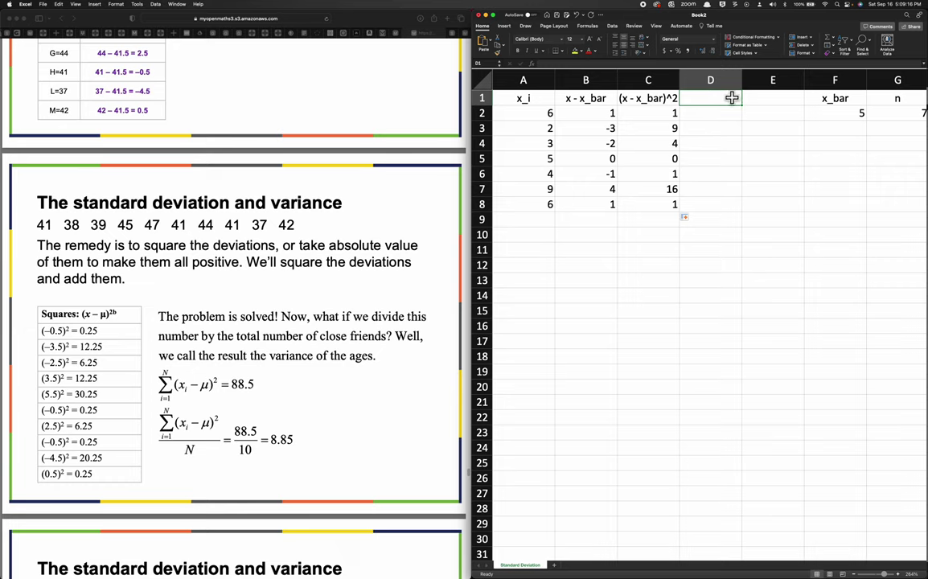
drag(711, 81, 759, 82)
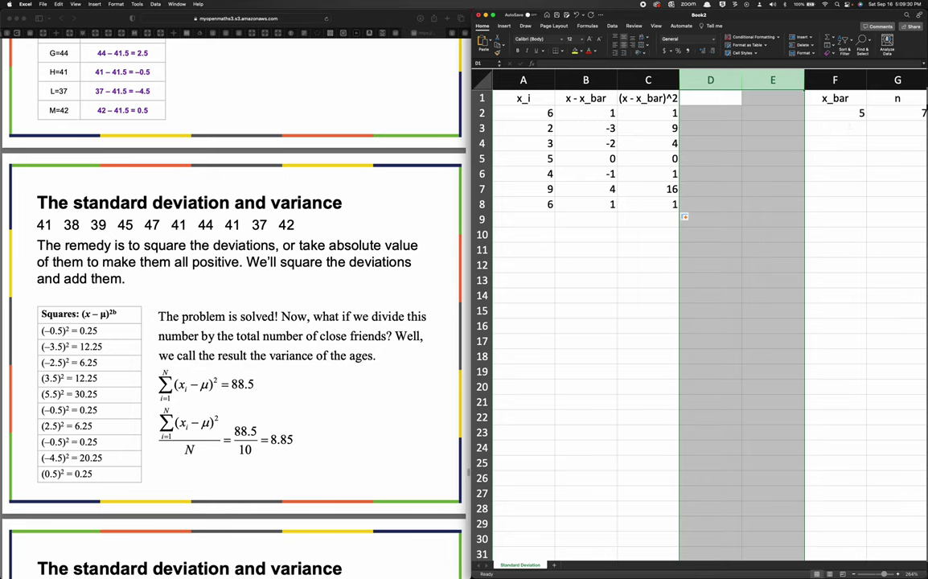
click(692, 123)
click(696, 79)
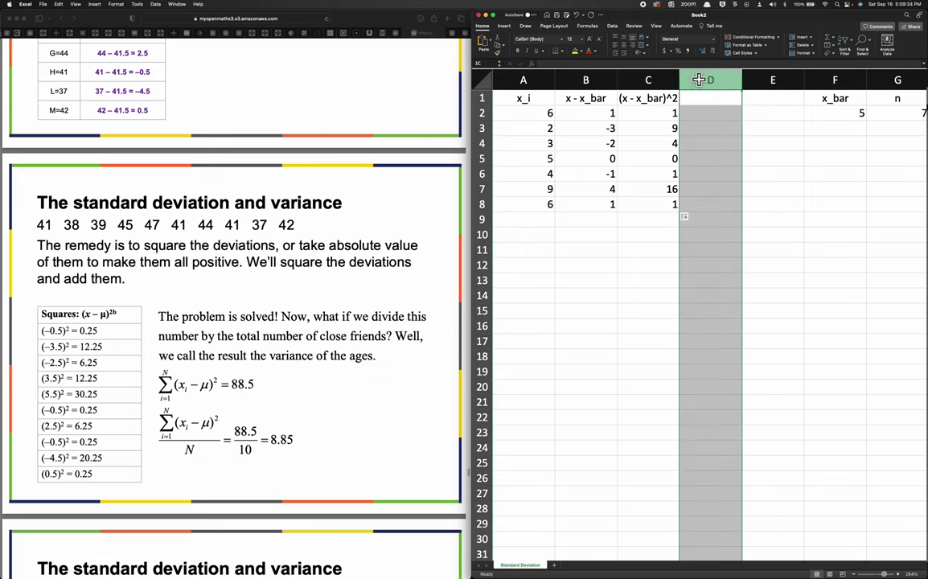
drag(698, 79, 751, 81)
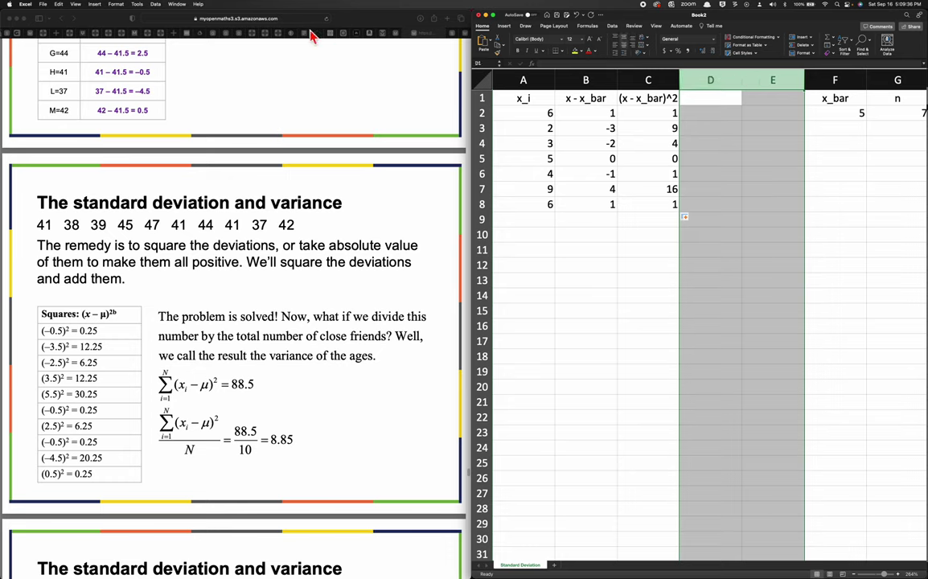
click(59, 5)
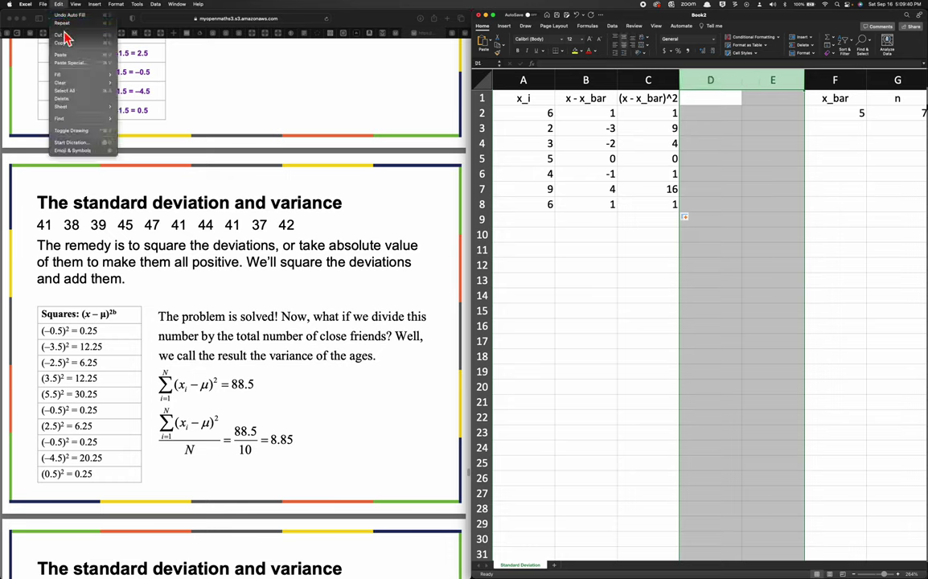
click(66, 99)
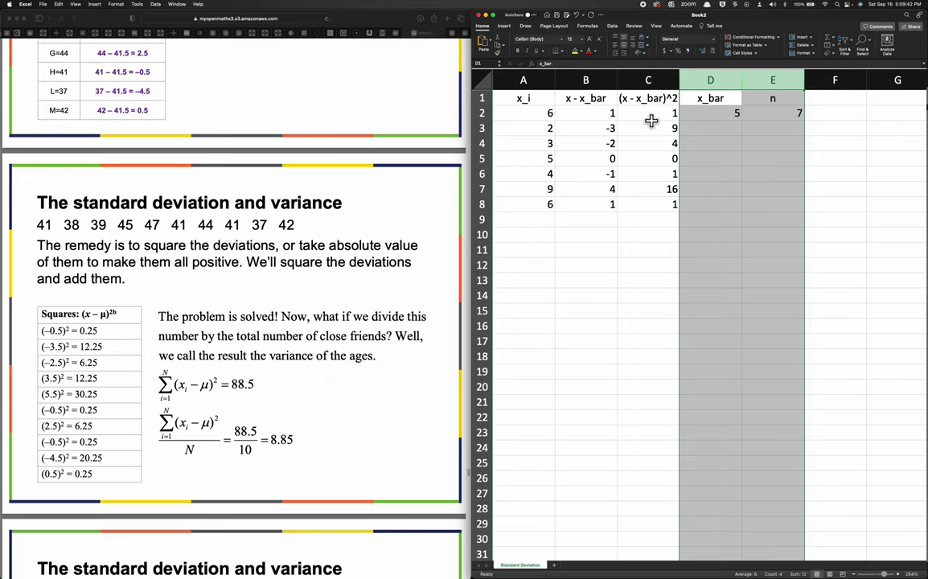
click(711, 126)
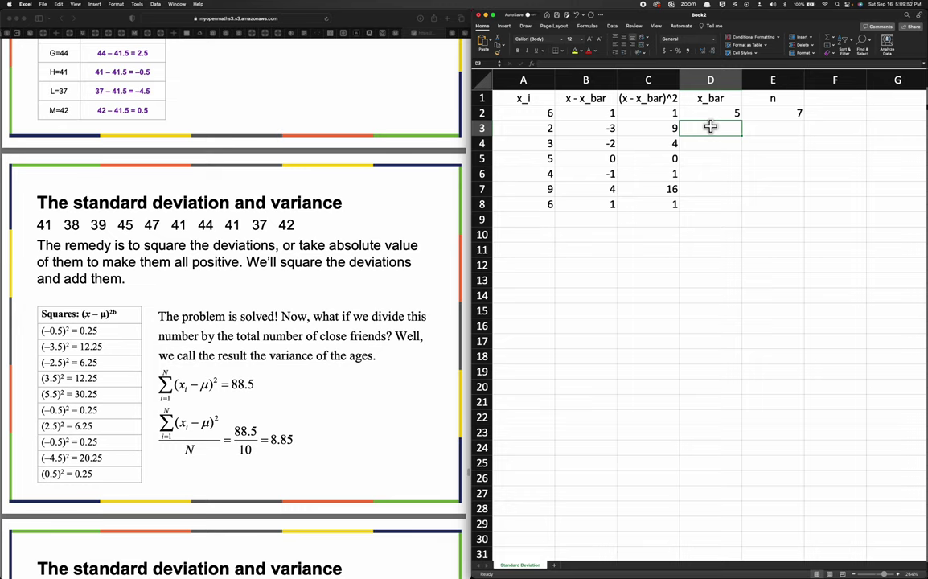
text(Variance)
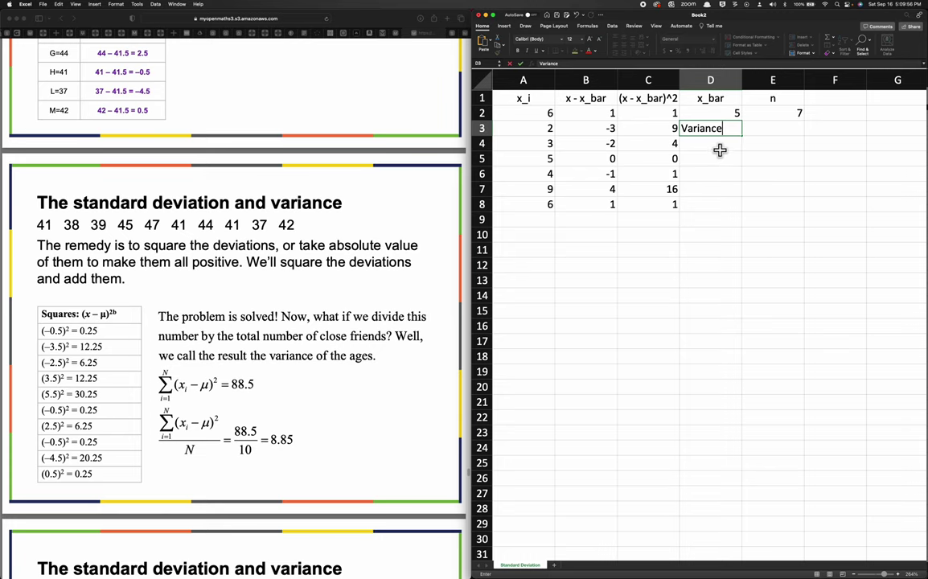
click(755, 131)
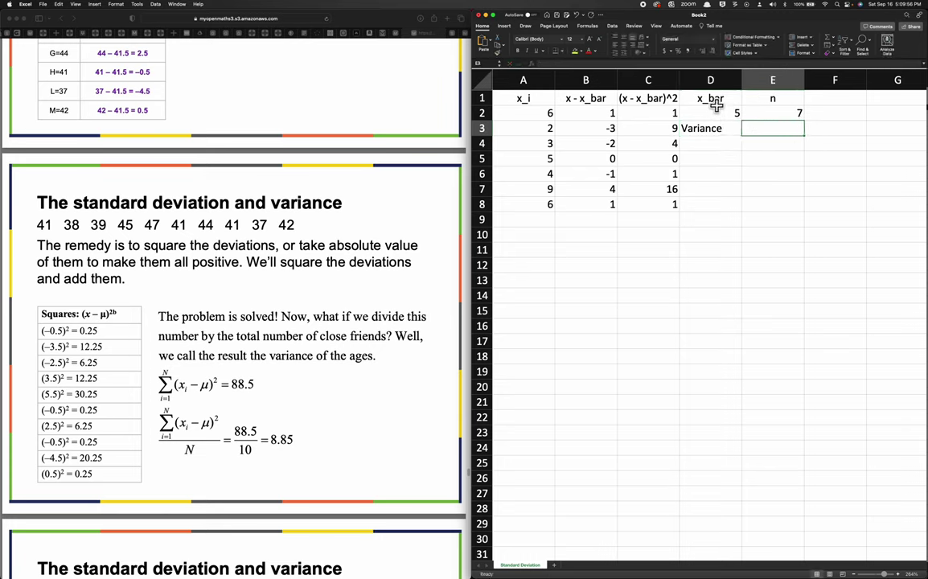
click(715, 129)
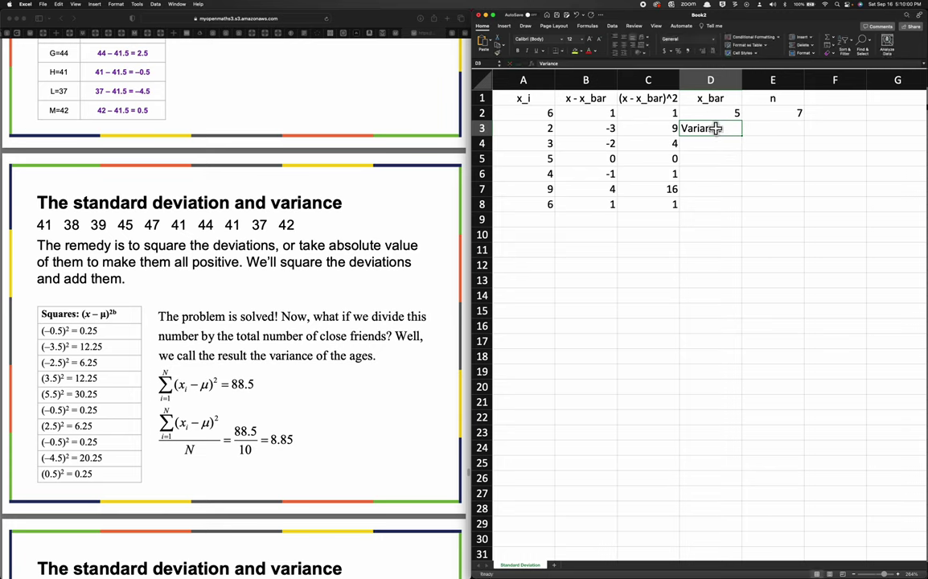
key(Delete)
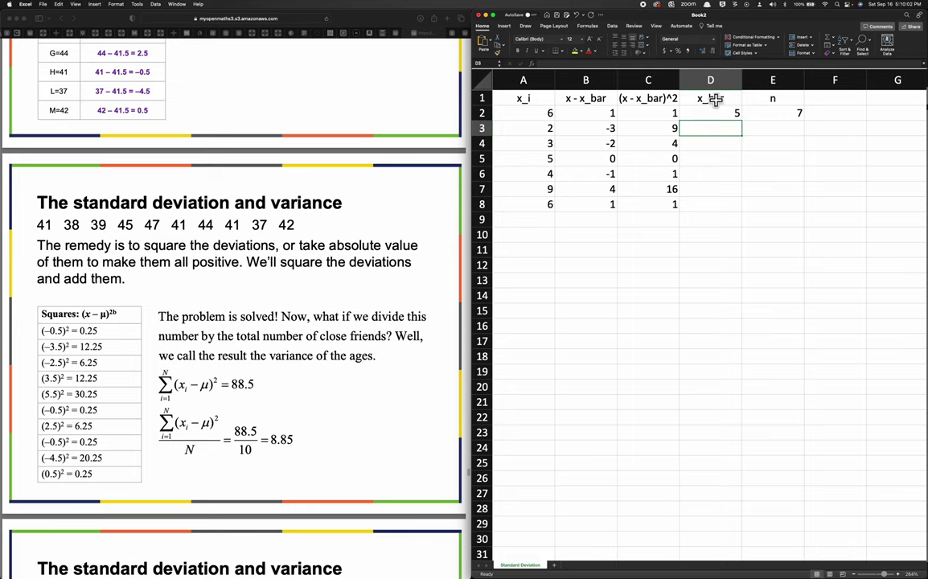
Step: Move the x_bar label and its value to cells D3:D4, and the n label and its value to D1:D2
drag(715, 96, 709, 112)
click(713, 131)
click(709, 96)
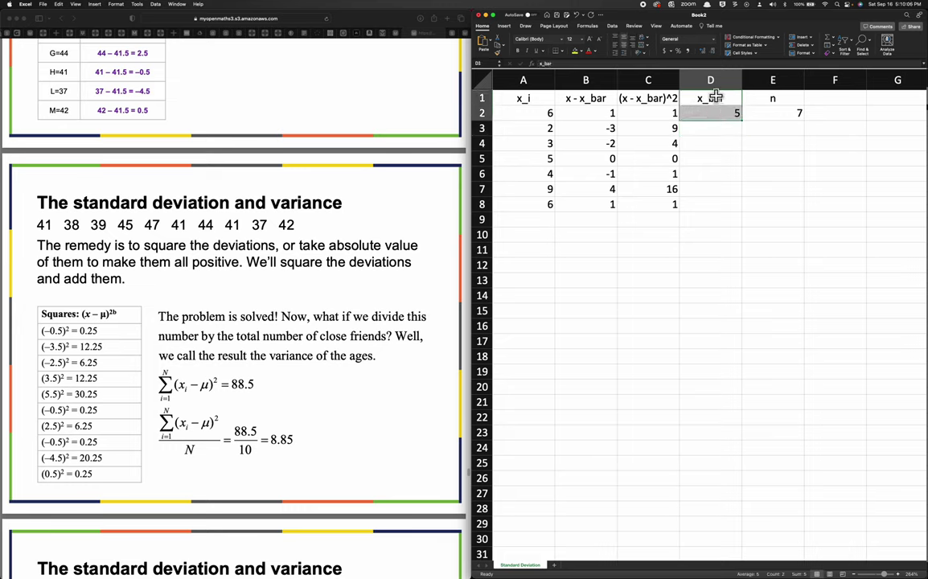
click(709, 147)
click(715, 98)
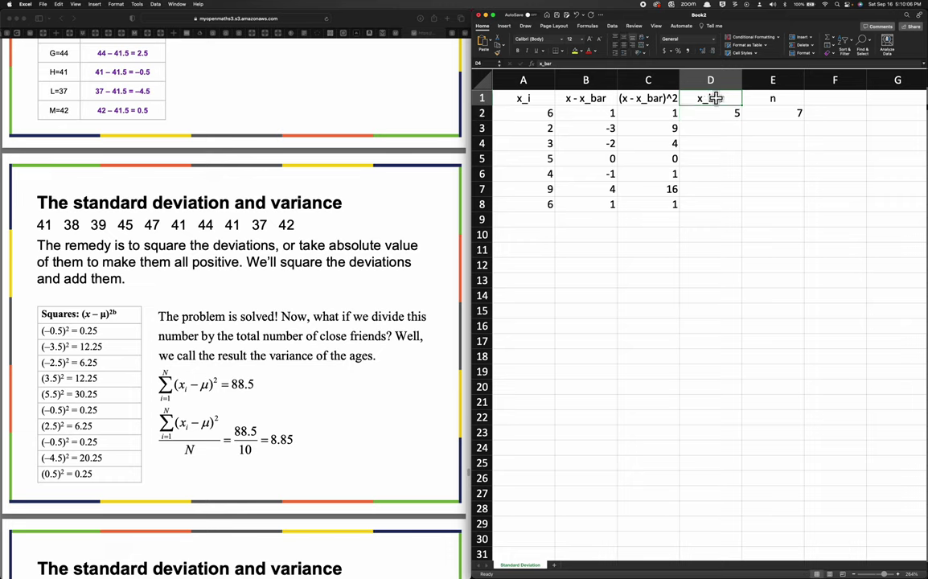
drag(715, 98, 715, 111)
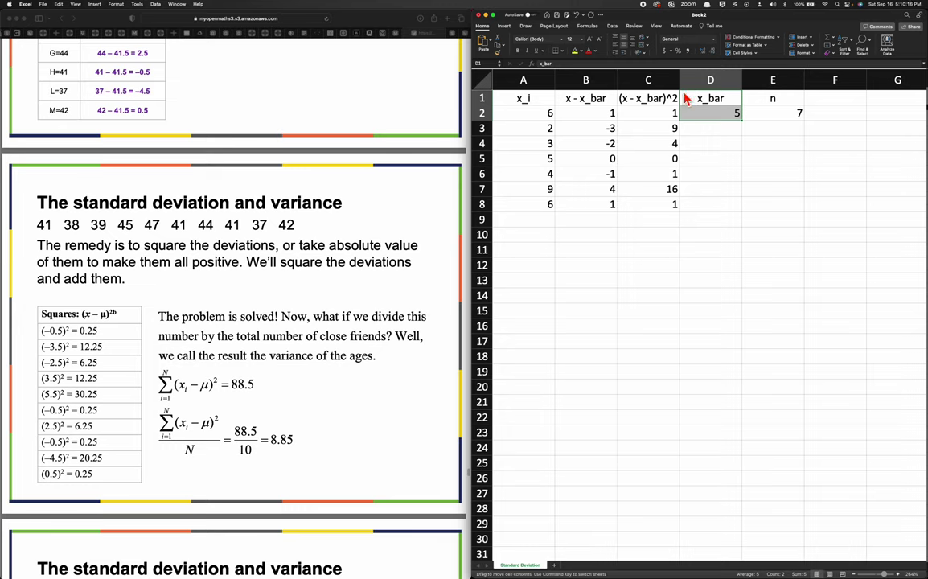
drag(689, 101, 690, 132)
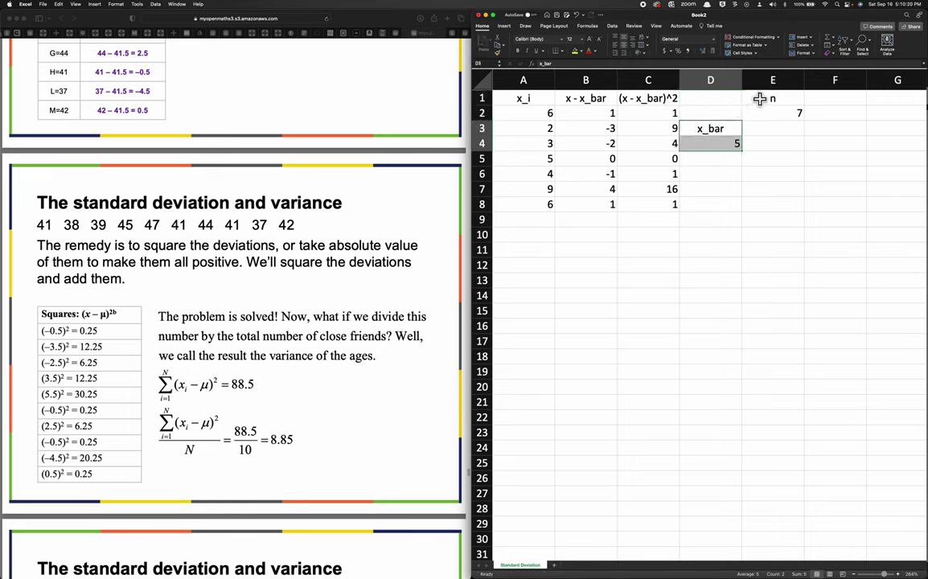
drag(759, 98, 771, 113)
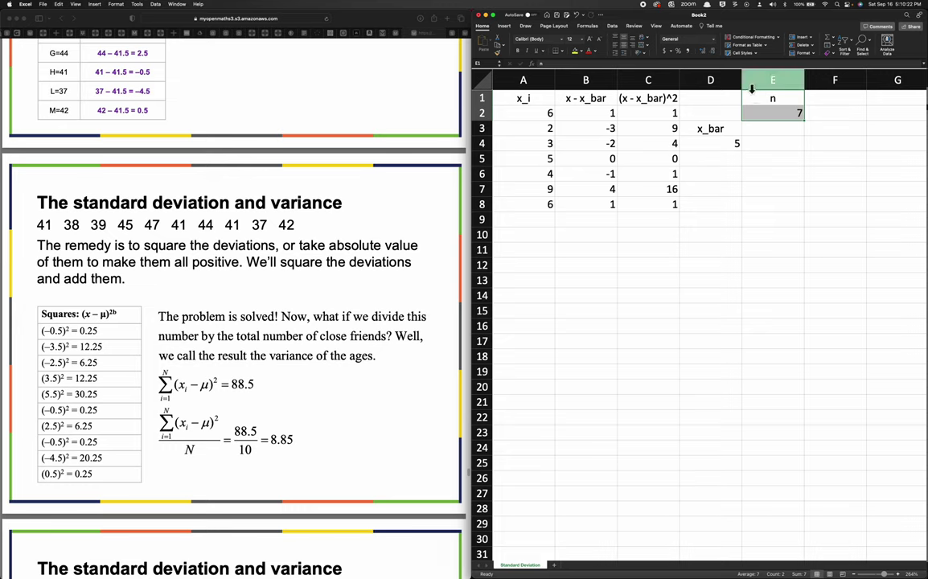
drag(751, 90, 726, 99)
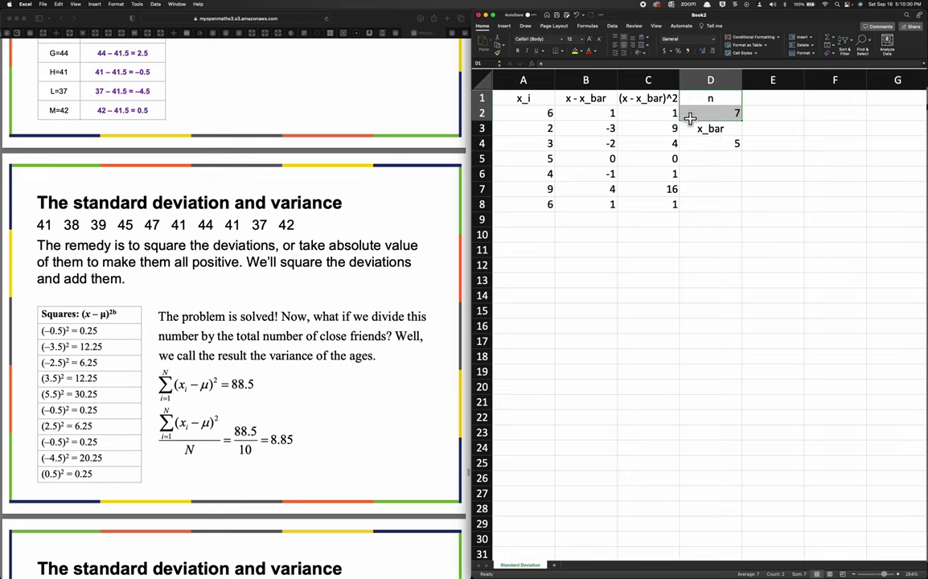
Step: Check the cell references in B2's deviation formula, and enter the label Variance in cell D5
double_click(588, 113)
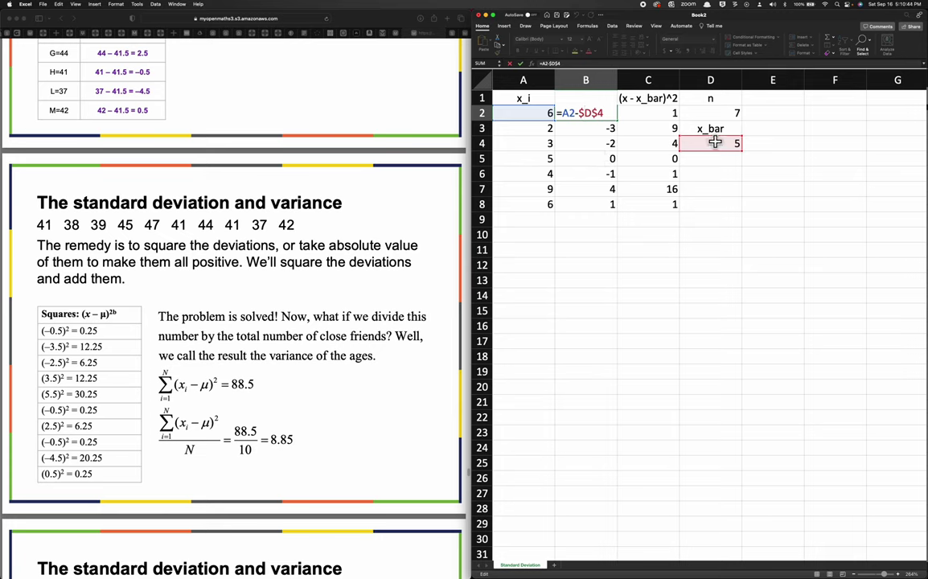
key(Escape)
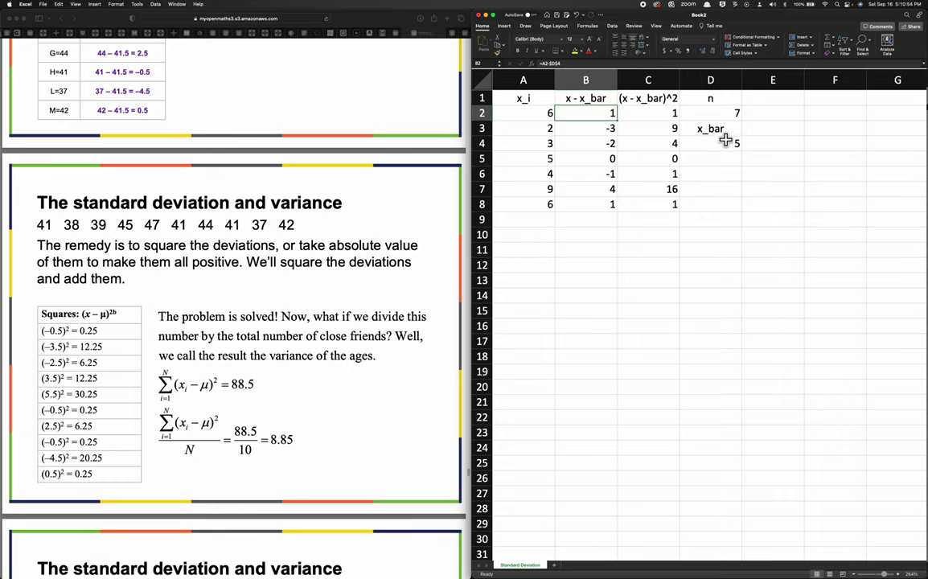
click(717, 159)
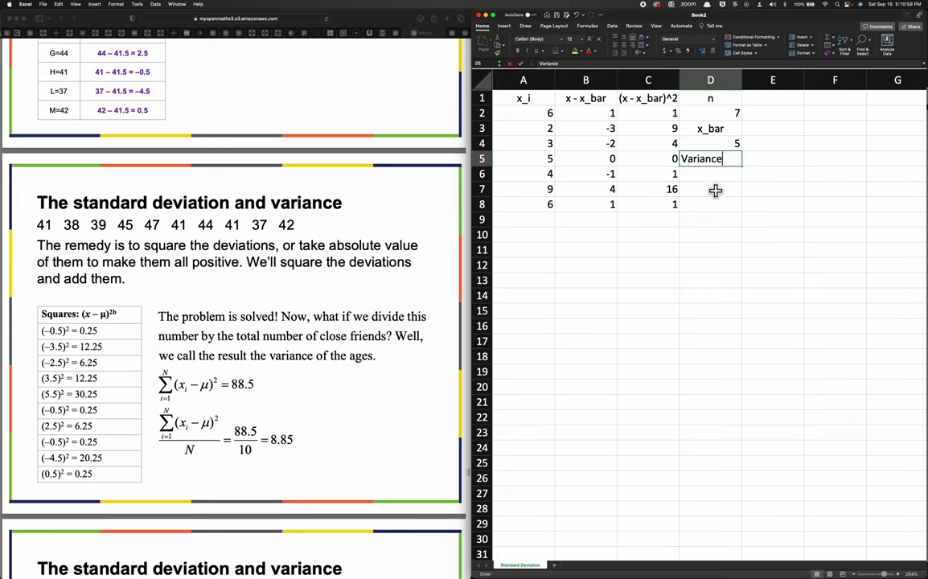
key(Return)
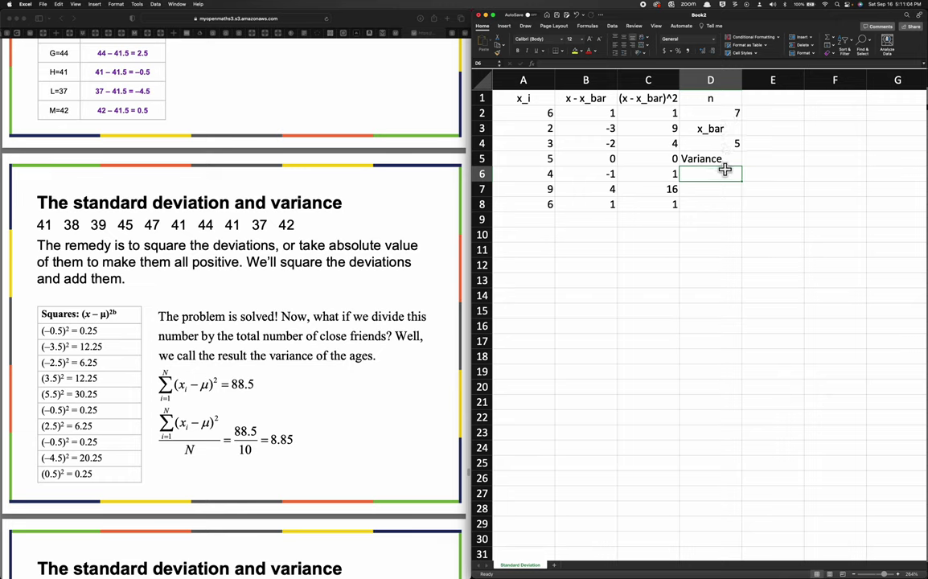
Step: Insert an empty column before column D and narrow it to a thin divider strip
click(711, 81)
right_click(710, 79)
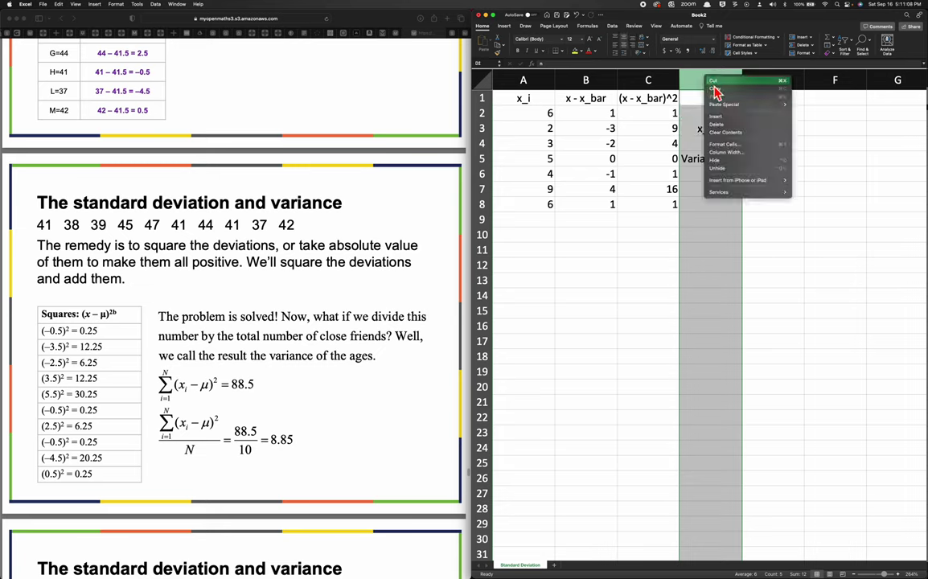
mouse_move(732, 183)
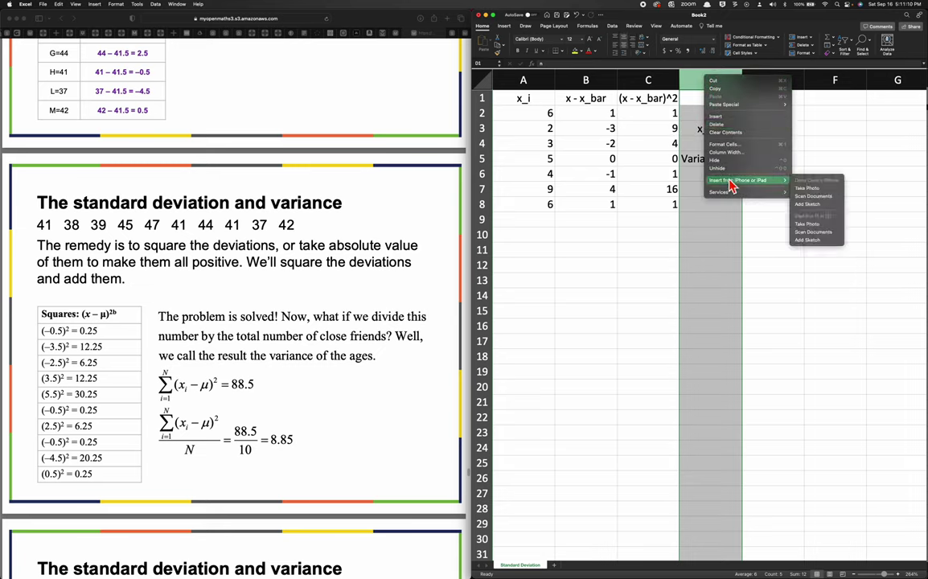
click(690, 79)
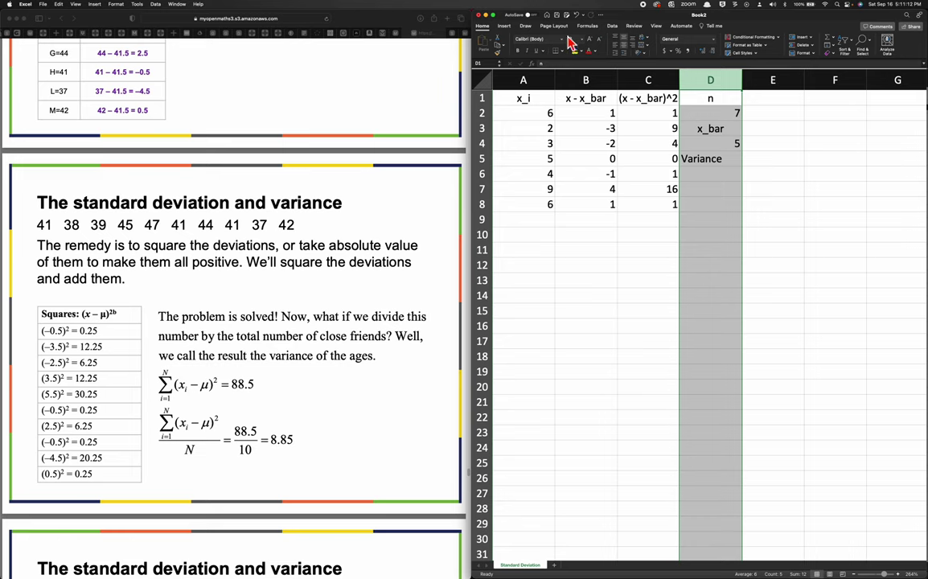
click(94, 5)
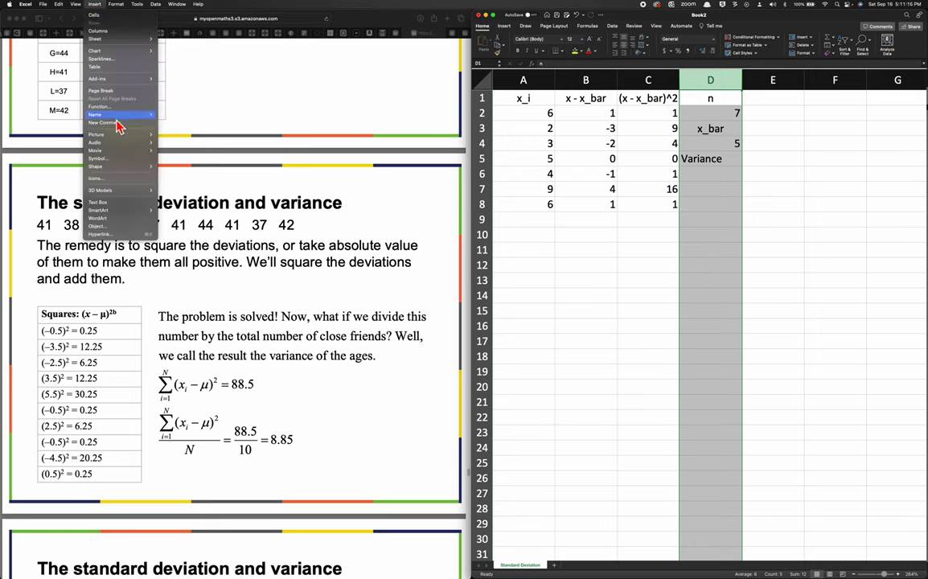
click(119, 42)
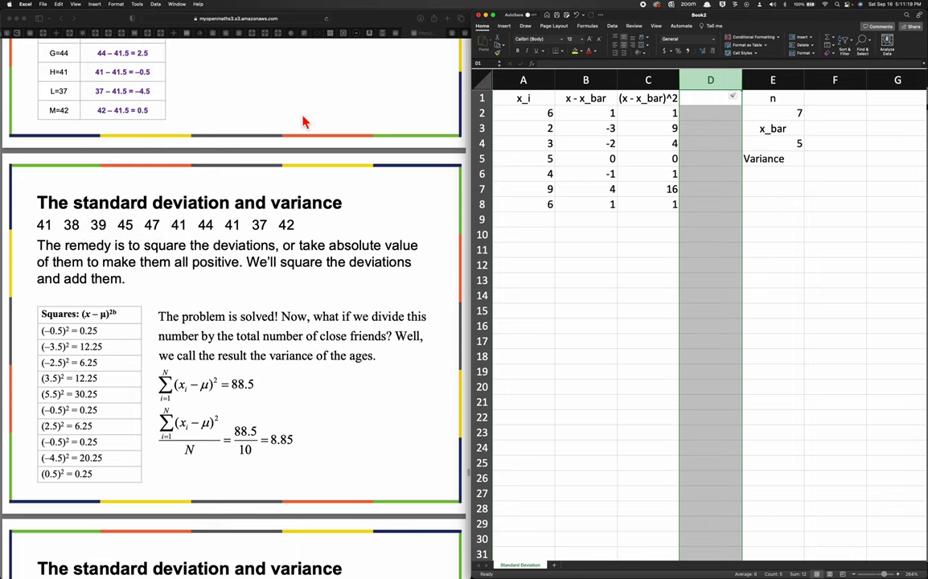
click(702, 110)
drag(741, 80, 684, 80)
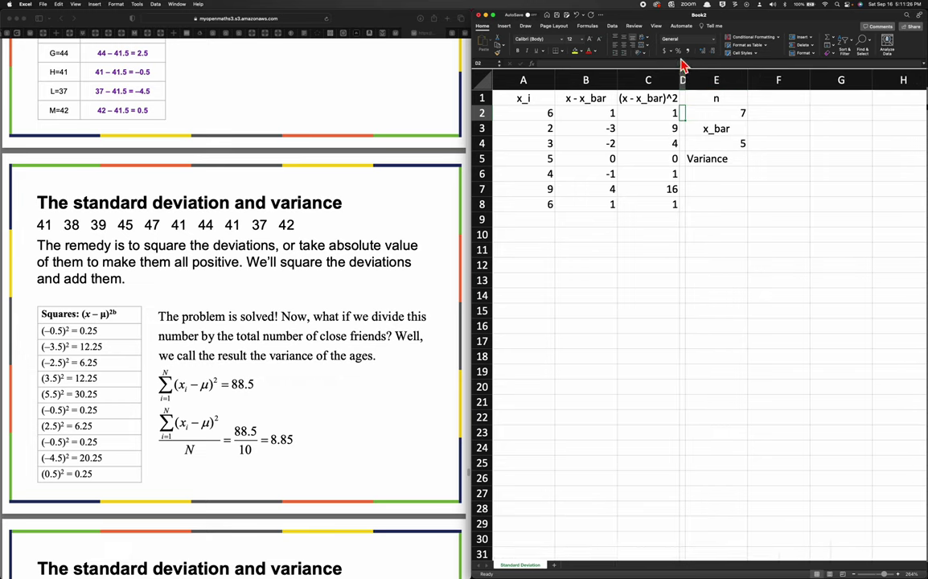
Step: Fill the entire narrow column D with black as a separator between the data and the summary values
click(582, 52)
click(587, 87)
click(682, 80)
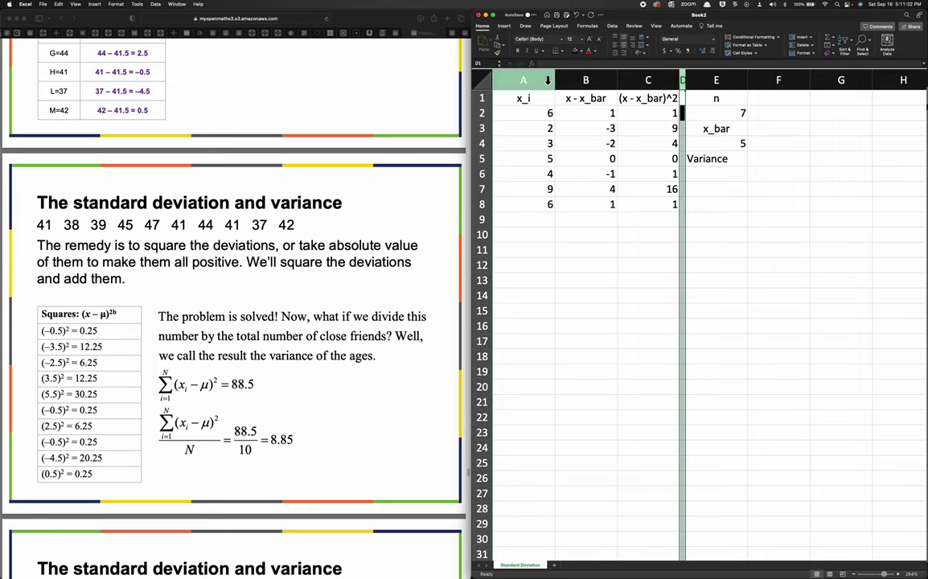
click(585, 51)
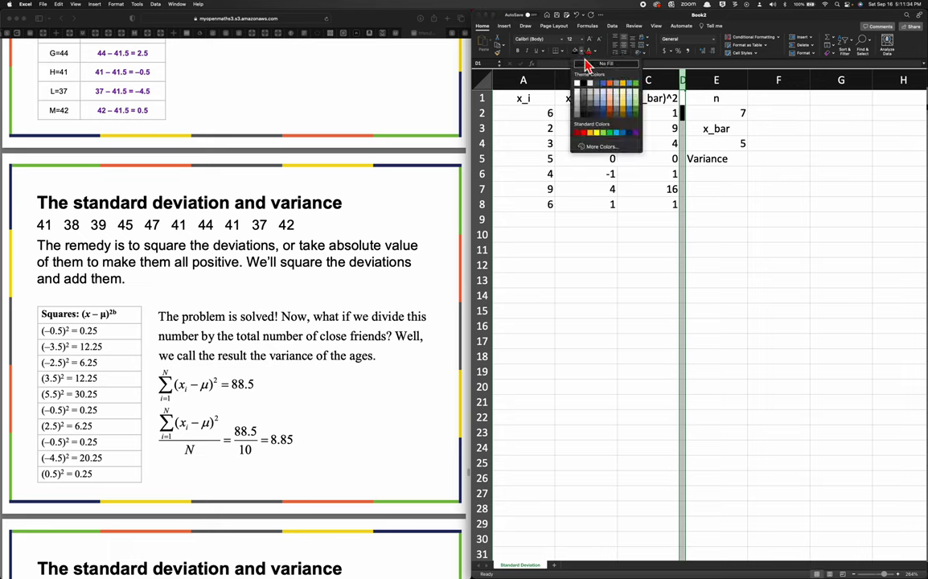
click(587, 87)
click(722, 202)
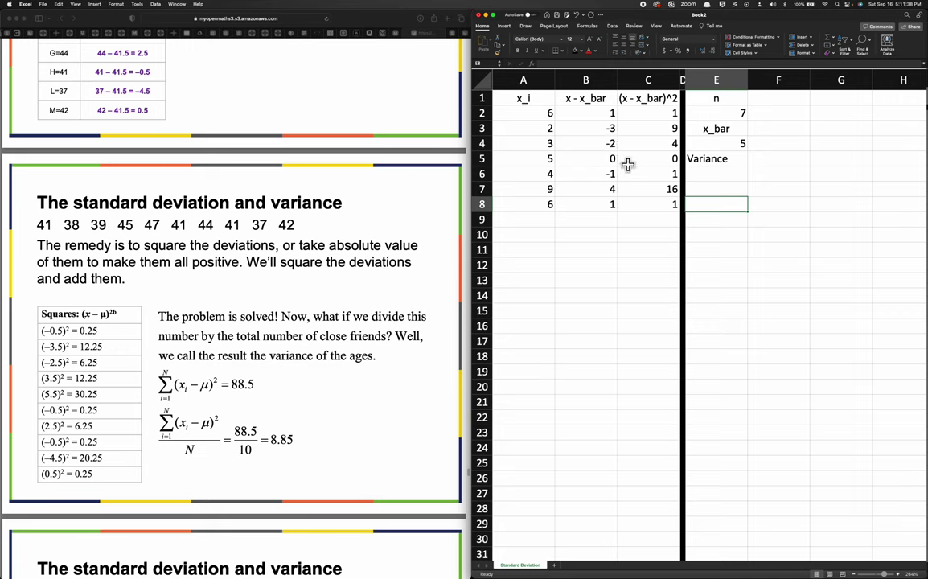
Step: Enter the formula =sum(C2:C8) in cell E6 under the Variance label to total the squared deviations
click(700, 175)
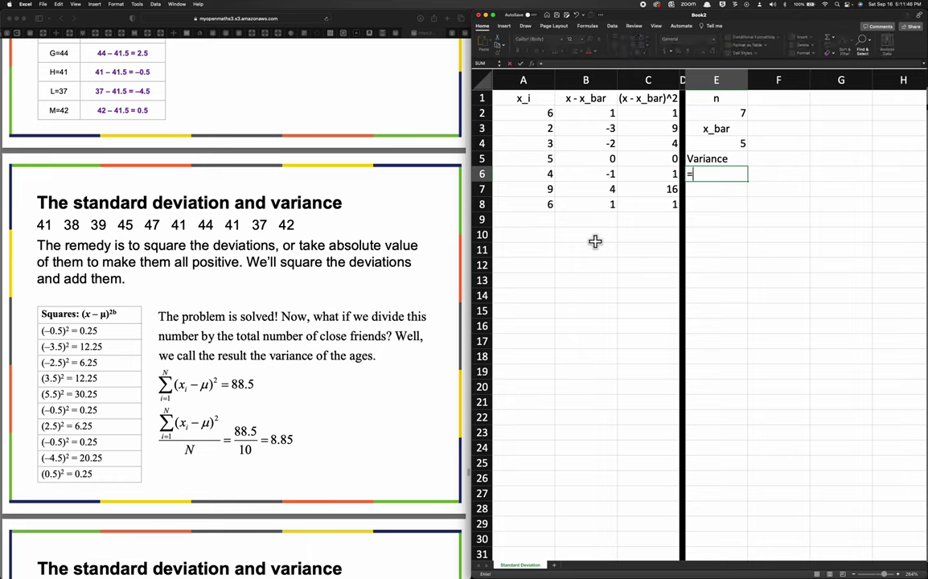
text(=)
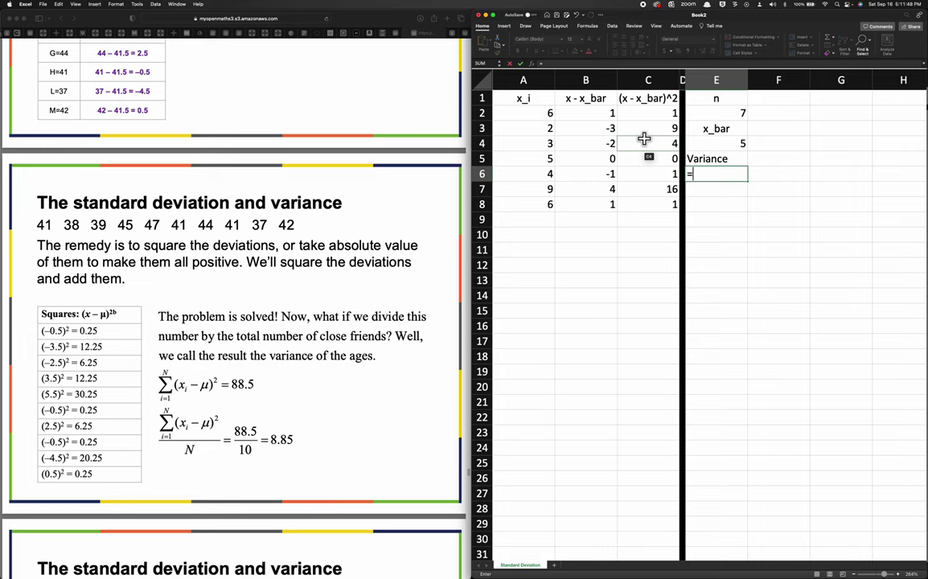
text(sum()
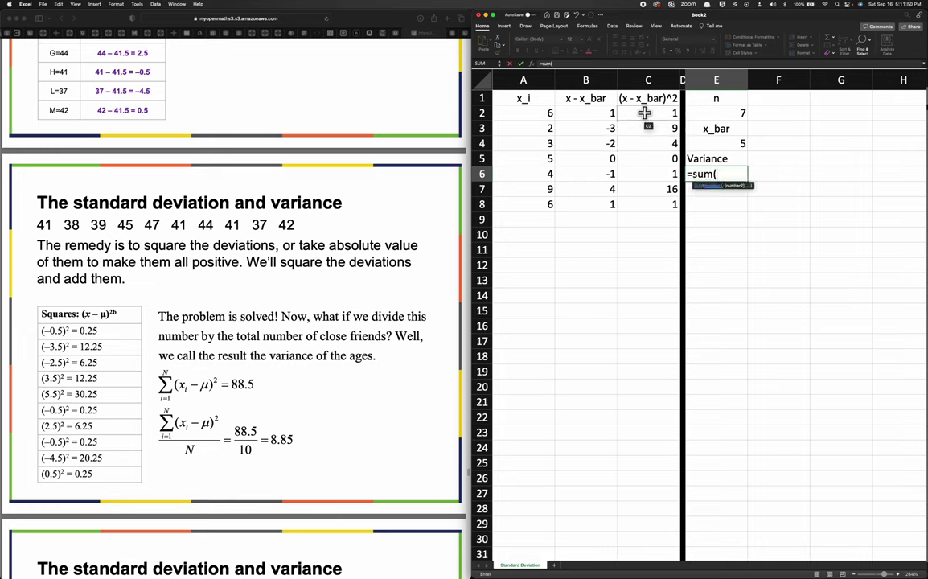
drag(644, 114, 643, 199)
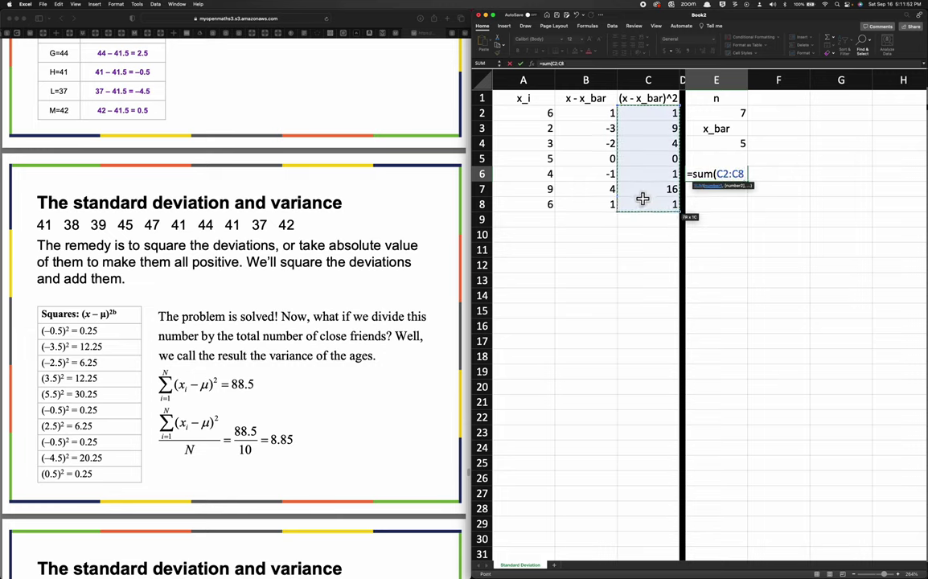
text())
key(Return)
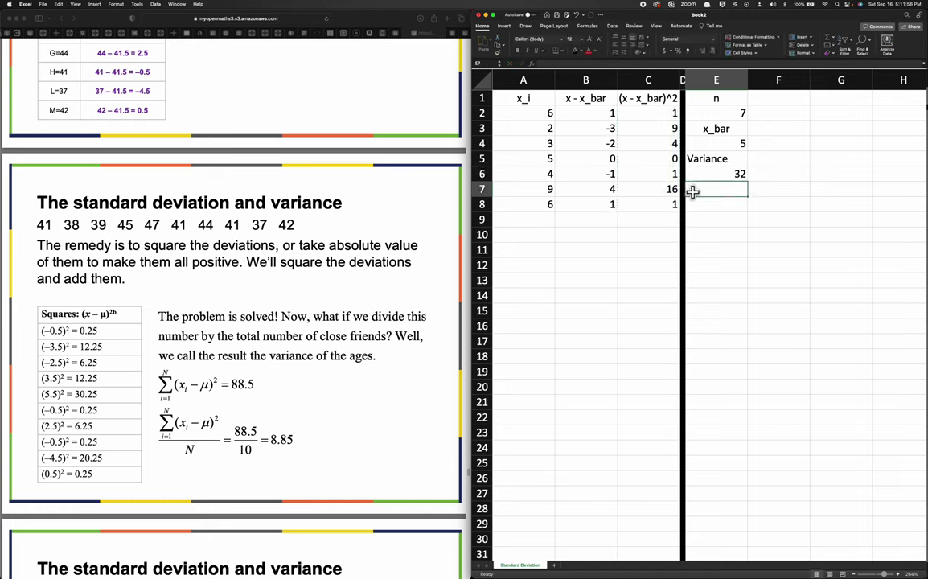
Step: Enter the label Std Dev in cell E7 and the formula =sqrt(E6) in cell E8 below it
text(Std Dev)
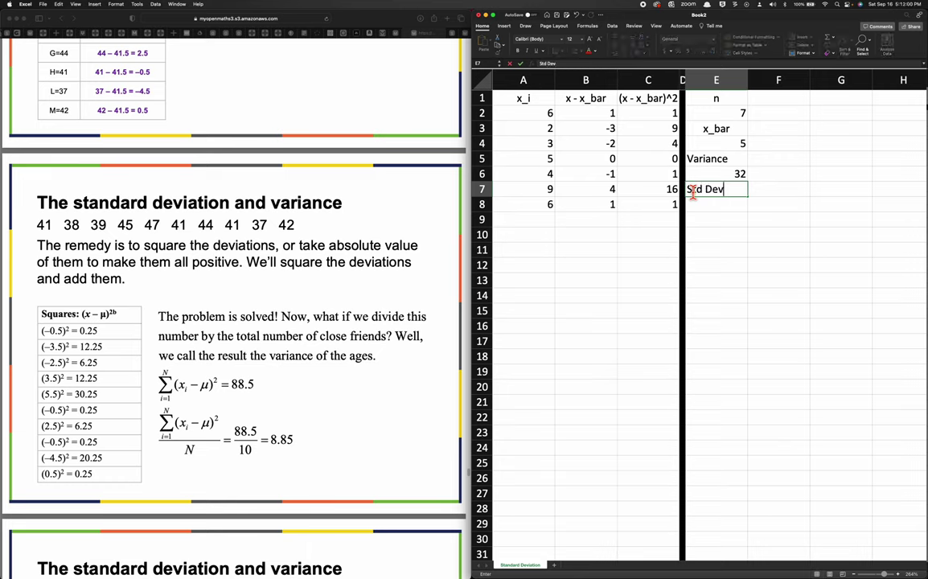
key(Return)
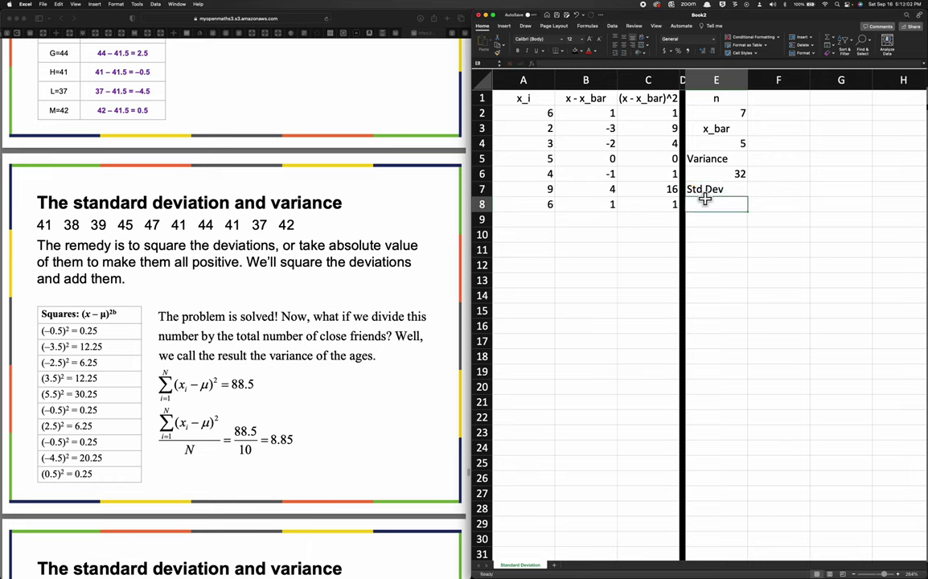
text(=)
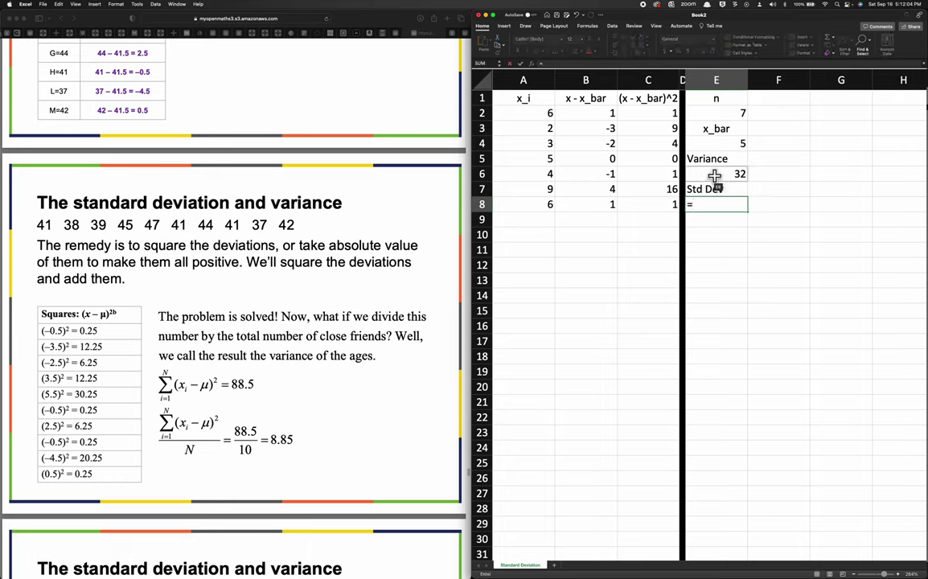
click(715, 174)
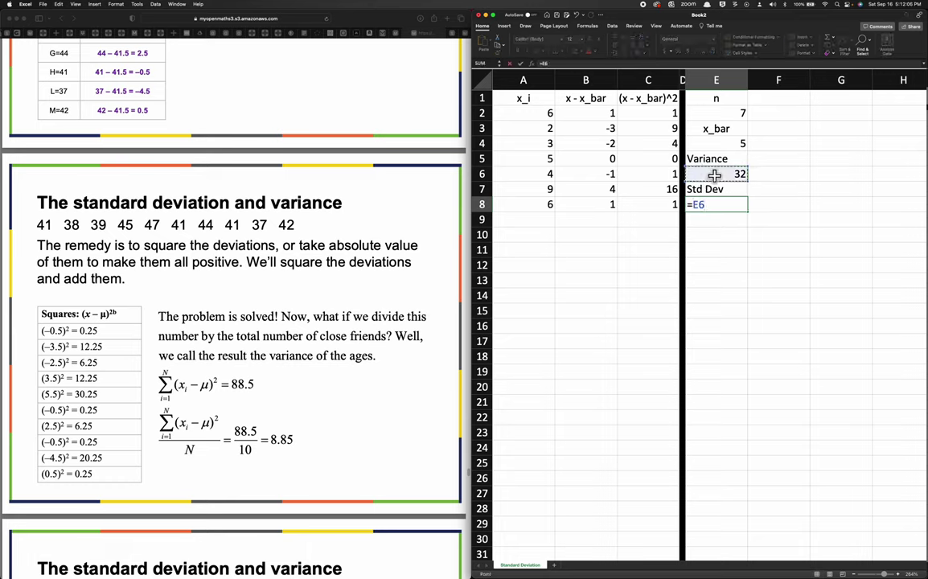
key(BackSpace)
key(BackSpace)
text(sqrt)
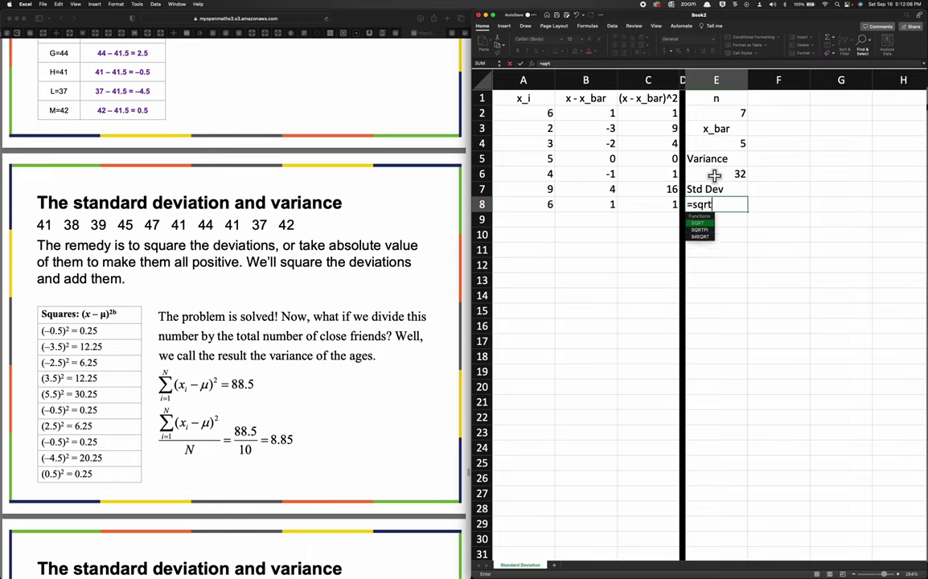
text(()
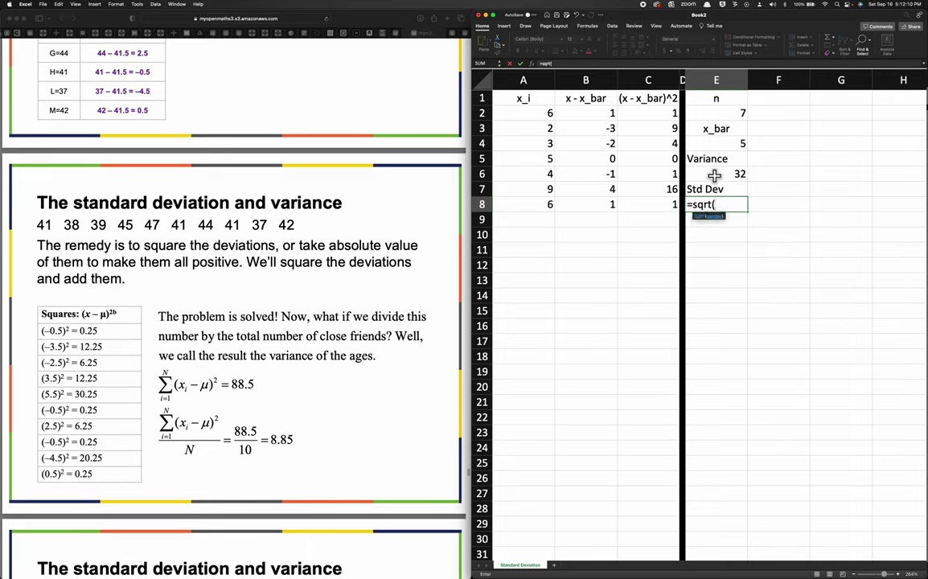
click(716, 175)
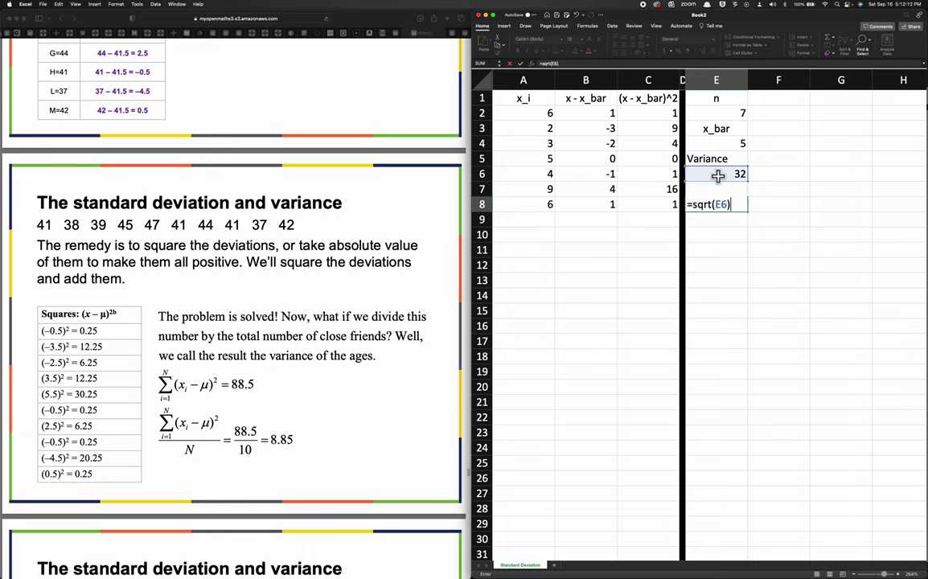
key(Return)
click(716, 203)
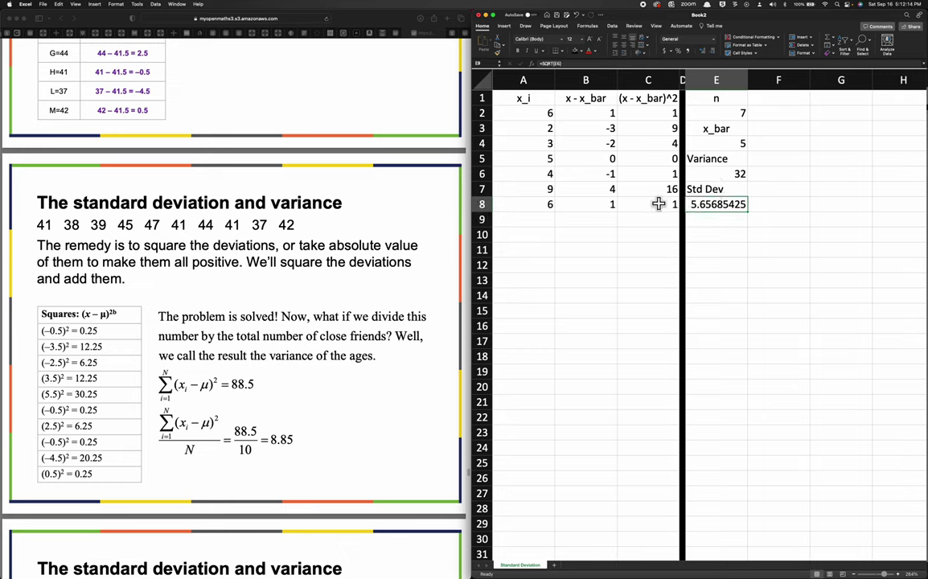
Step: Extend the x_i data in cells A9 to A18 with the values 12, 3, 5, 7, 9, 18, 10, 1, 8 and 1
click(530, 217)
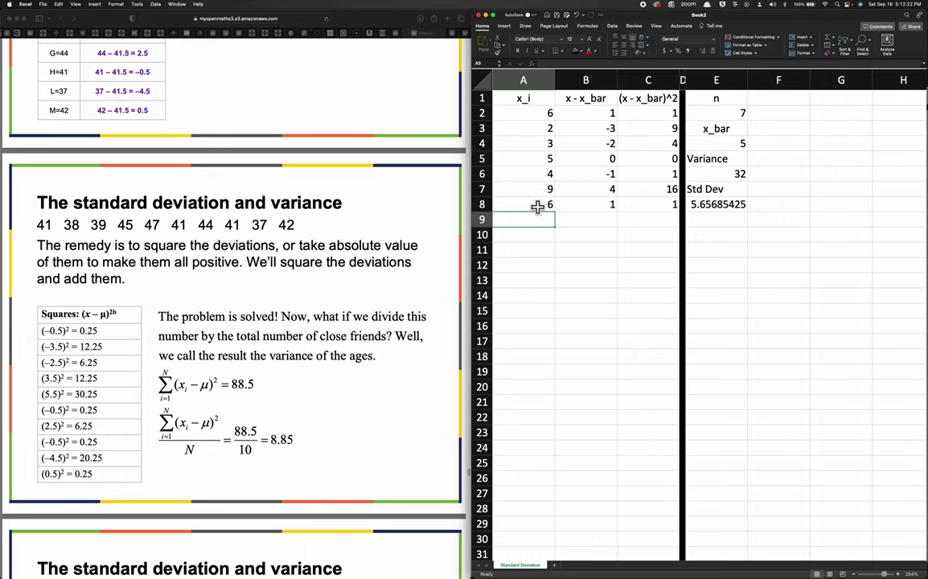
text(12)
key(Return)
text(13)
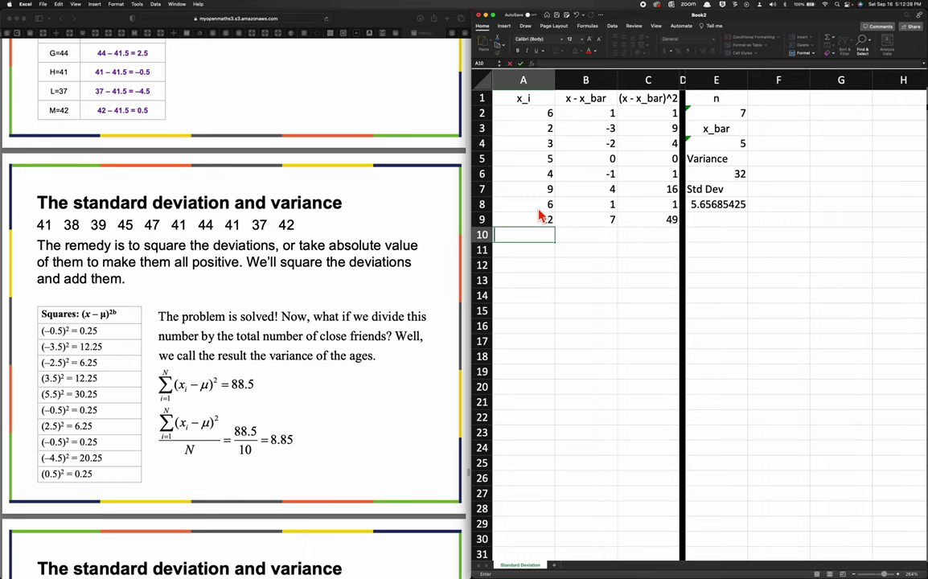
key(Return)
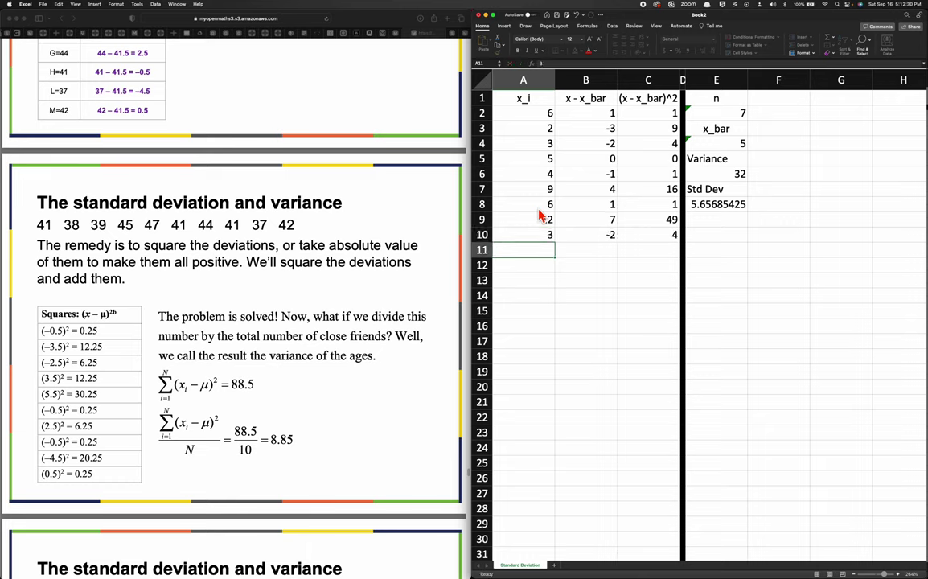
key(Return)
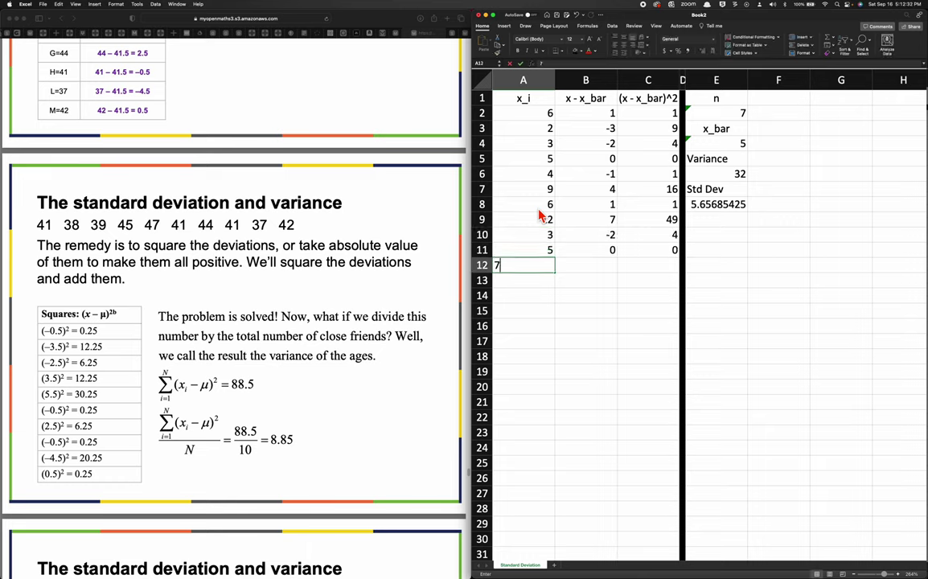
text(7)
key(Return)
text(9)
key(Return)
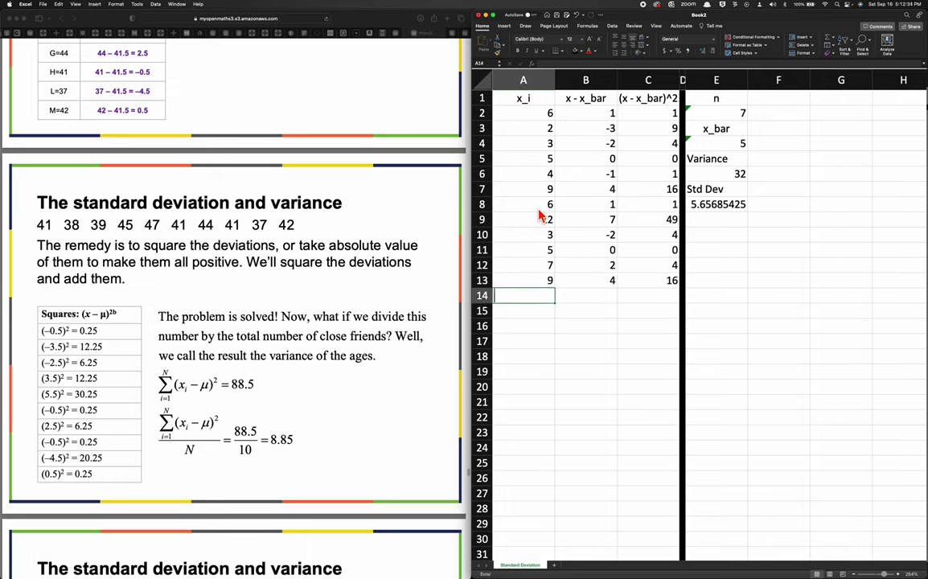
text(18)
key(Return)
text(10)
key(Return)
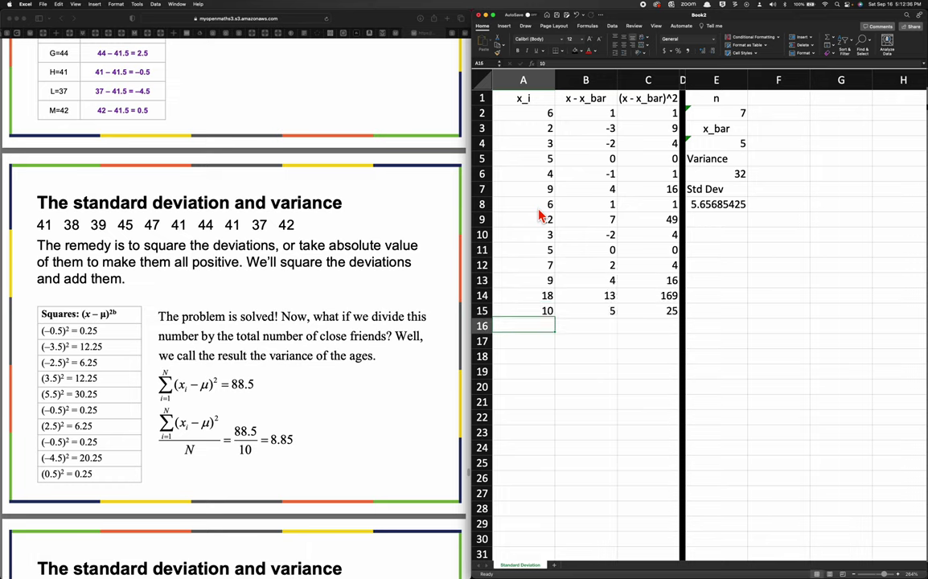
text(1)
key(Return)
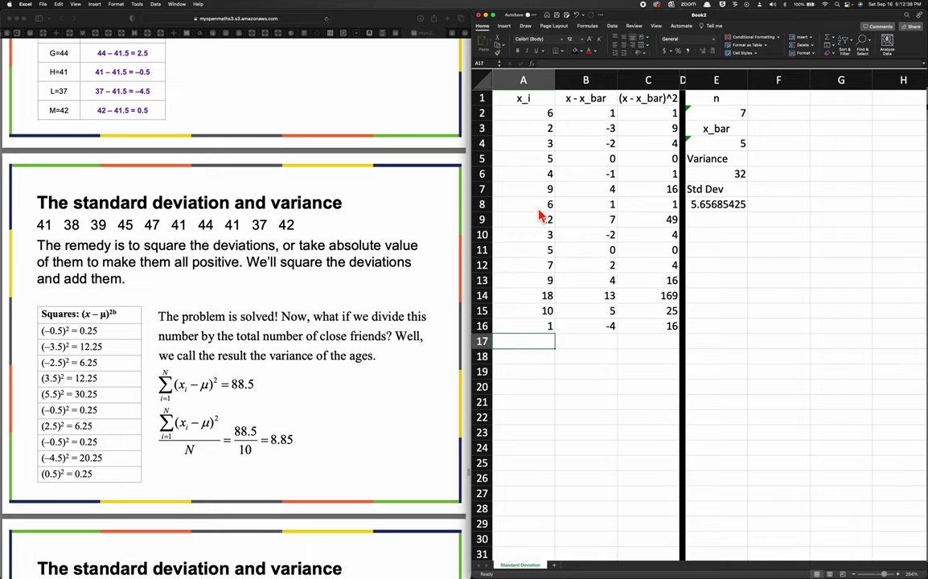
key(Return)
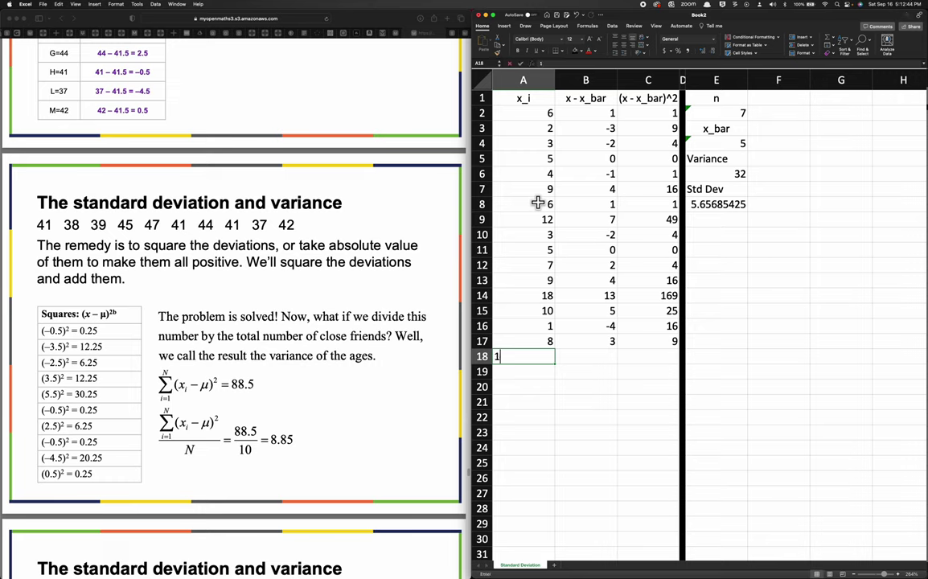
key(Return)
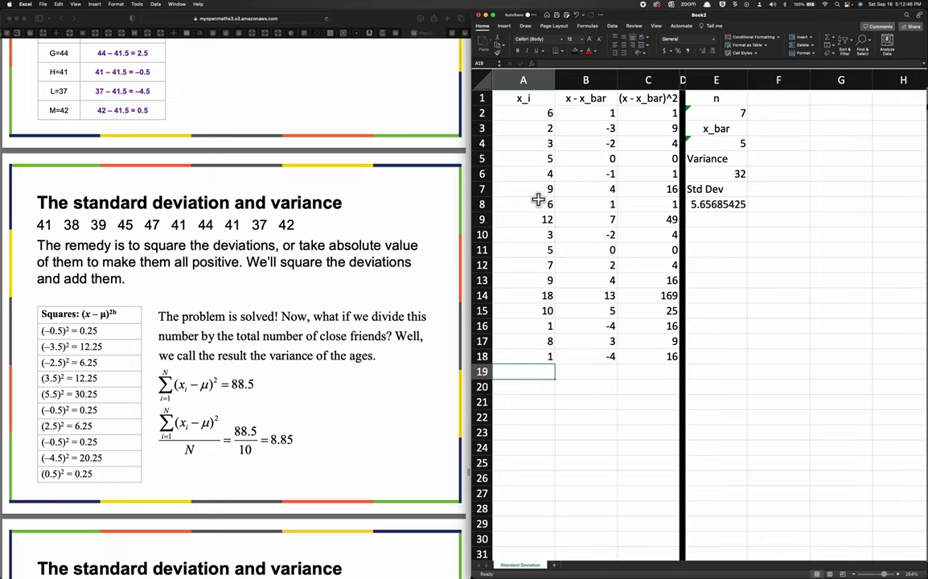
Step: Update the count formula in E2 and the mean formula in E4 to include the omitted adjacent cells, covering A2:A18
click(715, 115)
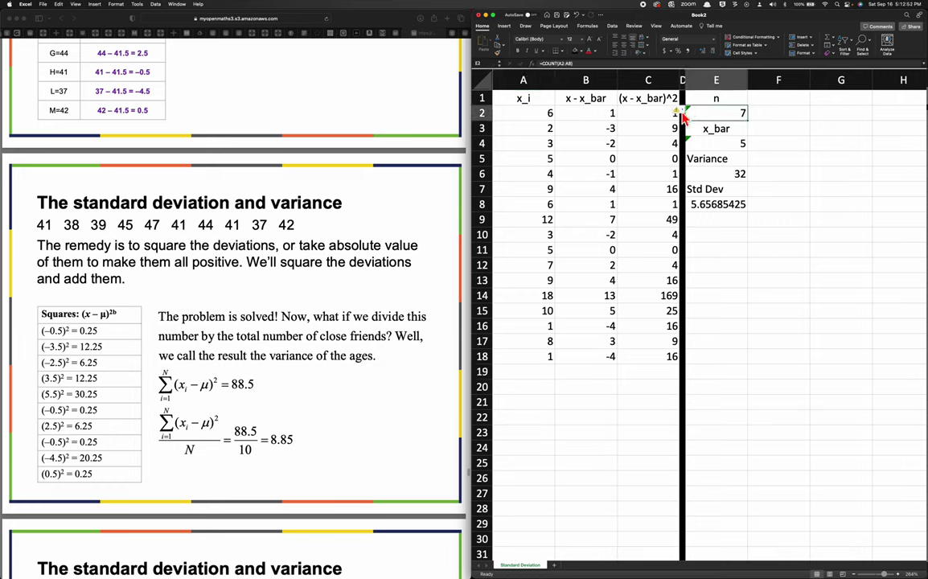
click(680, 111)
click(692, 137)
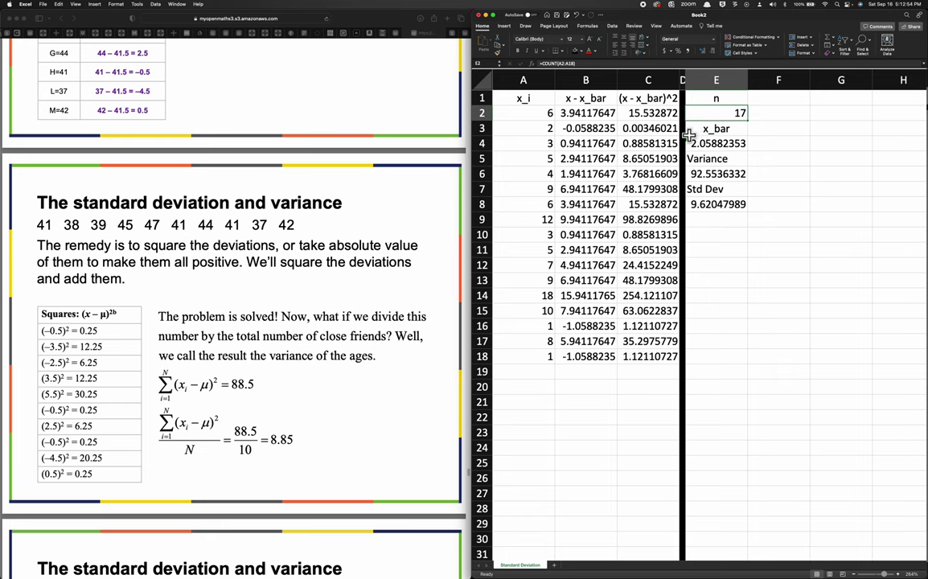
click(689, 141)
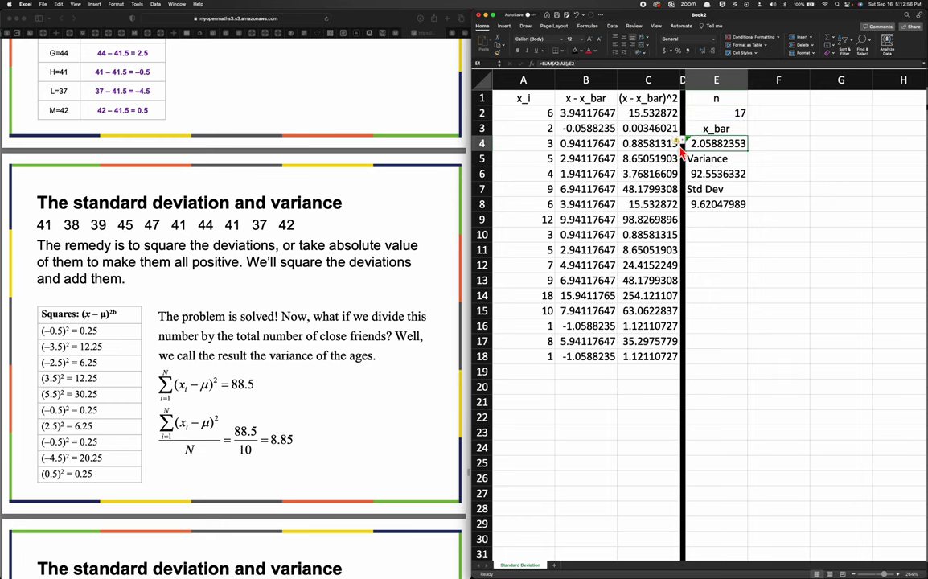
click(679, 147)
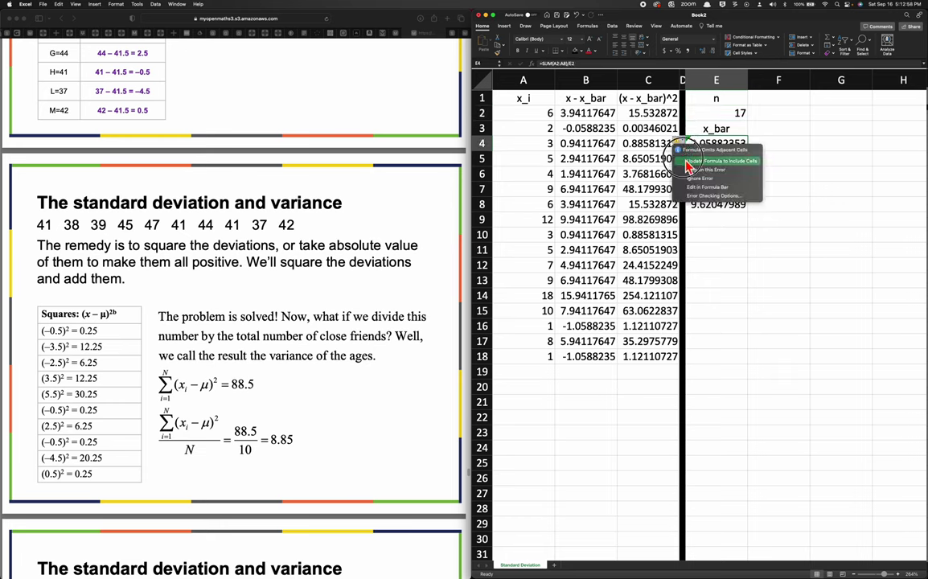
click(721, 161)
click(724, 205)
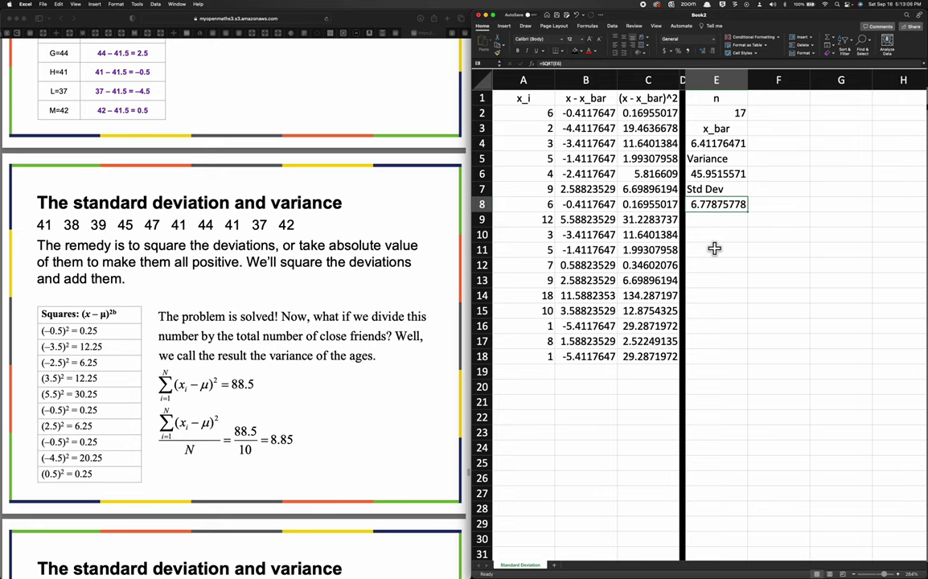
Step: Change the x_bar formula in cell E4 to =SUM(A:A)/E2 so it sums the whole column A
click(732, 143)
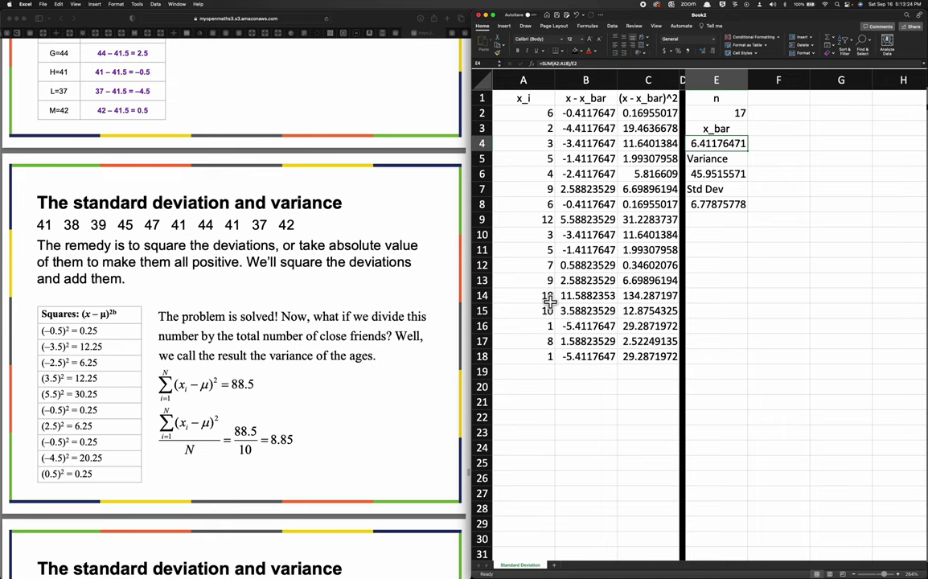
click(722, 205)
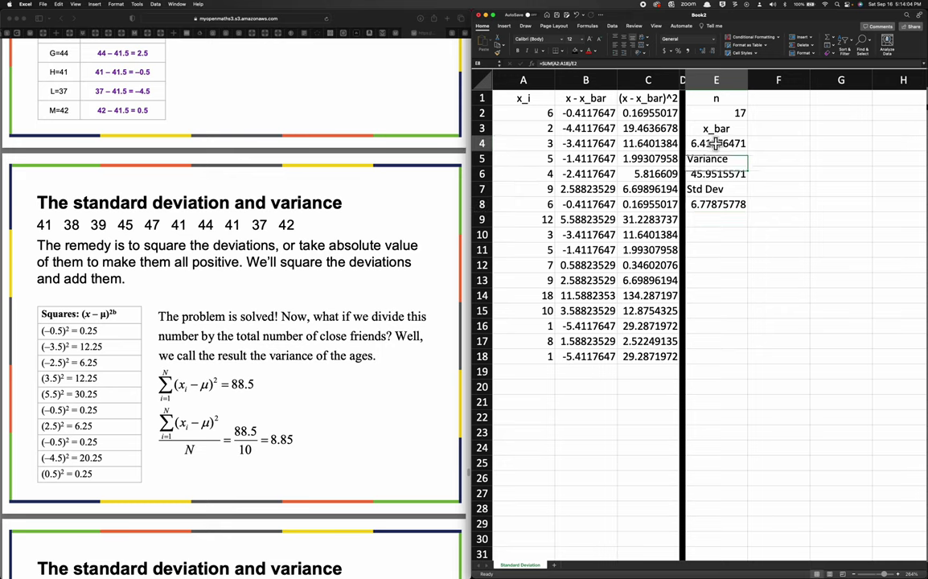
double_click(715, 143)
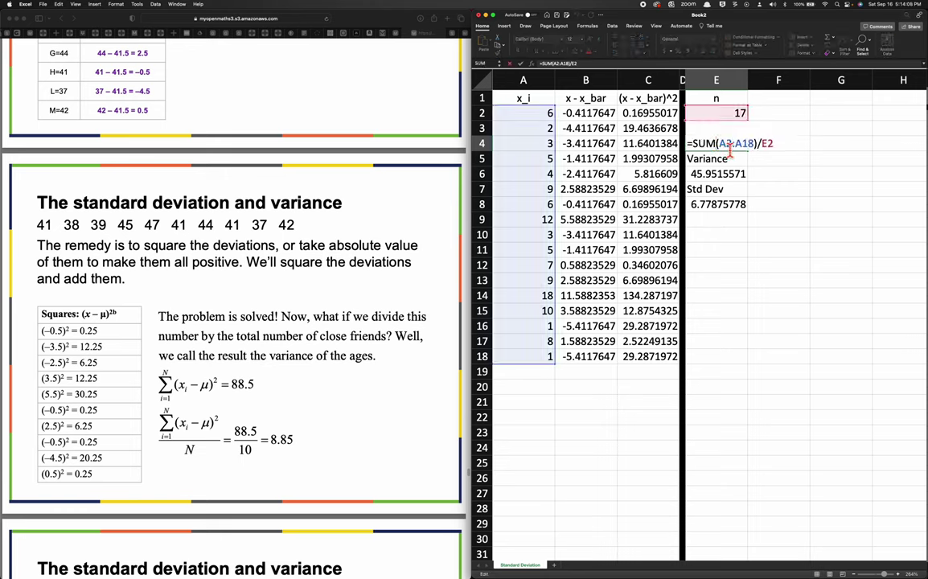
click(732, 147)
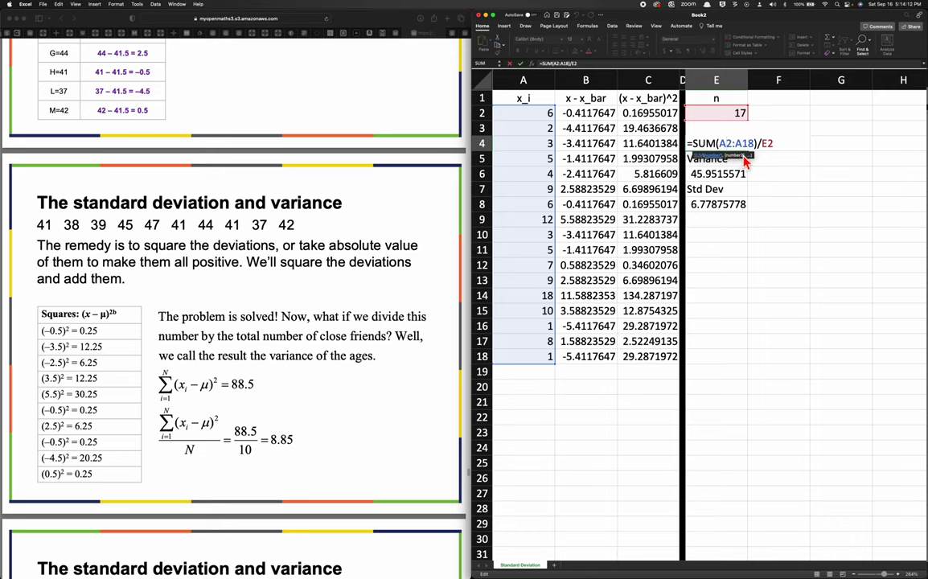
text(:)
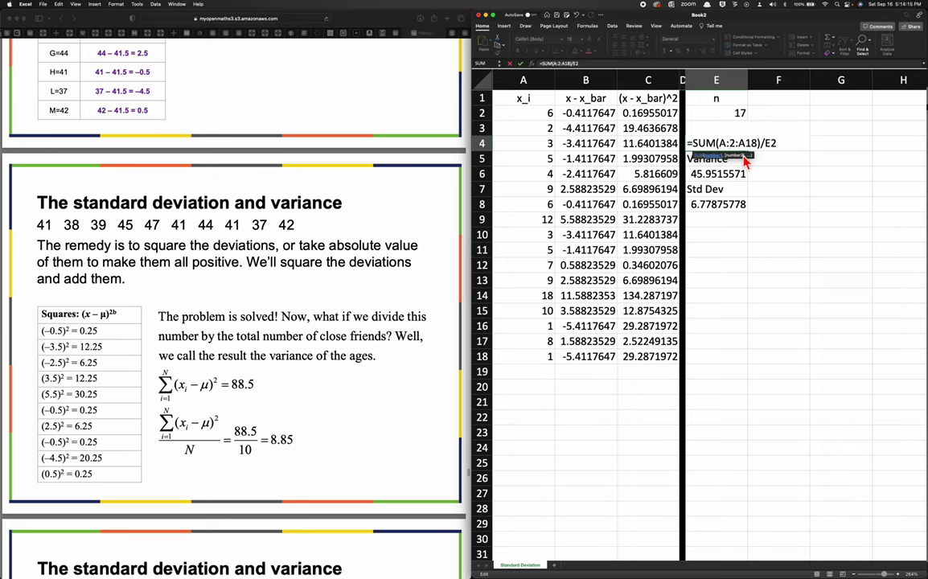
key(Delete)
key(Delete)
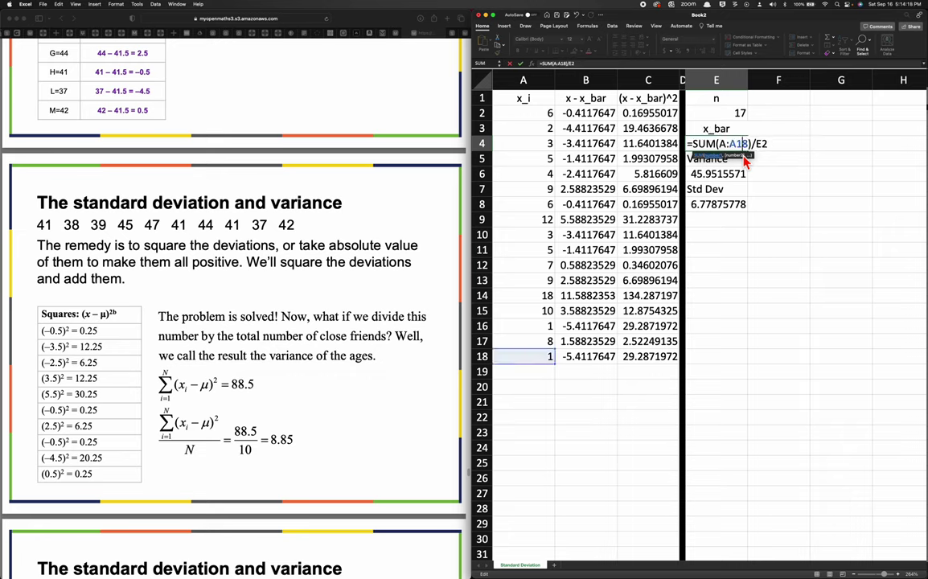
key(Delete)
key(Delete)
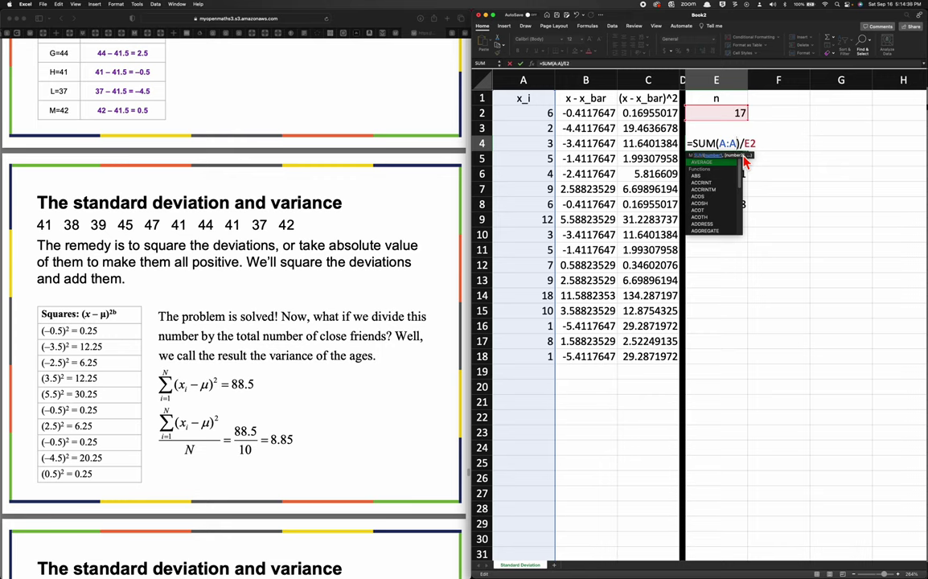
key(Return)
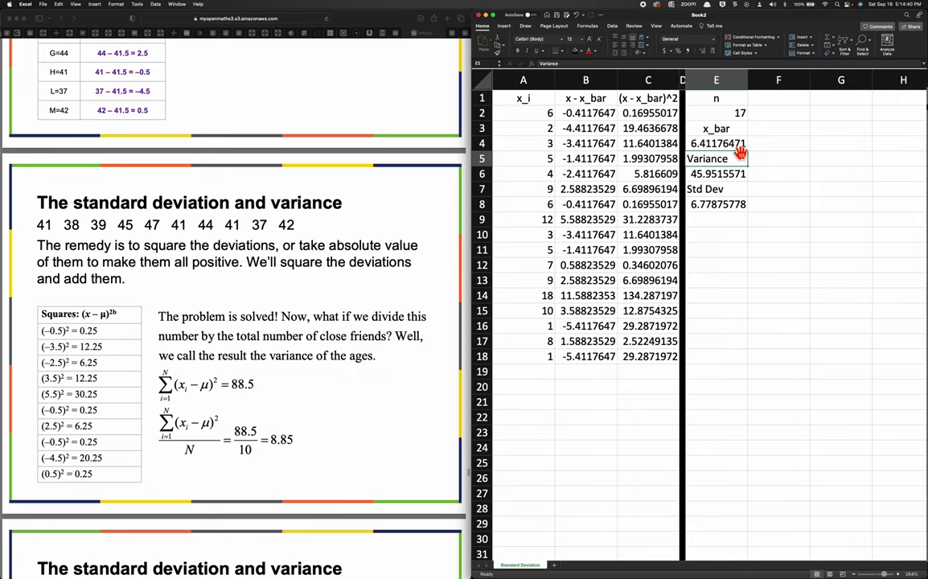
Step: Review the mean formula in E4 and the cell range used by the count formula in E2
click(737, 145)
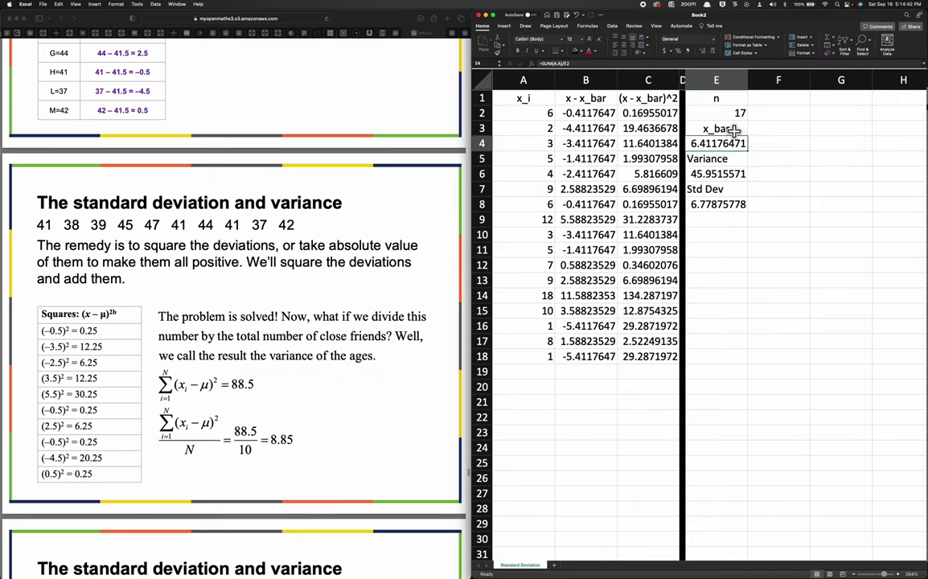
click(734, 115)
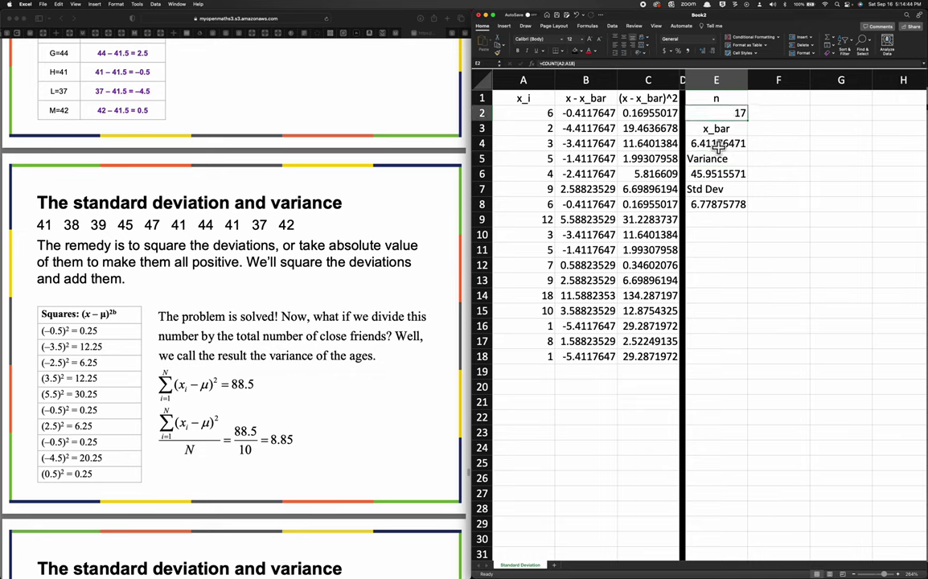
click(588, 97)
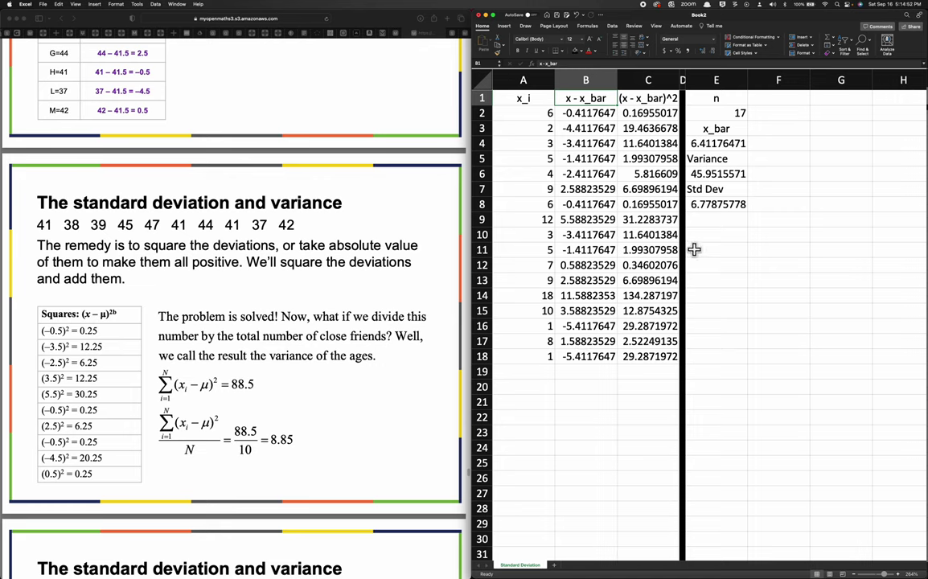
click(725, 113)
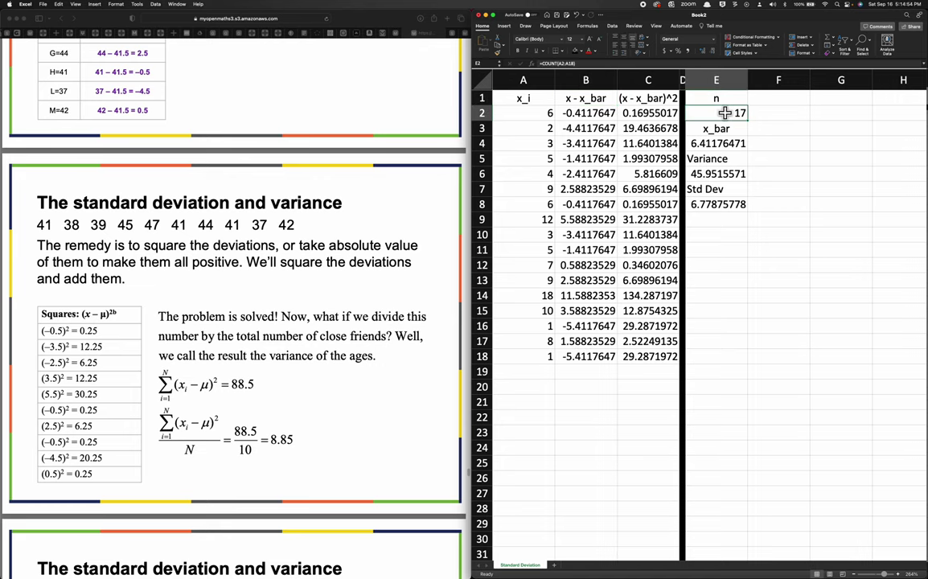
double_click(726, 114)
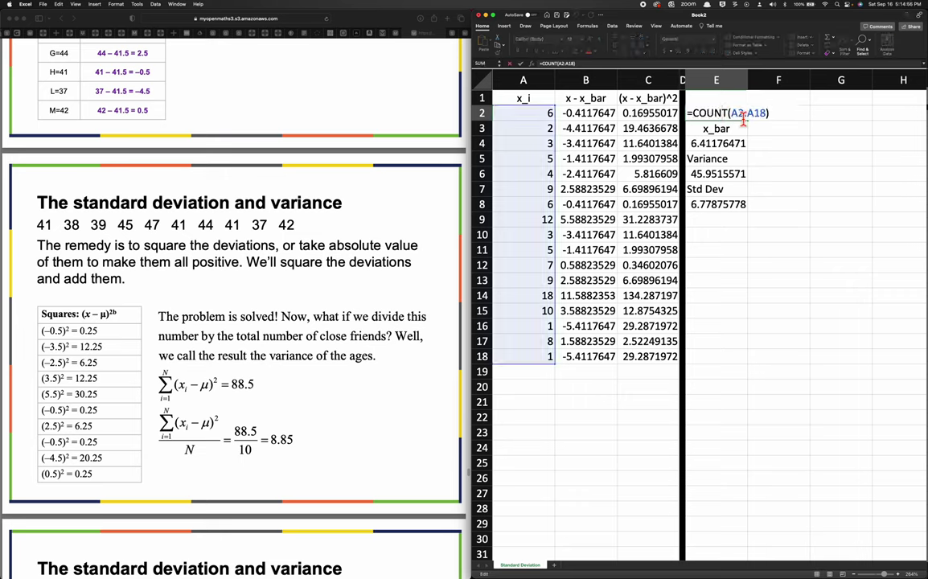
click(736, 116)
drag(737, 117, 769, 125)
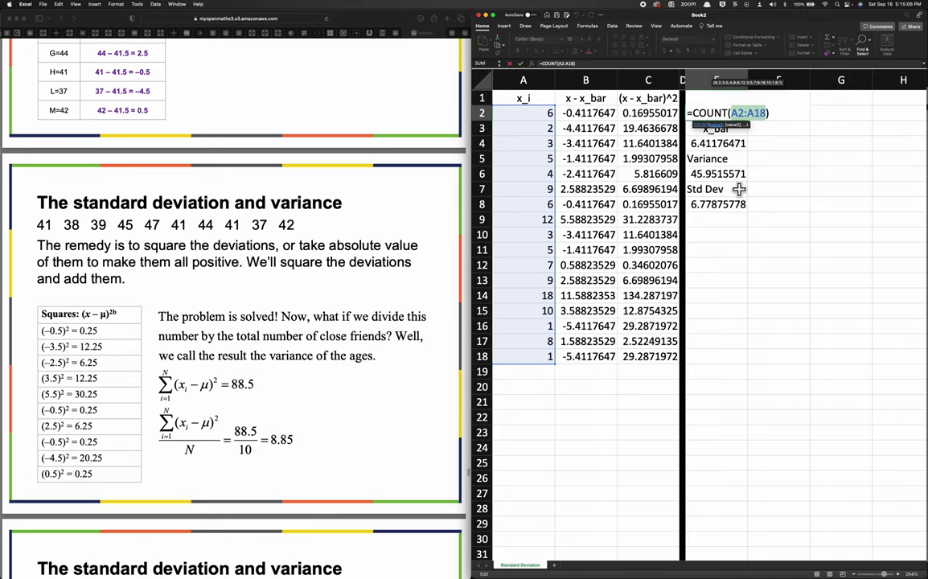
key(Return)
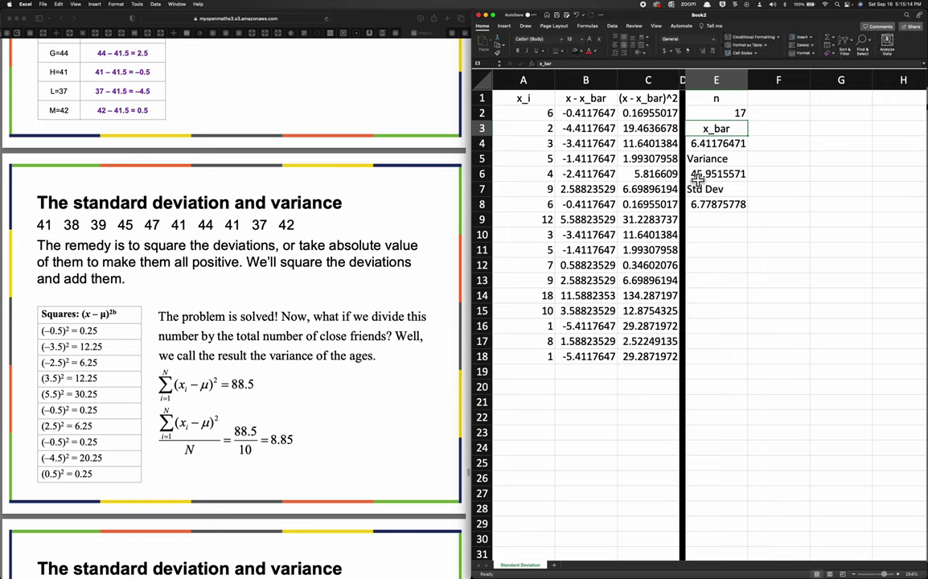
Step: Add the value 39 to the x_i data in cell A19
click(533, 373)
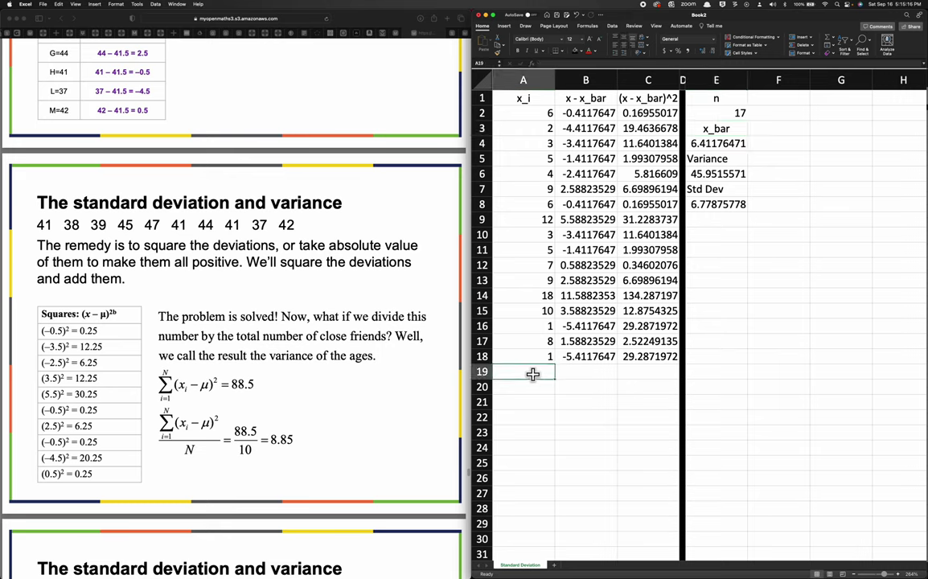
text(3)
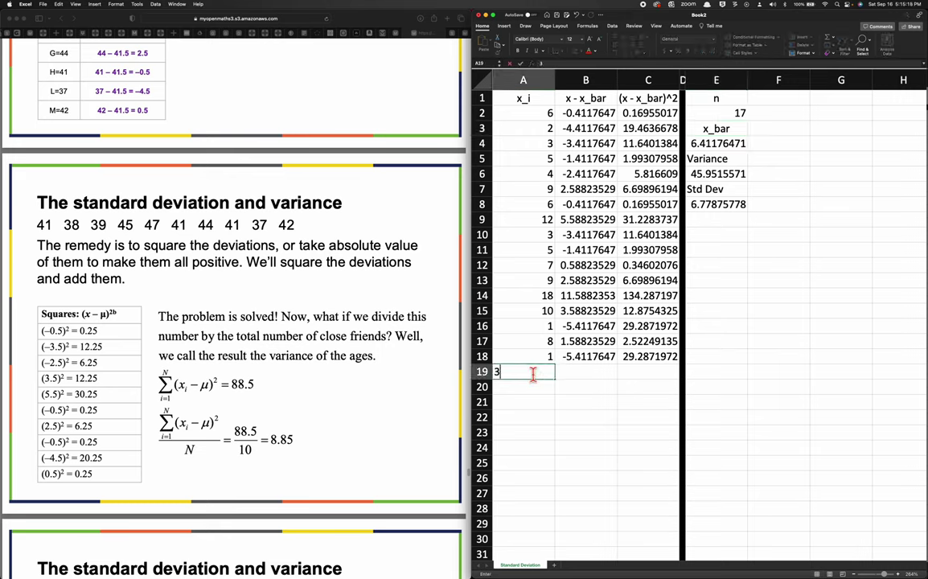
text(9)
key(Return)
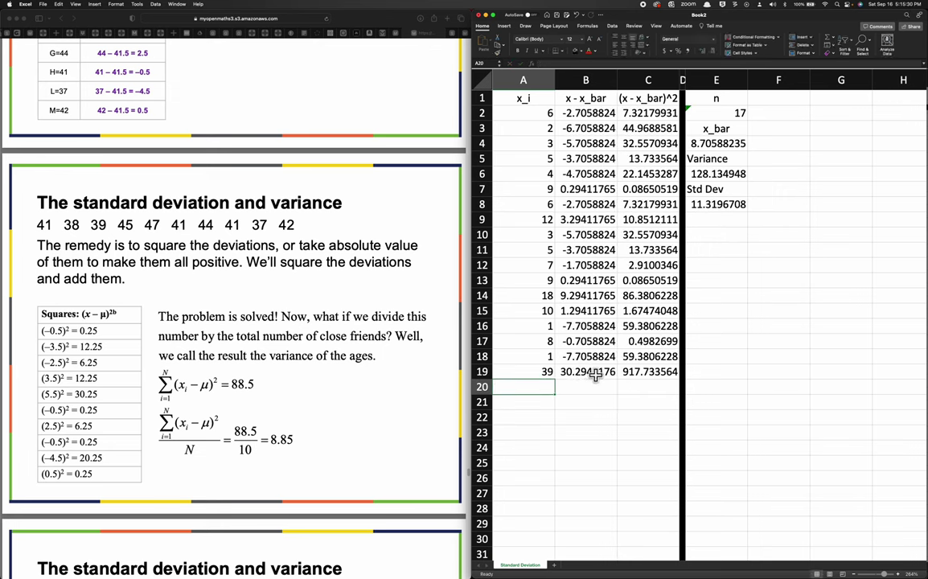
Step: Update the count formula in cell E2 to include the omitted adjacent cell, covering A2:A19
click(712, 140)
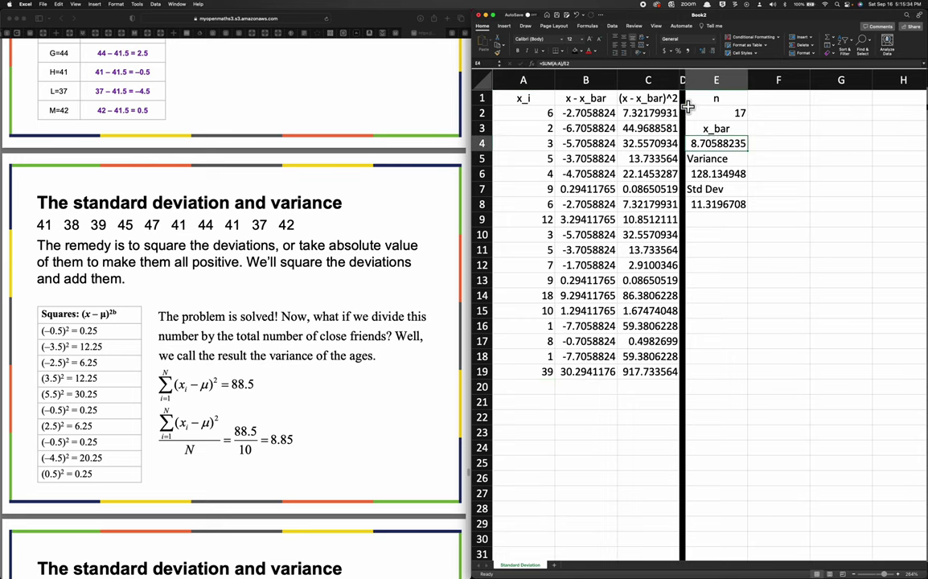
click(689, 110)
click(679, 117)
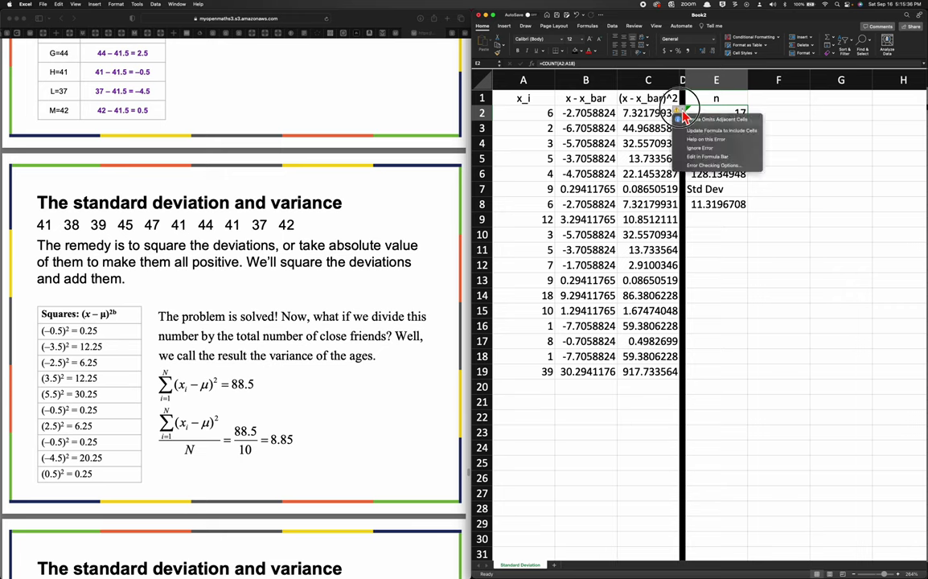
click(720, 130)
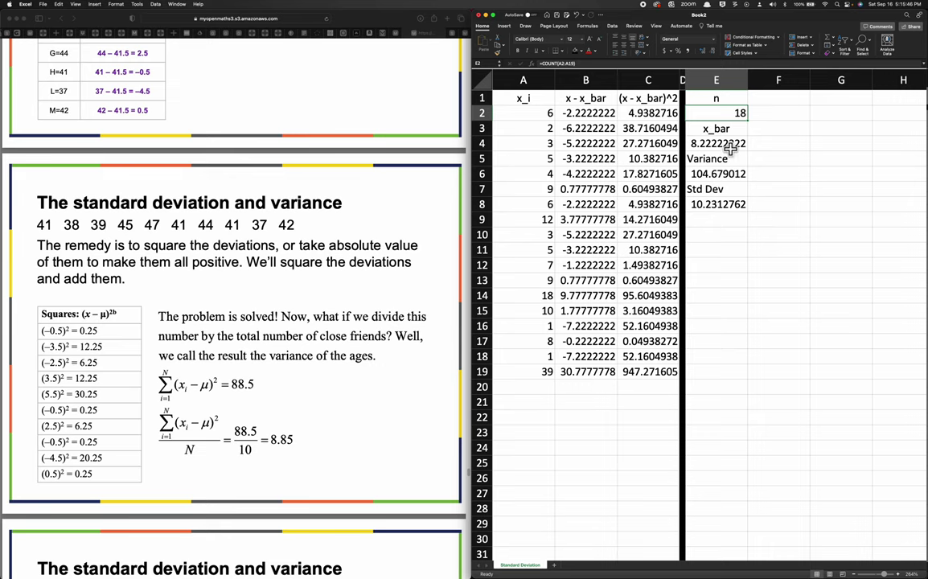
Step: Change the count formula in cell E2 to =COUNT(A:A) so it counts the whole column A, and check the edited formula
double_click(734, 115)
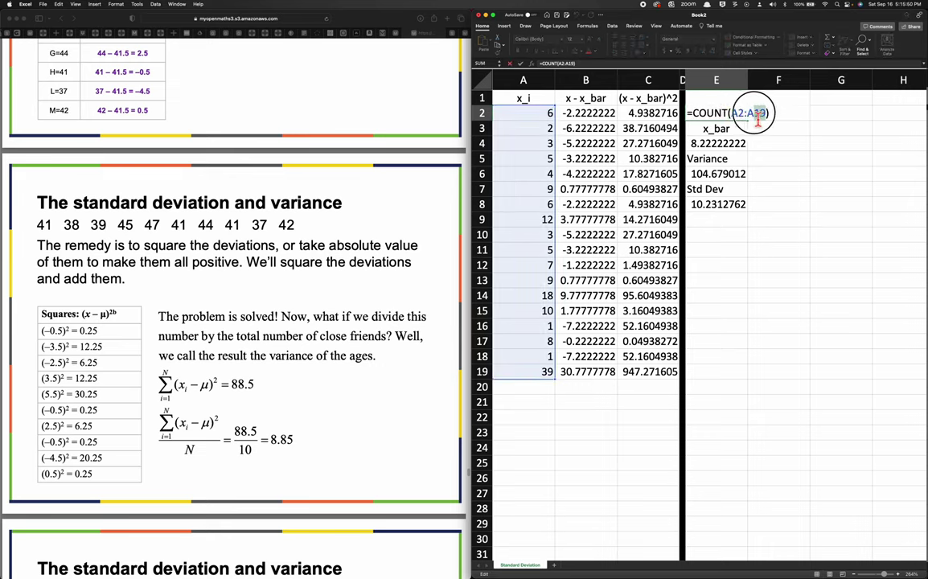
drag(770, 114, 732, 114)
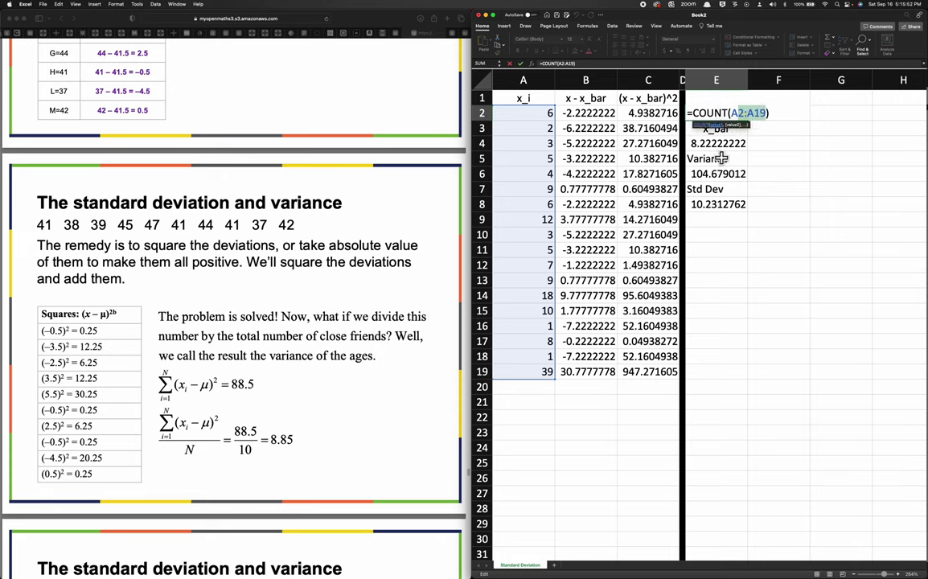
text(A:A)
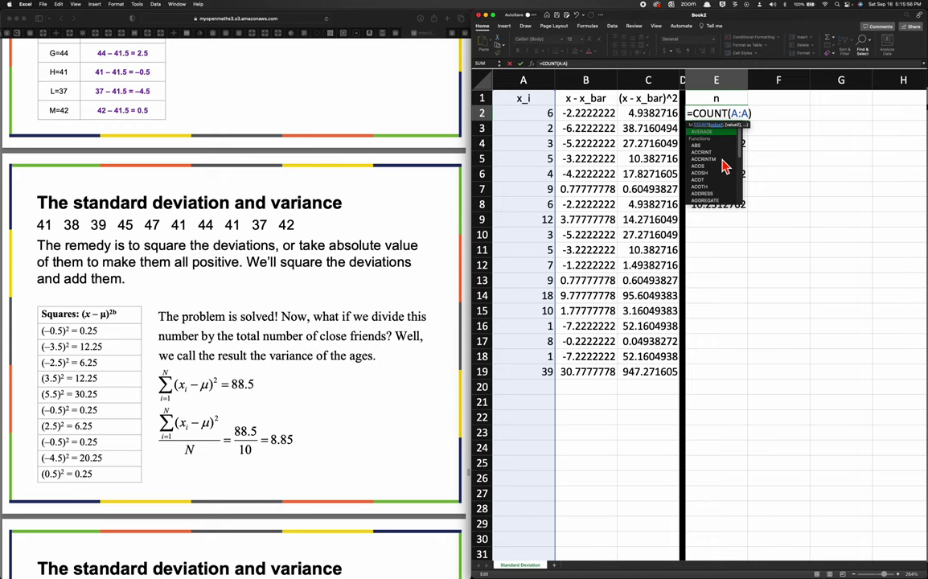
key(Return)
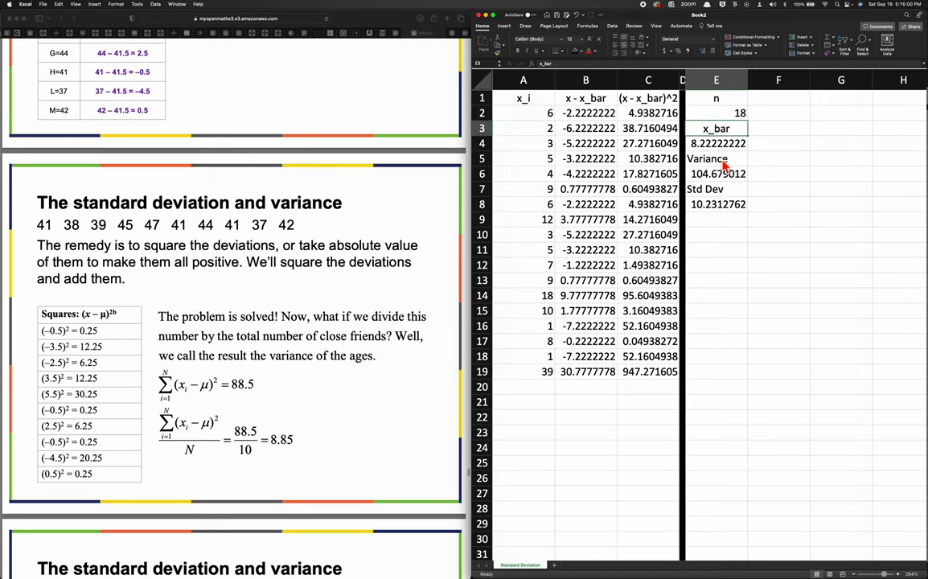
key(Up)
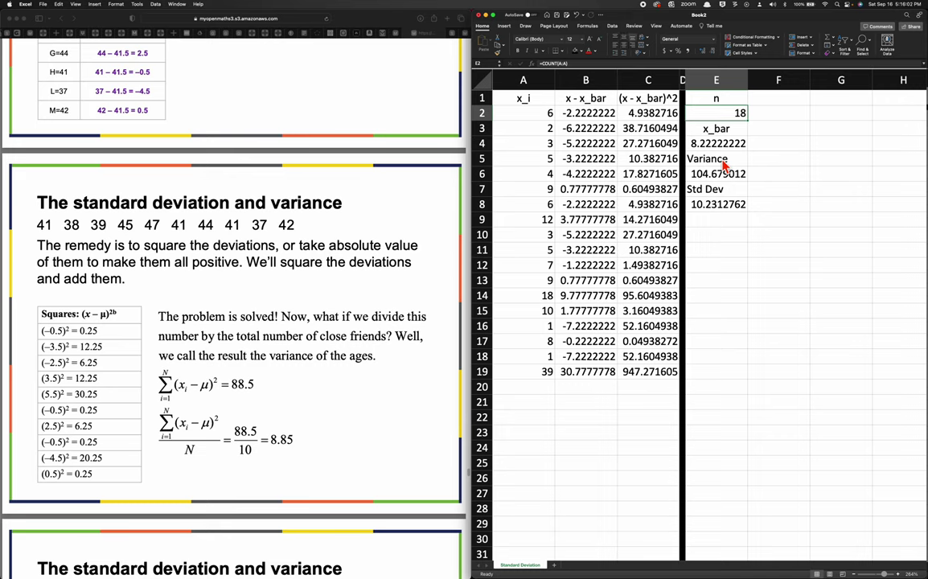
double_click(735, 115)
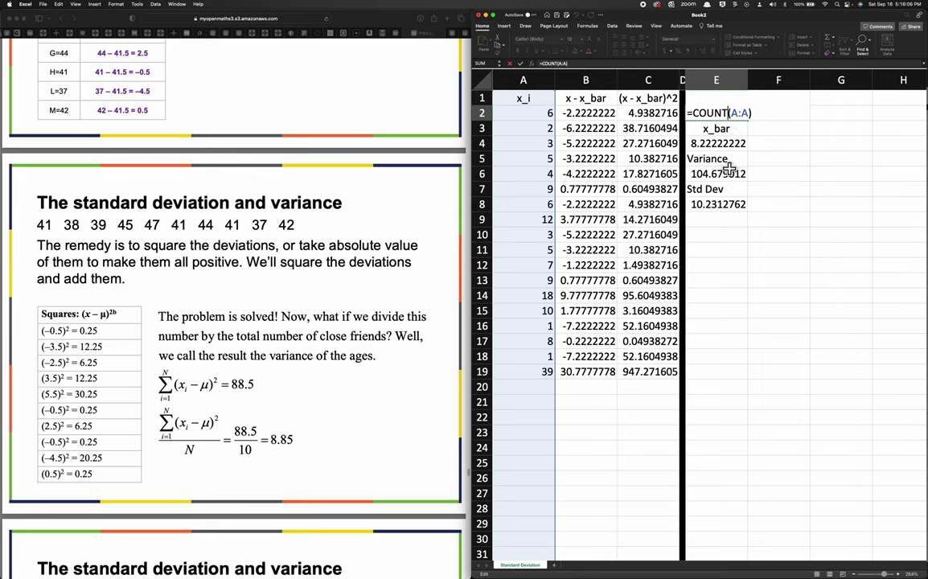
click(716, 220)
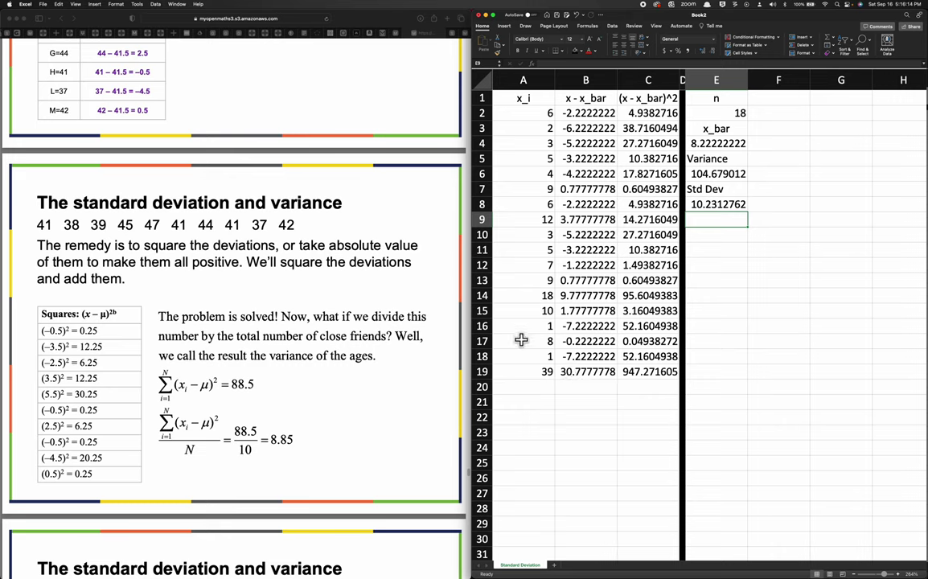
Step: Add the value 52 to the x_i data in cell A20
click(532, 388)
text(52)
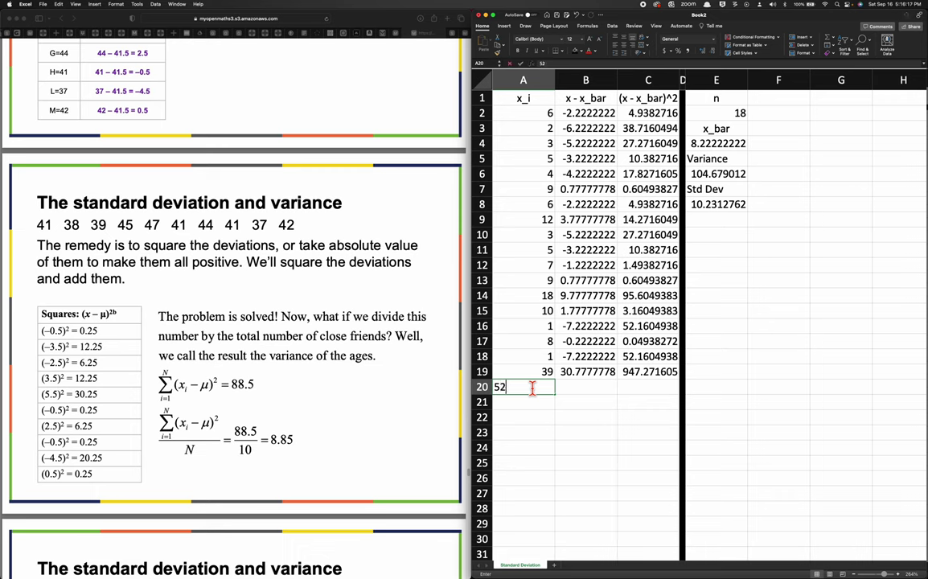
key(Return)
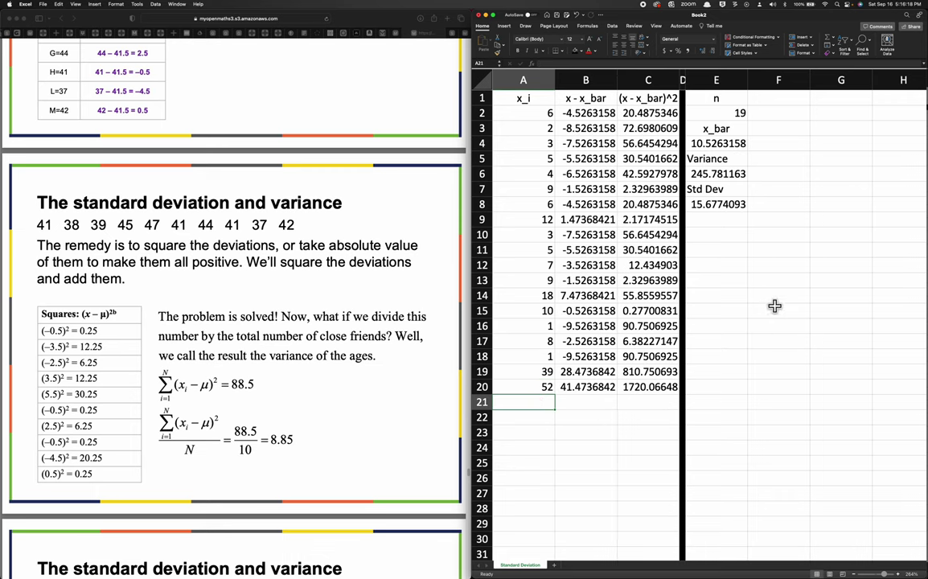